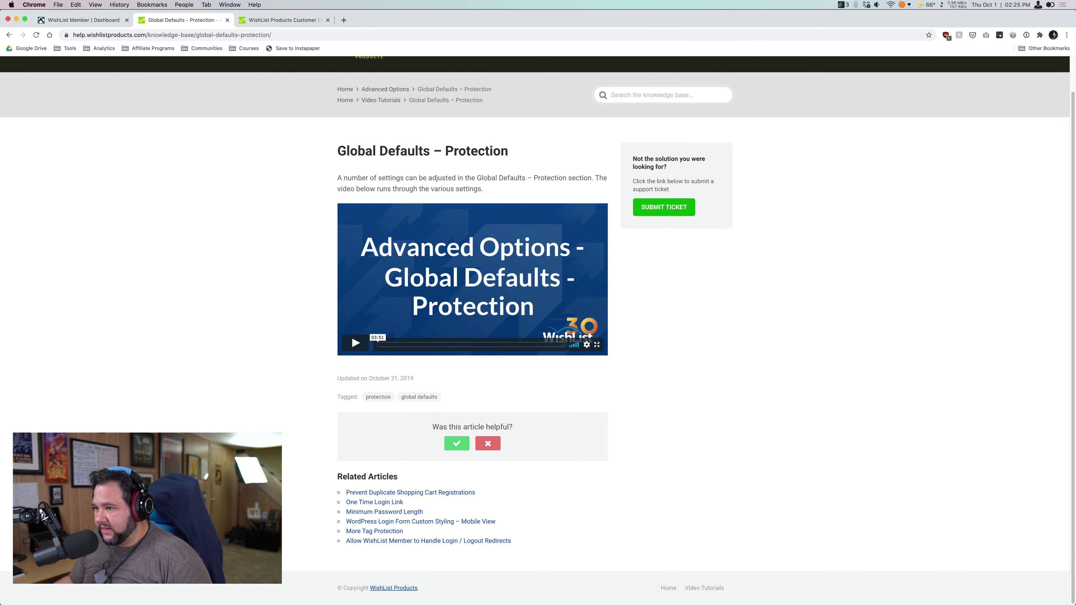
# - Open the Global Defaults – Protection article from the Advanced Options help topic and look through it
pyautogui.scroll(2, 301, 174)
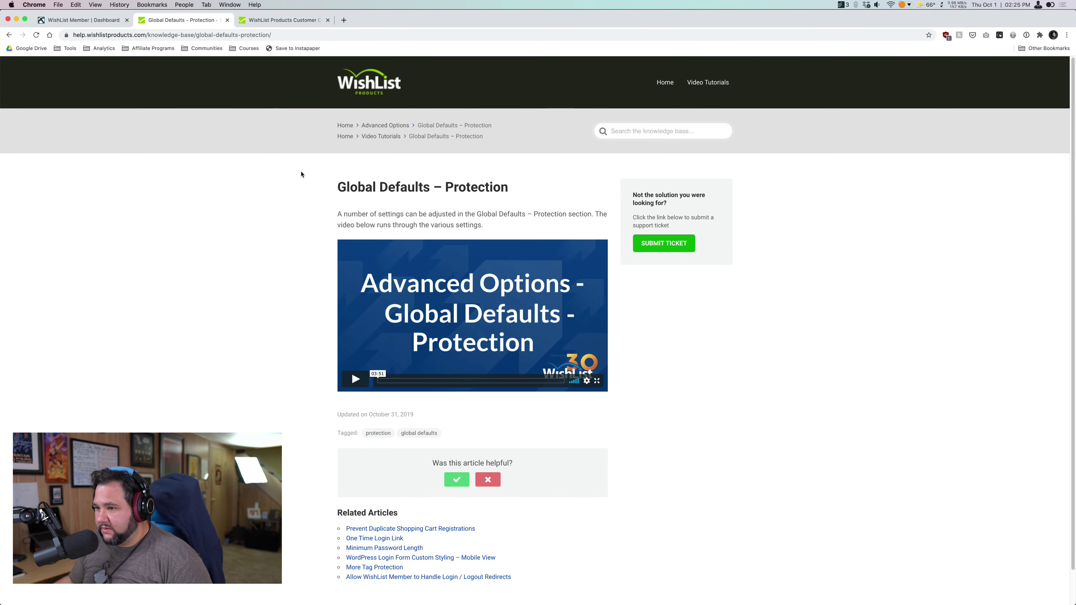
pyautogui.click(383, 126)
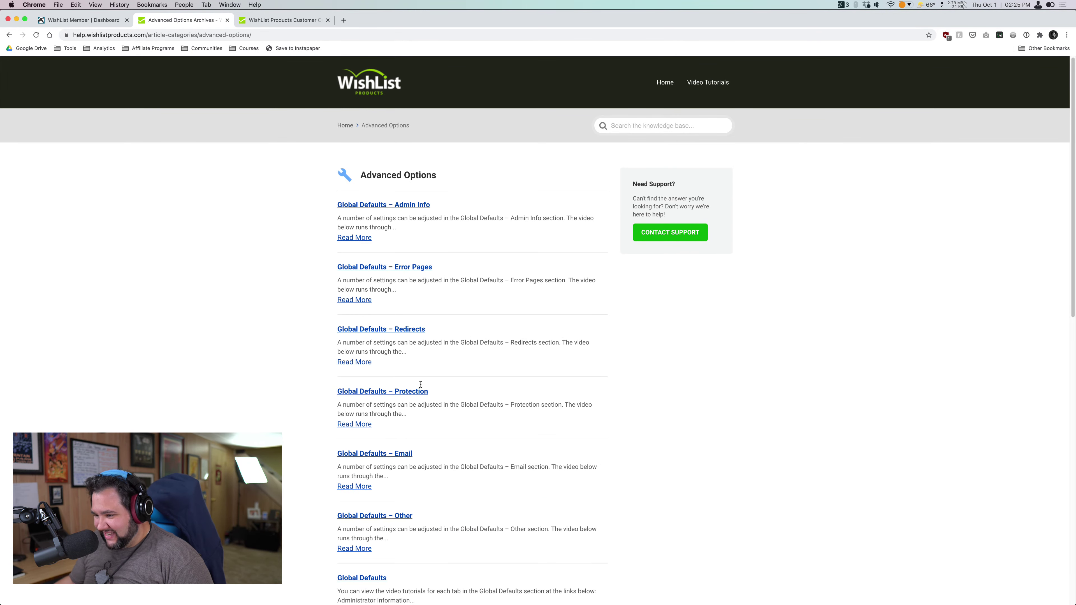
pyautogui.click(389, 391)
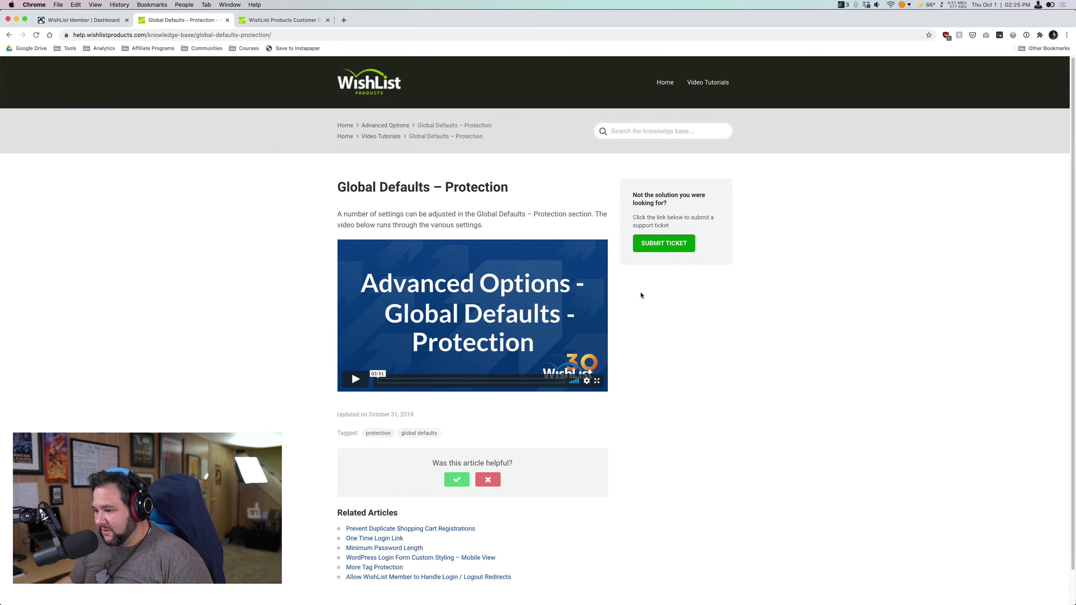
pyautogui.scroll(-2, 516, 417)
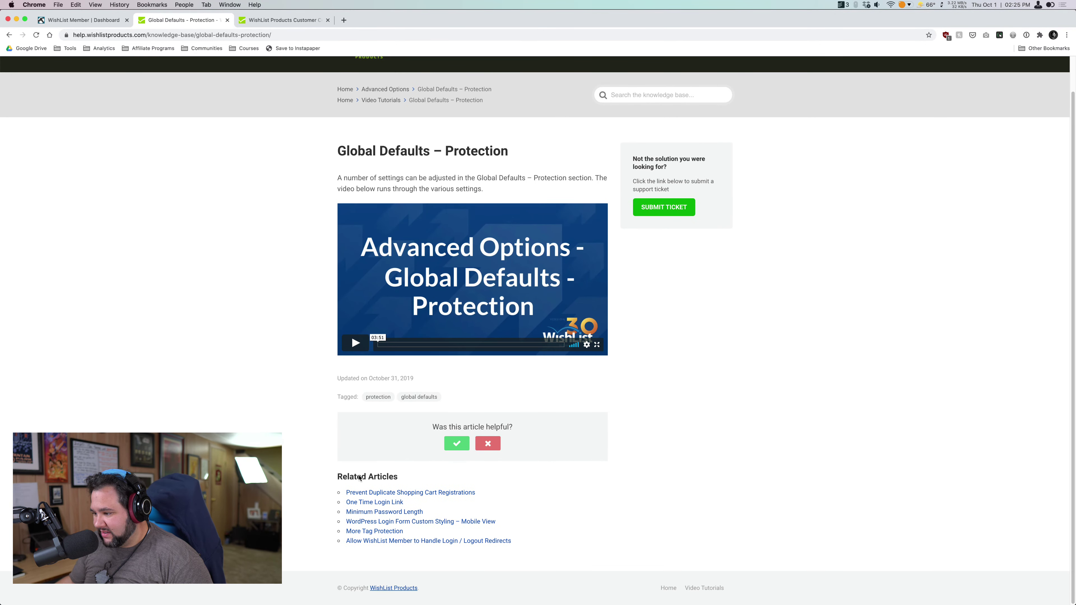
pyautogui.scroll(2, 359, 475)
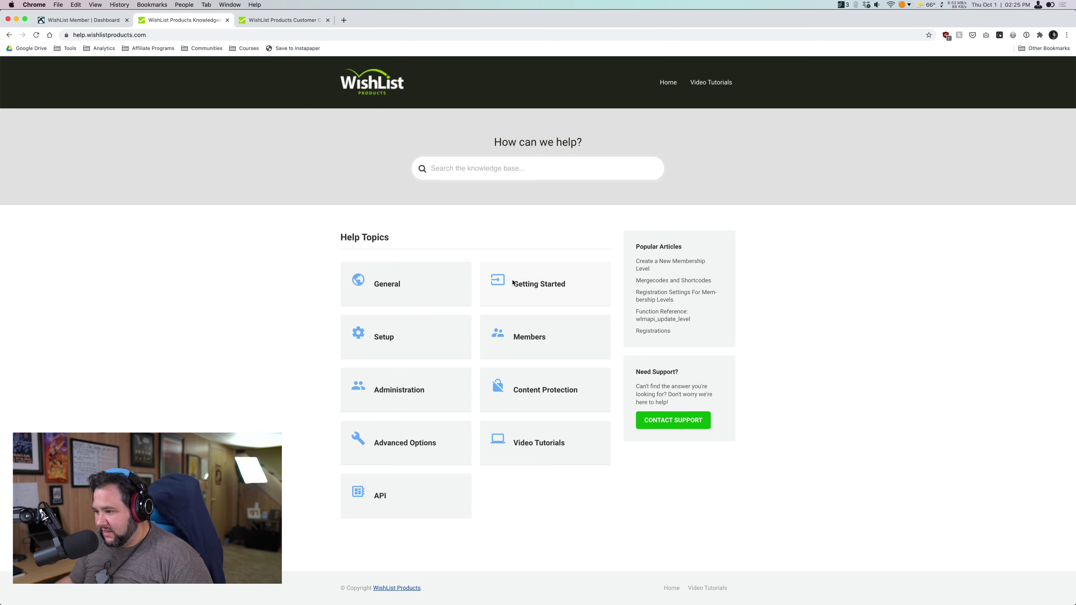
# - Open the Installing WishList Member article from the Getting Started topic and skim through its video
pyautogui.click(517, 278)
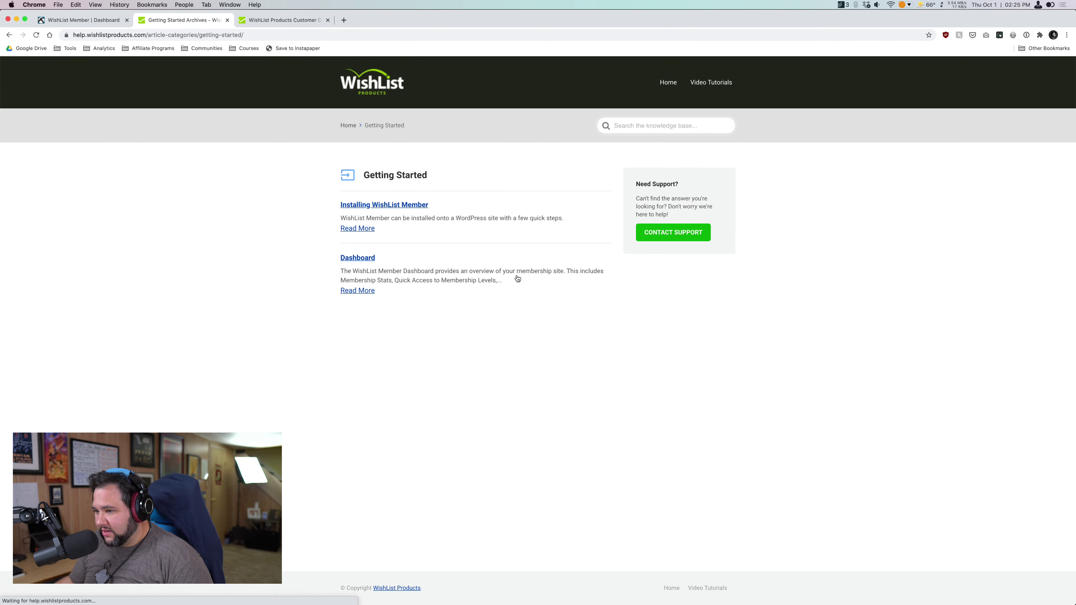
pyautogui.click(365, 229)
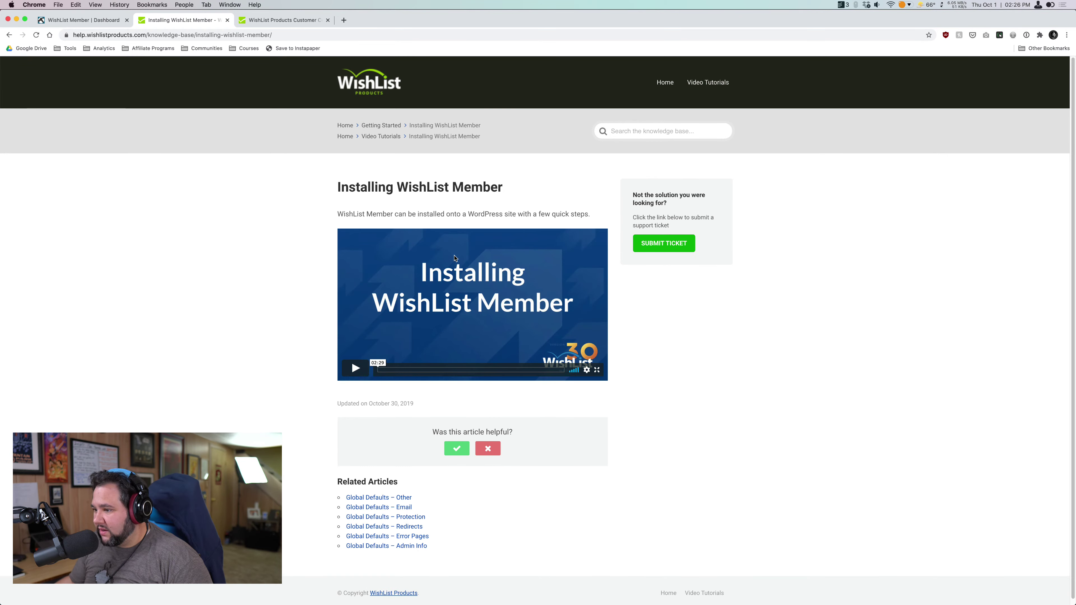
pyautogui.scroll(-1, 451, 395)
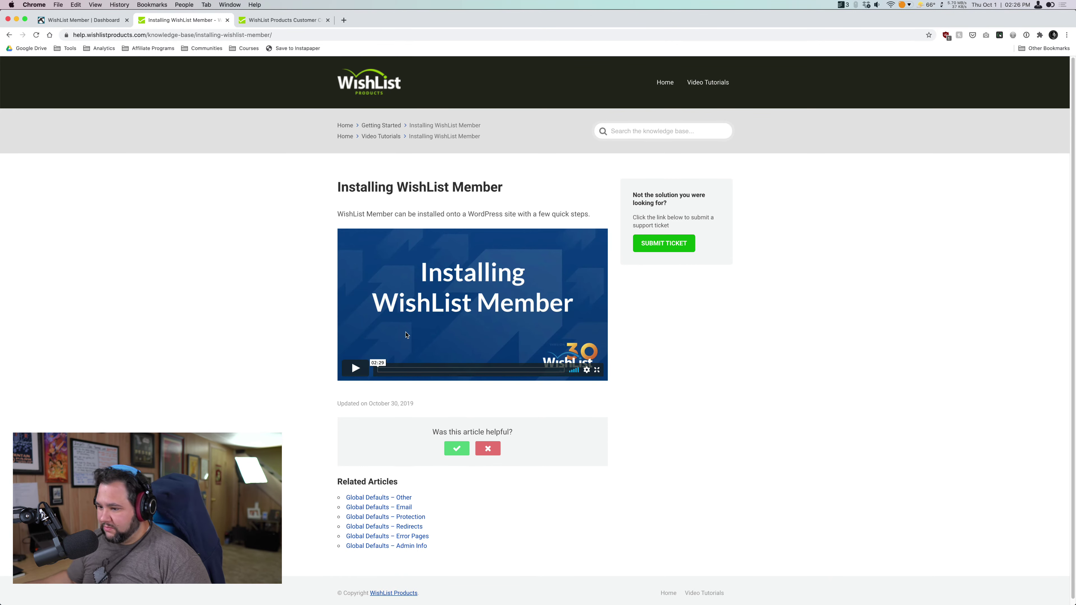
pyautogui.click(355, 368)
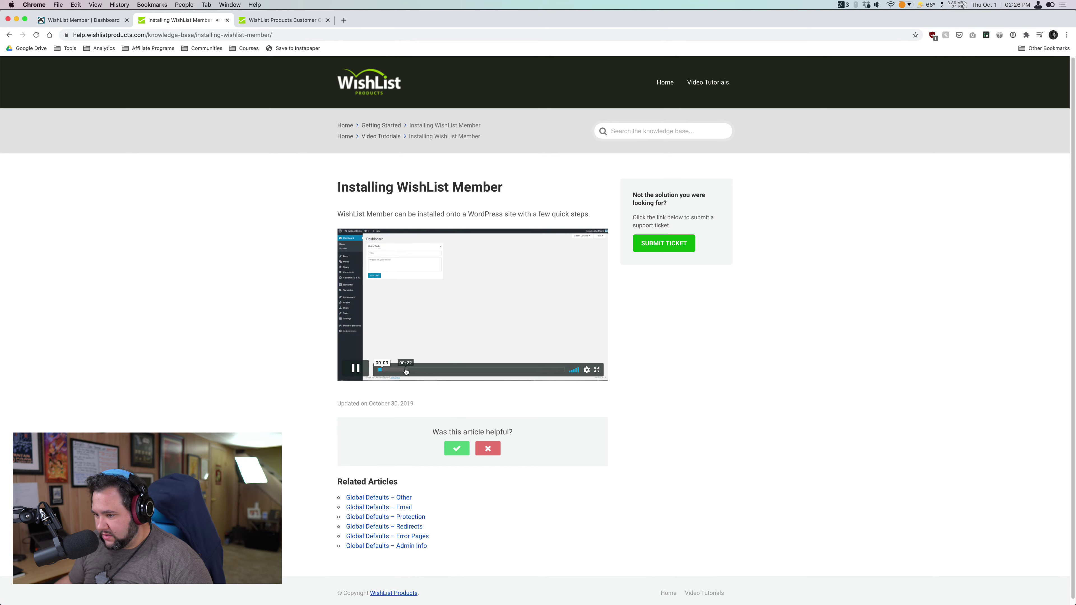
pyautogui.moveTo(405, 371); pyautogui.dragTo(497, 372)
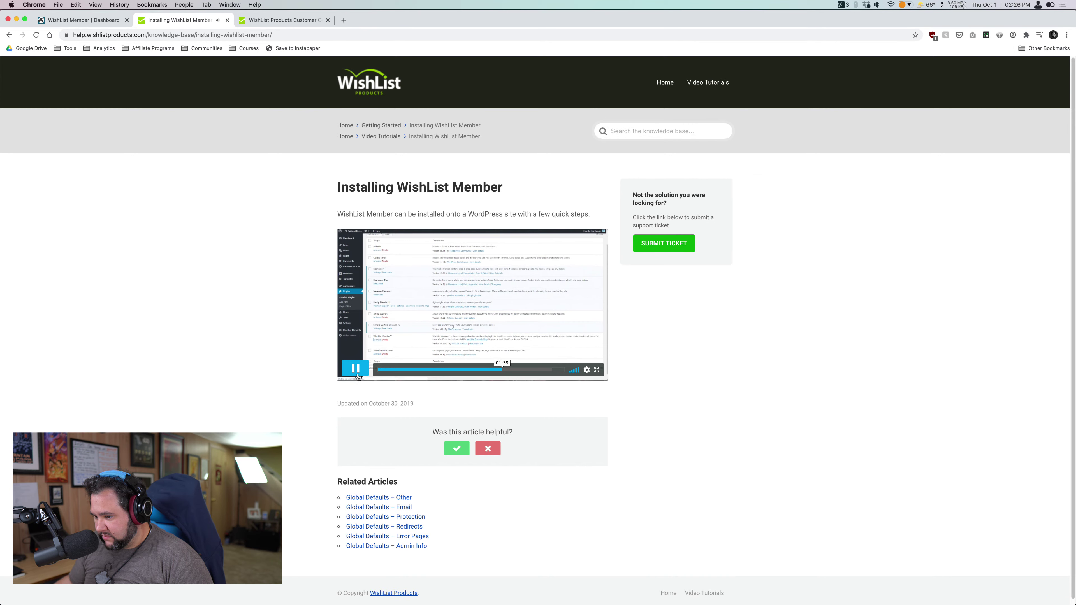
# - View the related Global Defaults – Protection article, and look through the article list of the General help topic
pyautogui.click(404, 521)
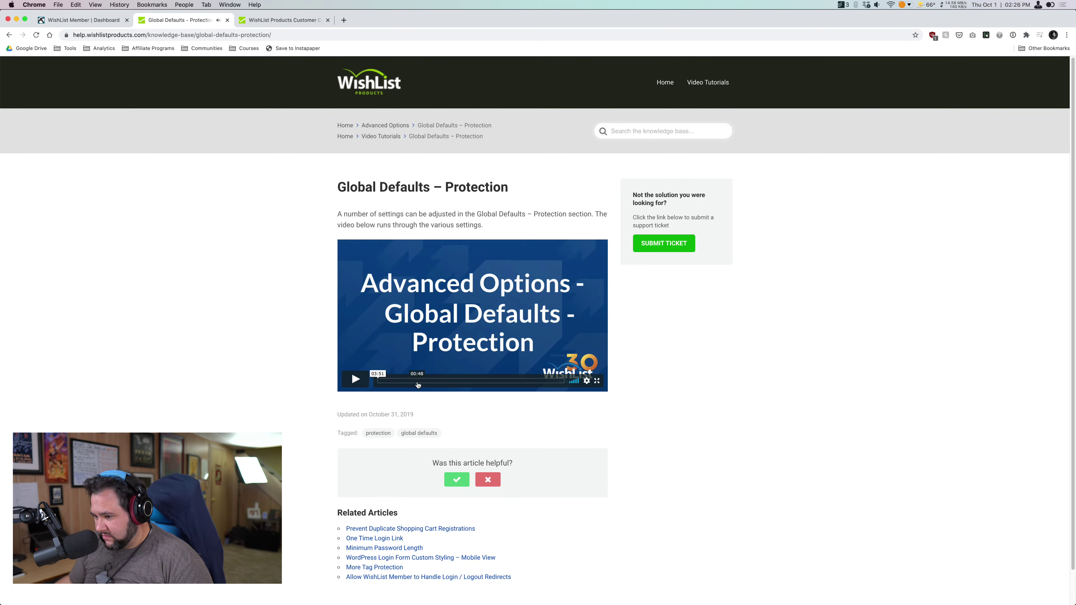
pyautogui.scroll(-2, 372, 500)
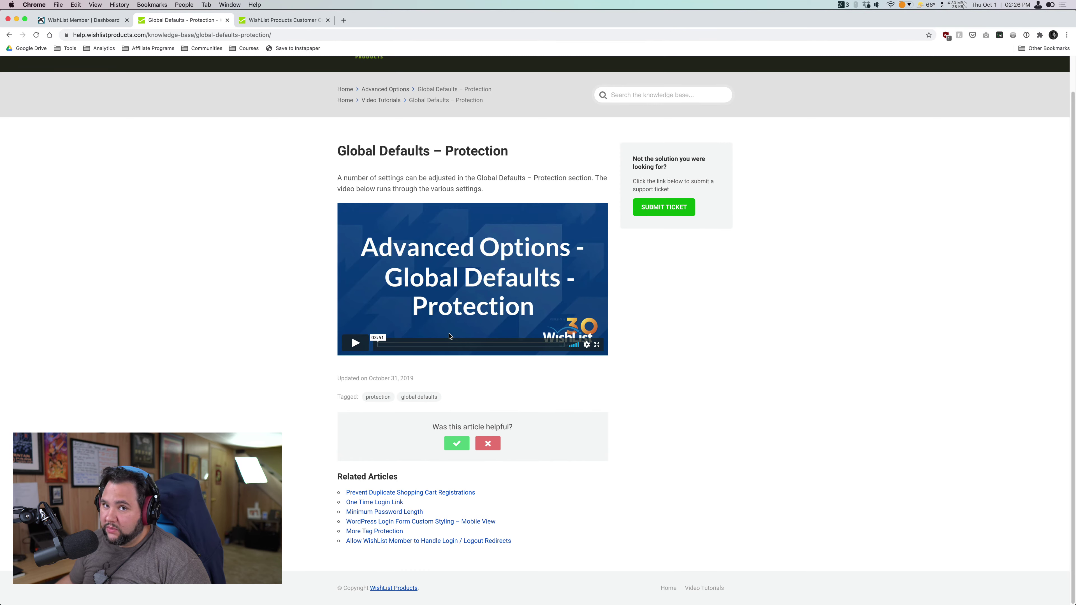
pyautogui.click(344, 89)
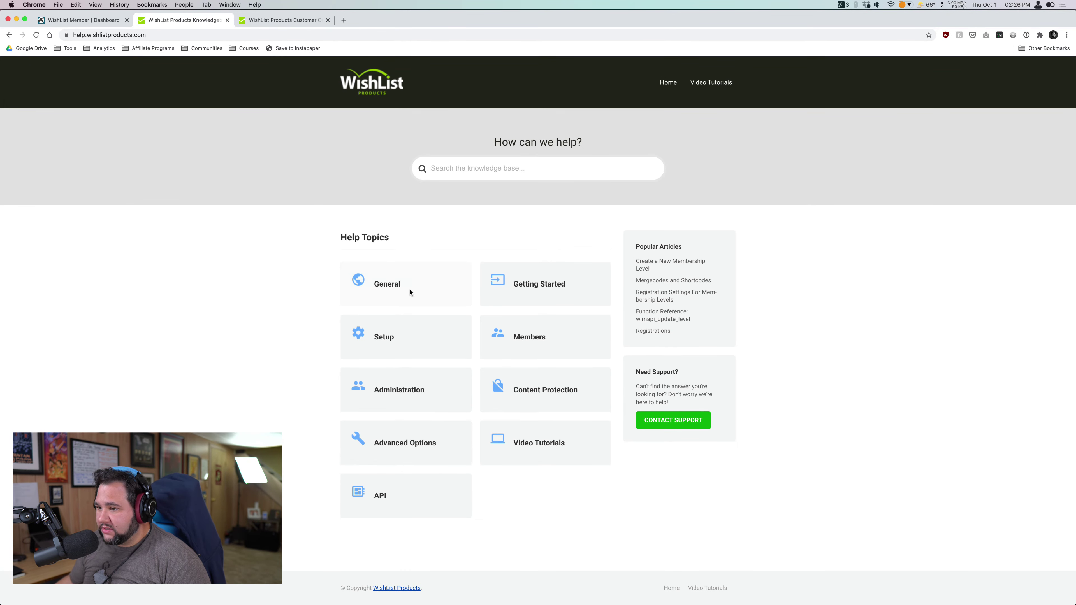
pyautogui.click(410, 292)
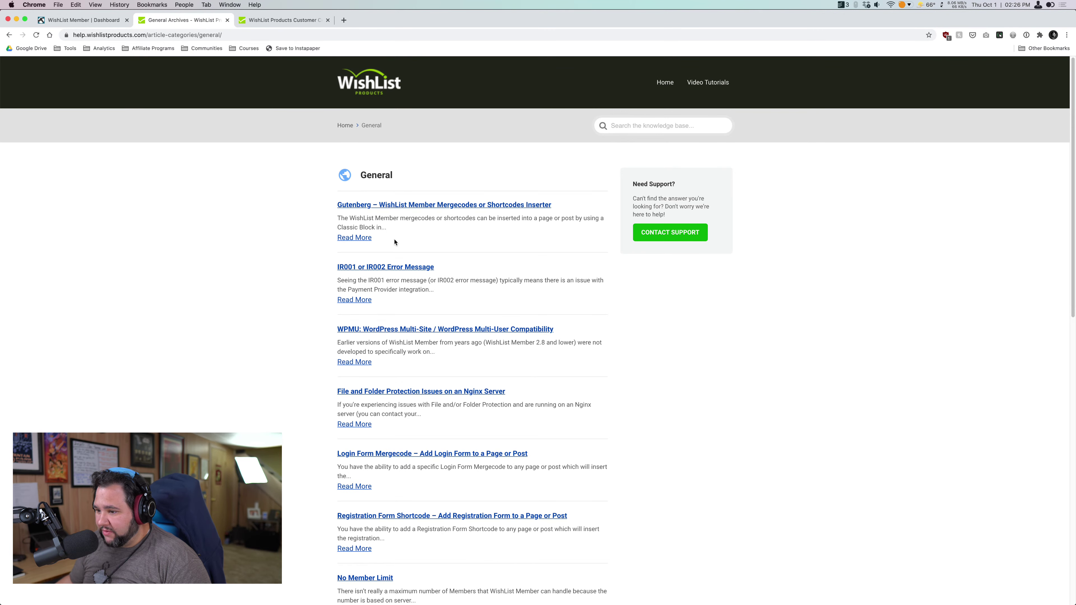
pyautogui.scroll(-5, 267, 371)
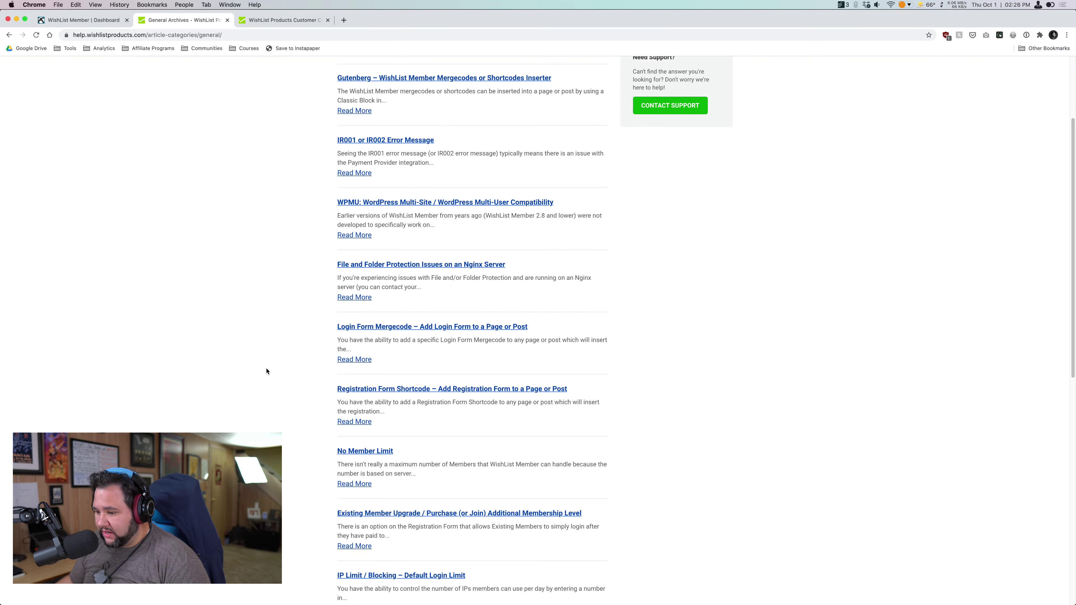
pyautogui.scroll(-5, 267, 370)
pyautogui.scroll(8, 266, 371)
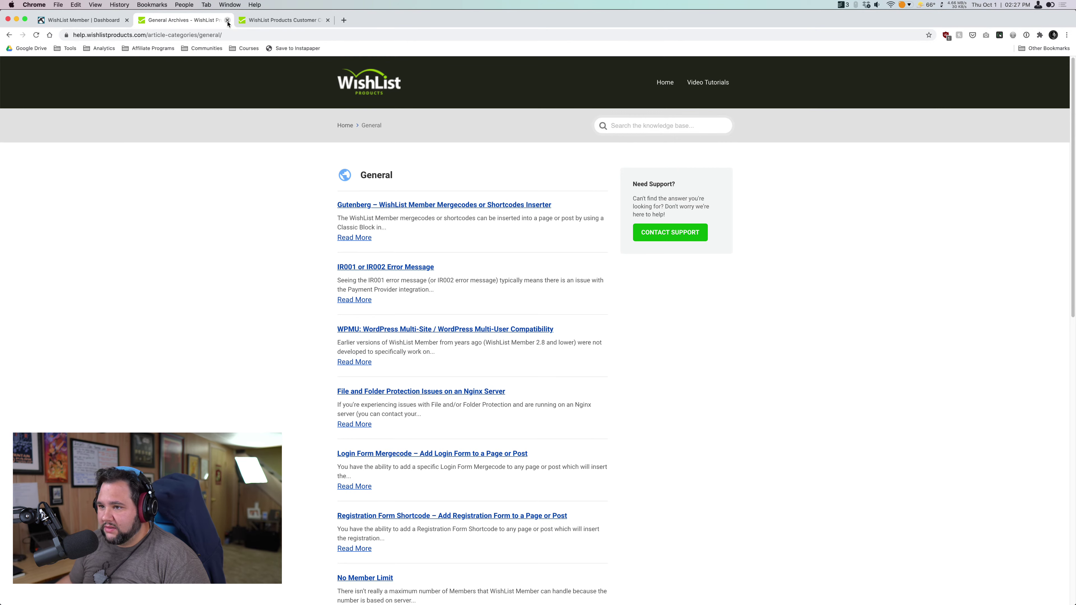
# - Close the knowledge base and look through the categories in WishList Member's Content Protection section
pyautogui.click(227, 21)
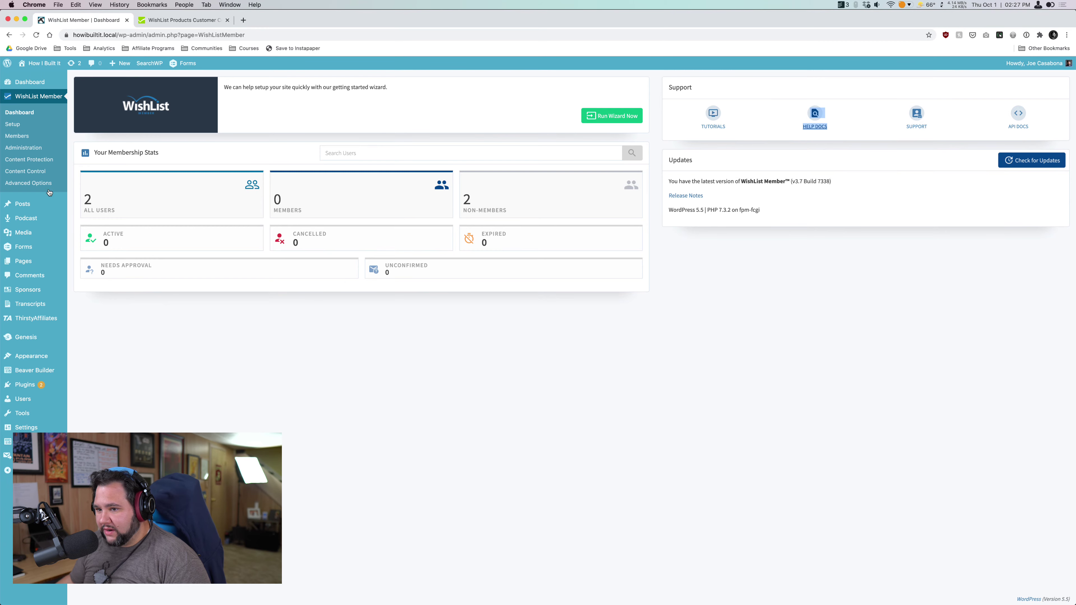
pyautogui.click(29, 159)
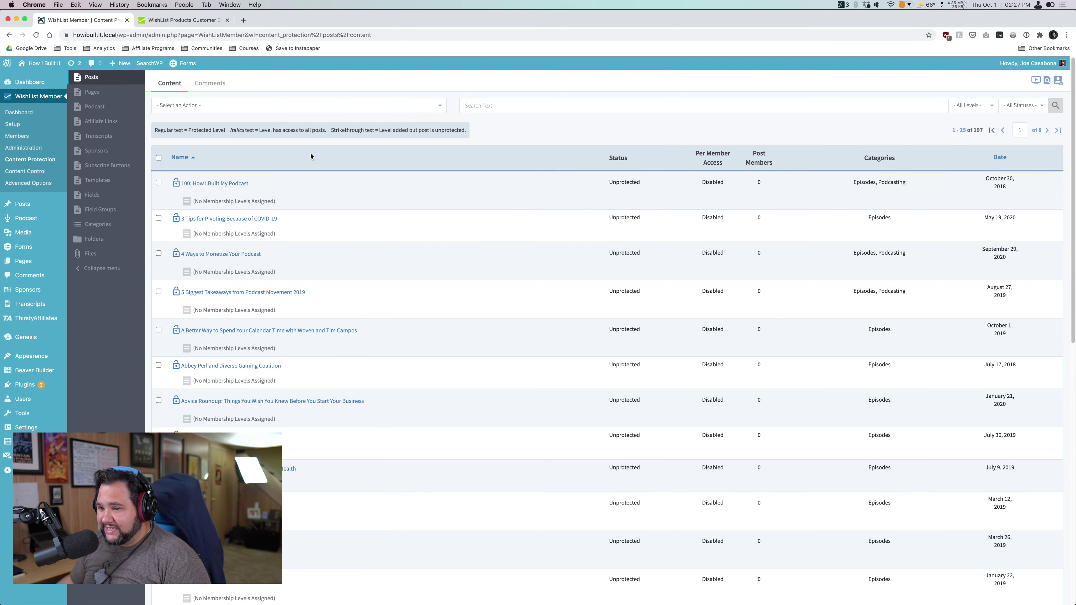
pyautogui.click(98, 224)
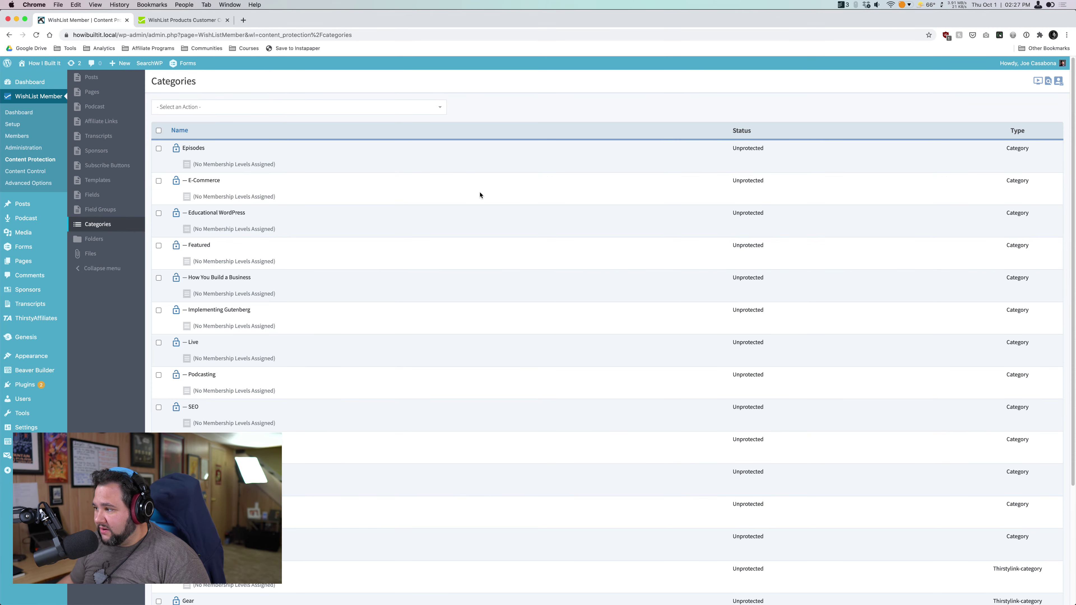
pyautogui.scroll(-4, 476, 270)
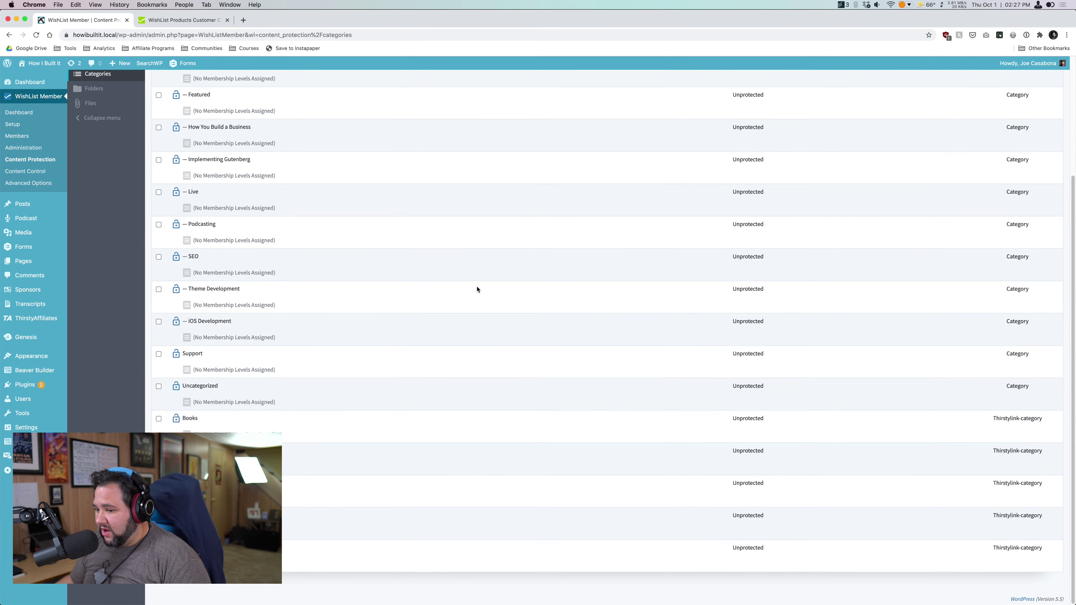
pyautogui.scroll(4, 466, 271)
# - Select all categories and view the Edit Protection Status options without applying any of them
pyautogui.click(158, 129)
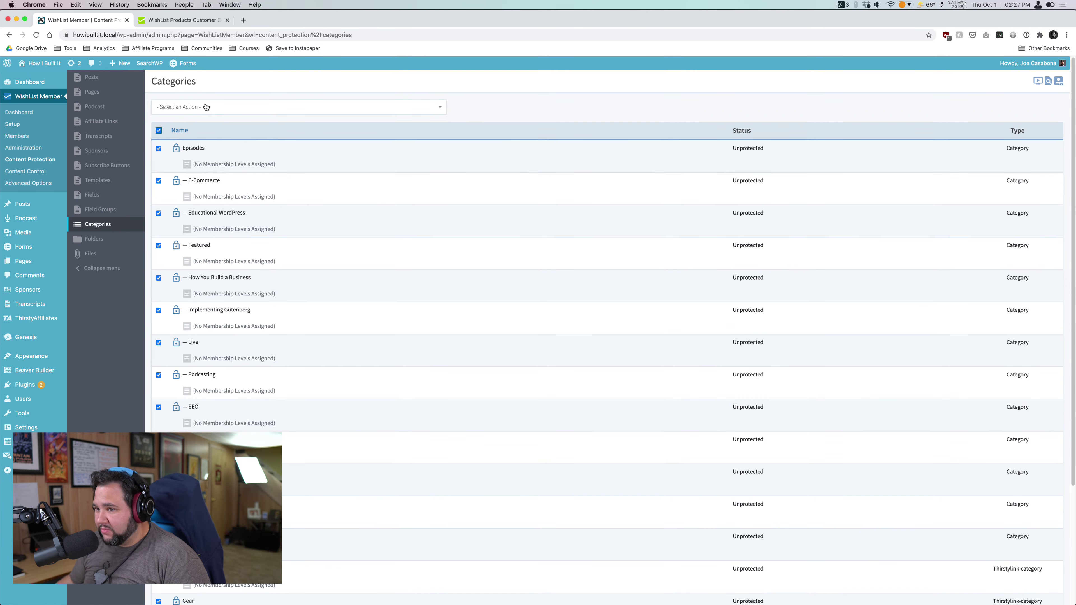
pyautogui.click(206, 107)
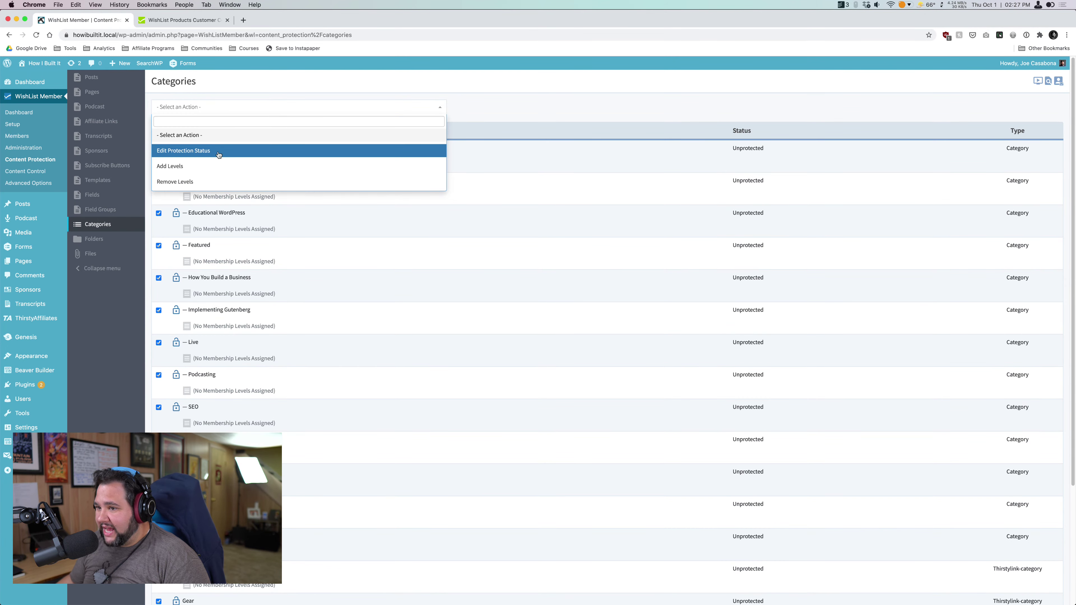
pyautogui.click(252, 150)
pyautogui.click(517, 136)
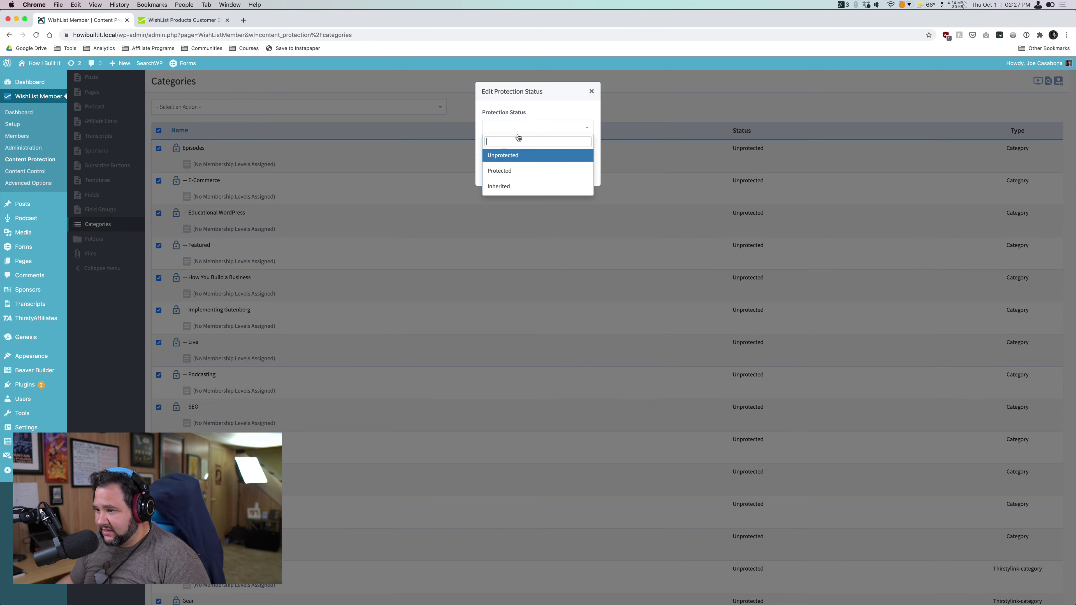
pyautogui.click(655, 113)
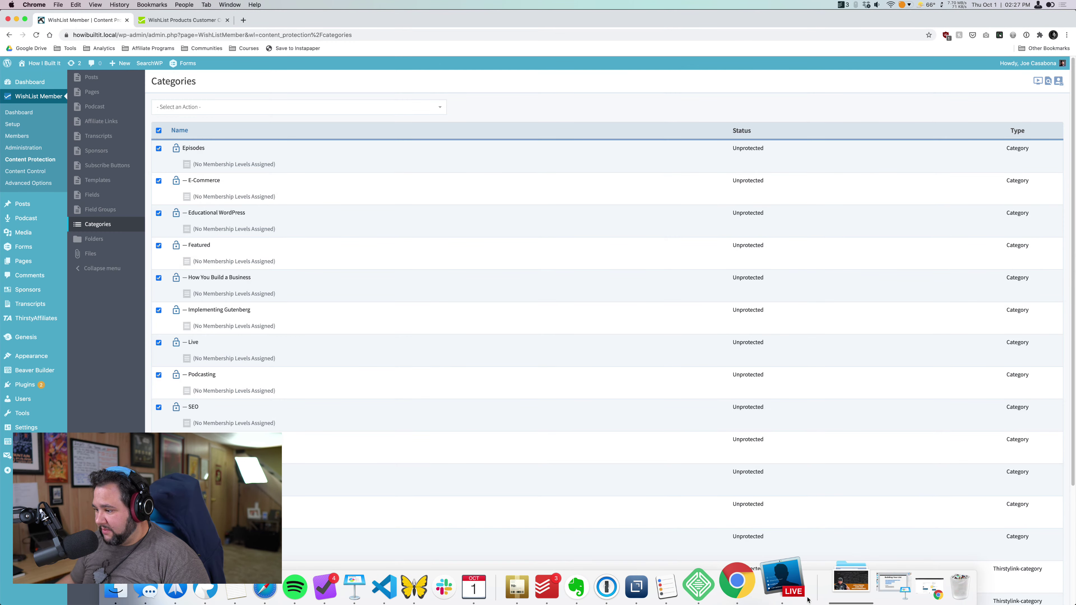
# - Switch to the incognito window and visit the How I Built It site's Home, Episodes, Sponsor and Subscribe pages
pyautogui.click(885, 585)
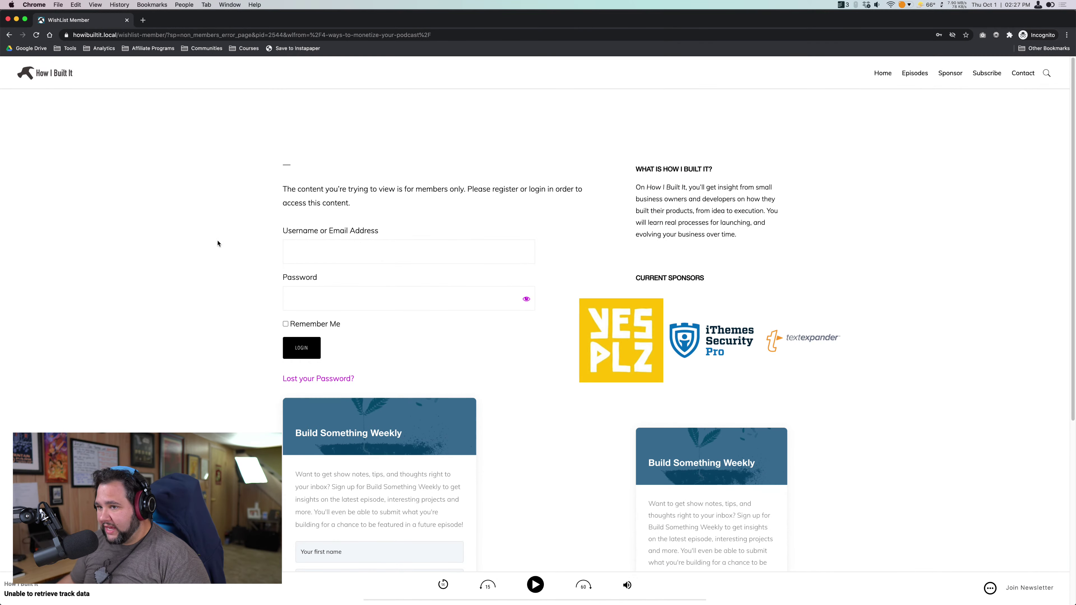
pyautogui.click(63, 76)
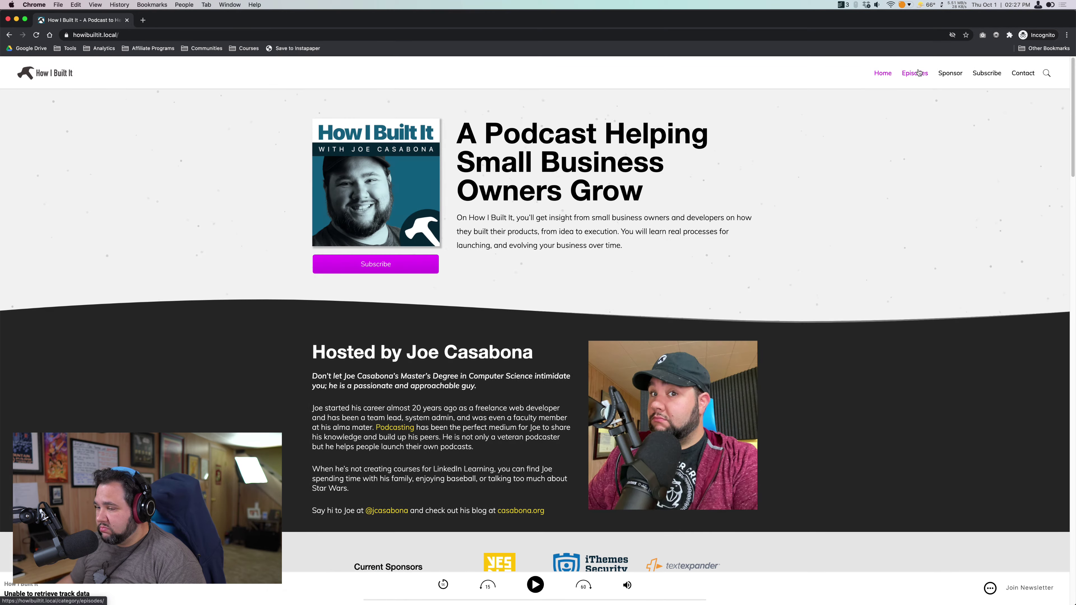
pyautogui.click(917, 74)
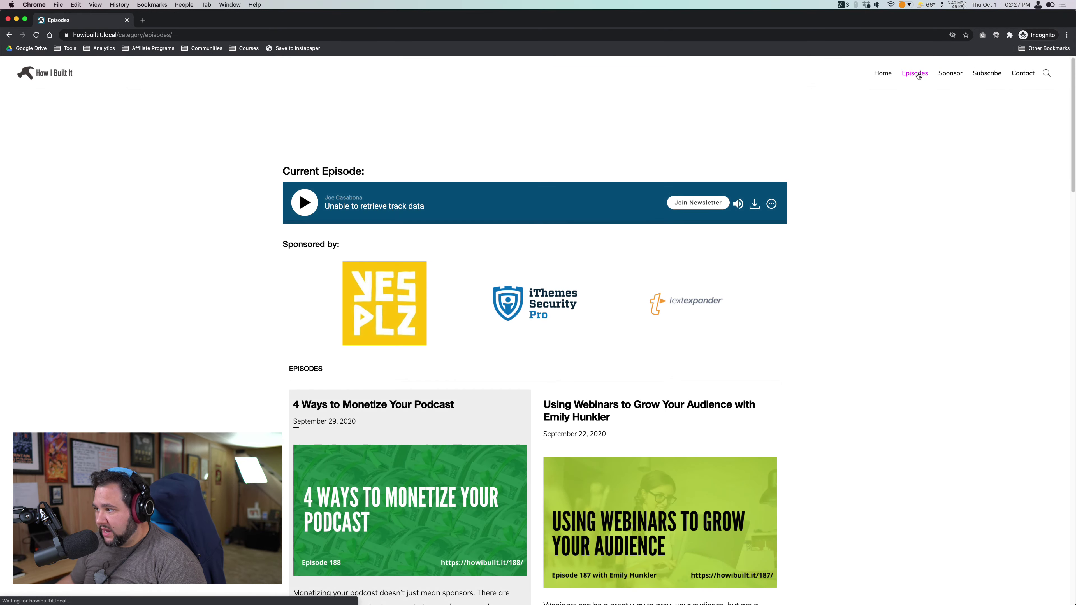
pyautogui.click(951, 74)
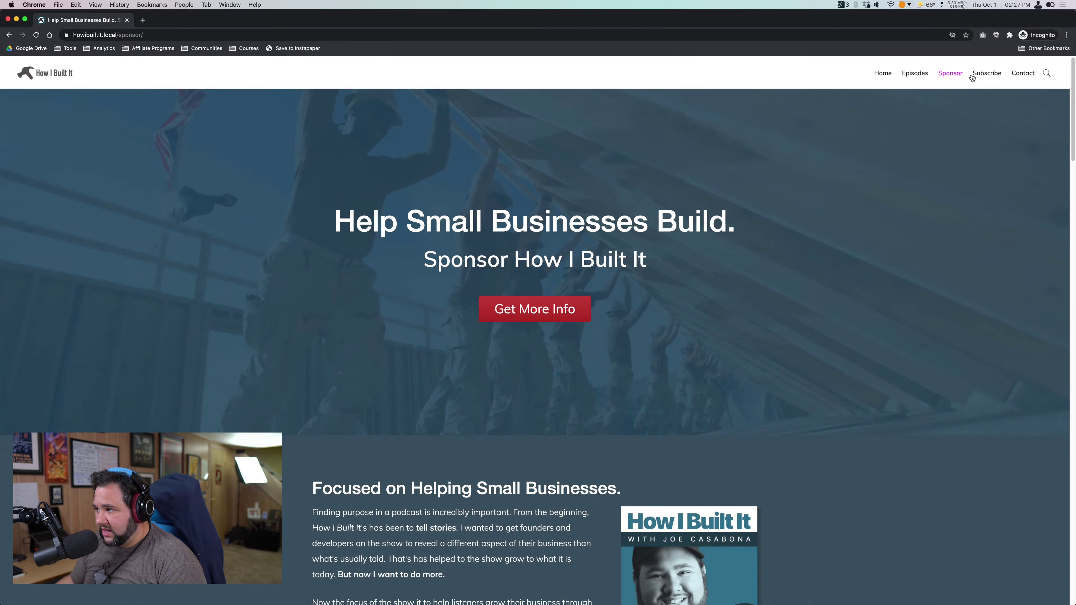
pyautogui.click(972, 76)
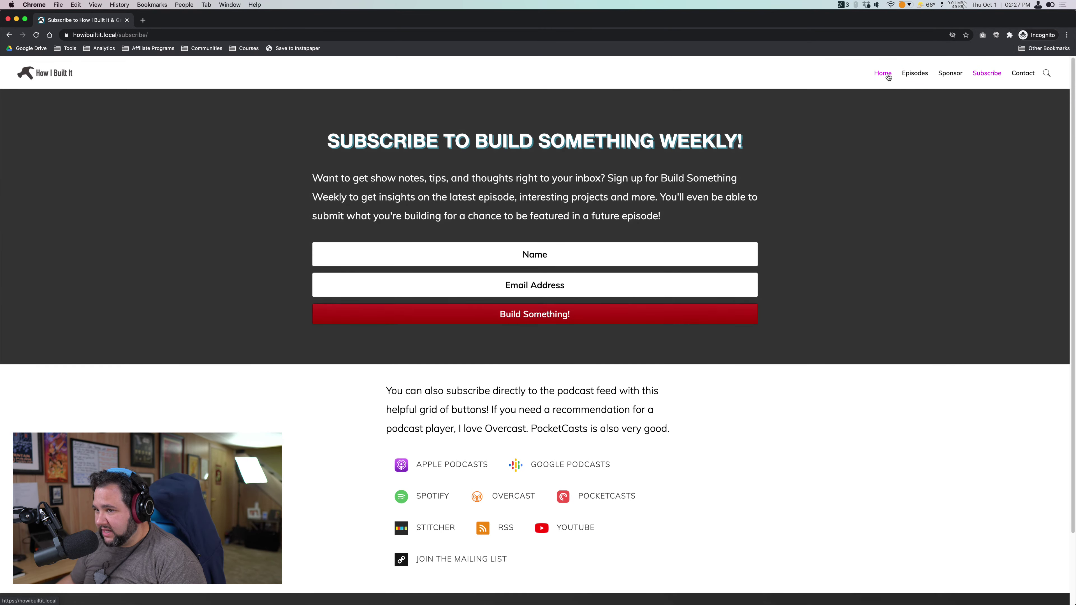
# - From the site's home page, try to open the post 4 Ways to Monetize Your Podcast, and minimize the incognito window
pyautogui.click(886, 75)
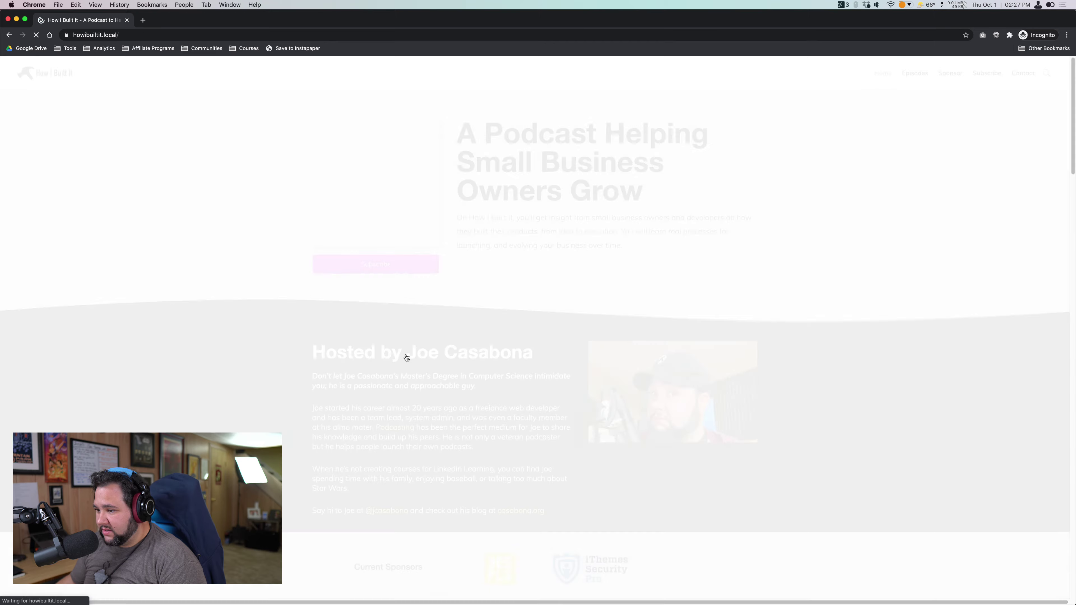
pyautogui.scroll(-10, 406, 357)
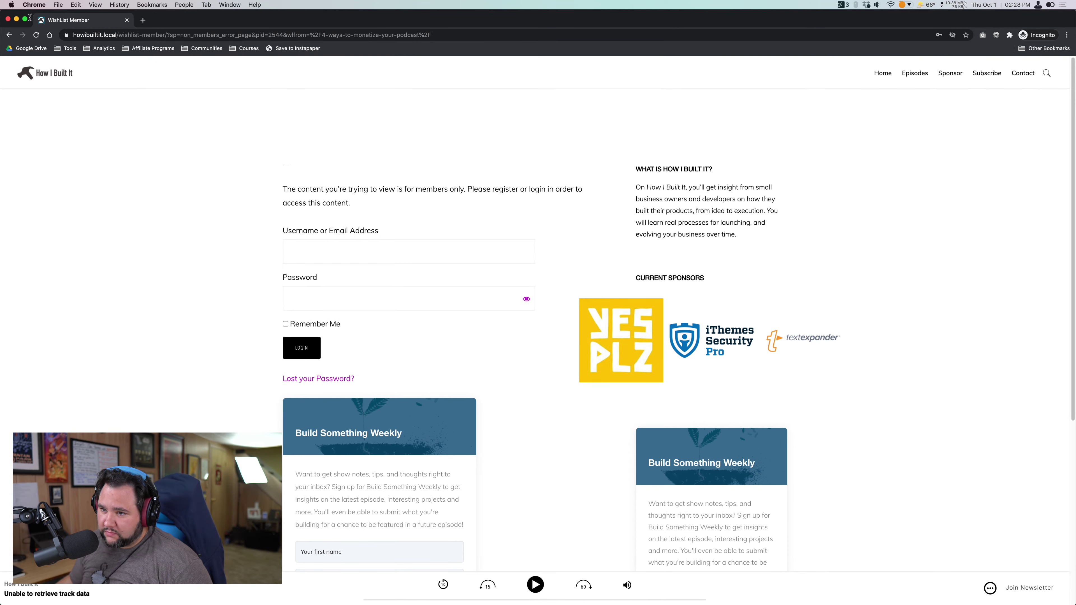
pyautogui.click(17, 20)
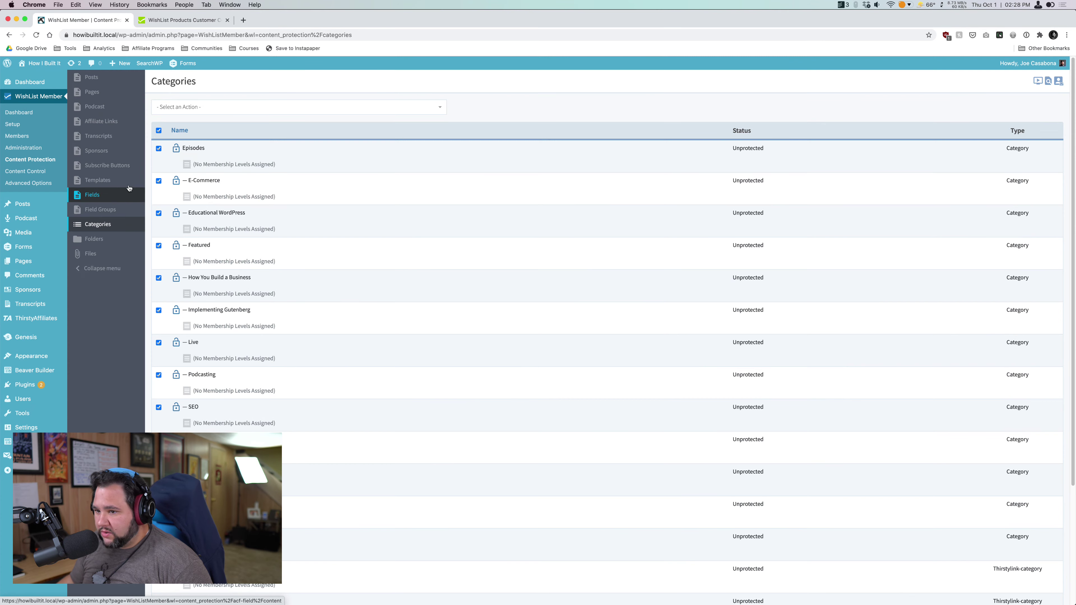
# - Open the Posts list in Content Protection and look through the posts' protection statuses
pyautogui.click(116, 85)
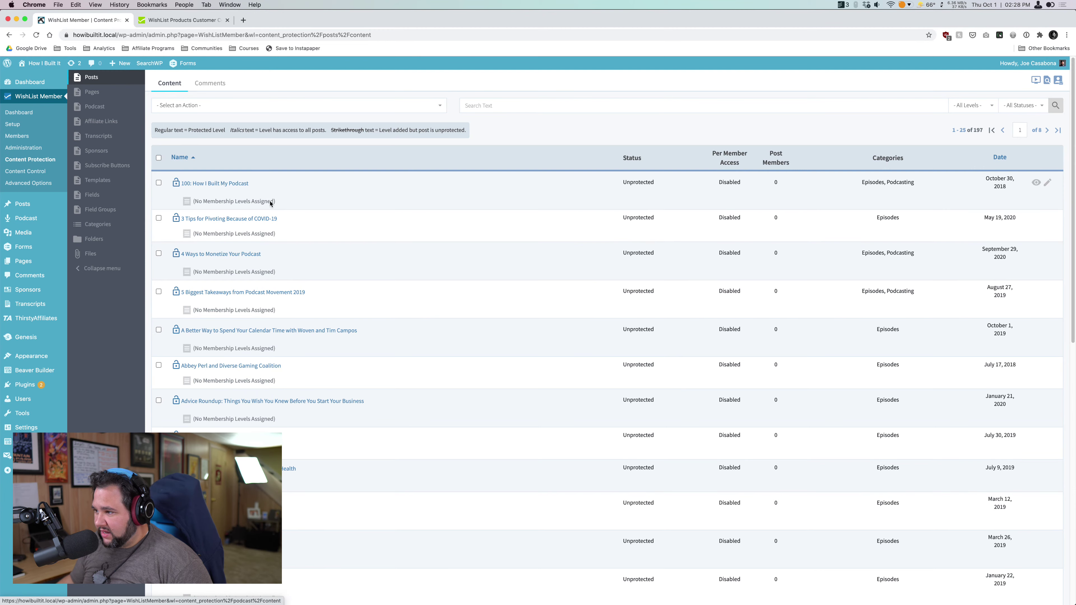
pyautogui.scroll(-1, 427, 378)
pyautogui.scroll(-10, 427, 380)
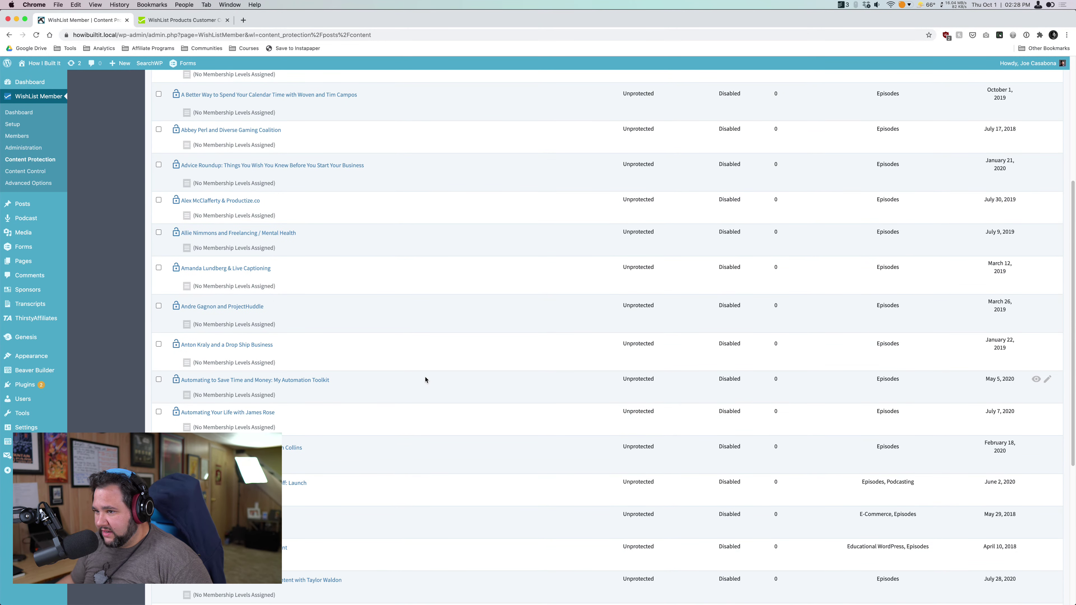
pyautogui.scroll(10, 425, 379)
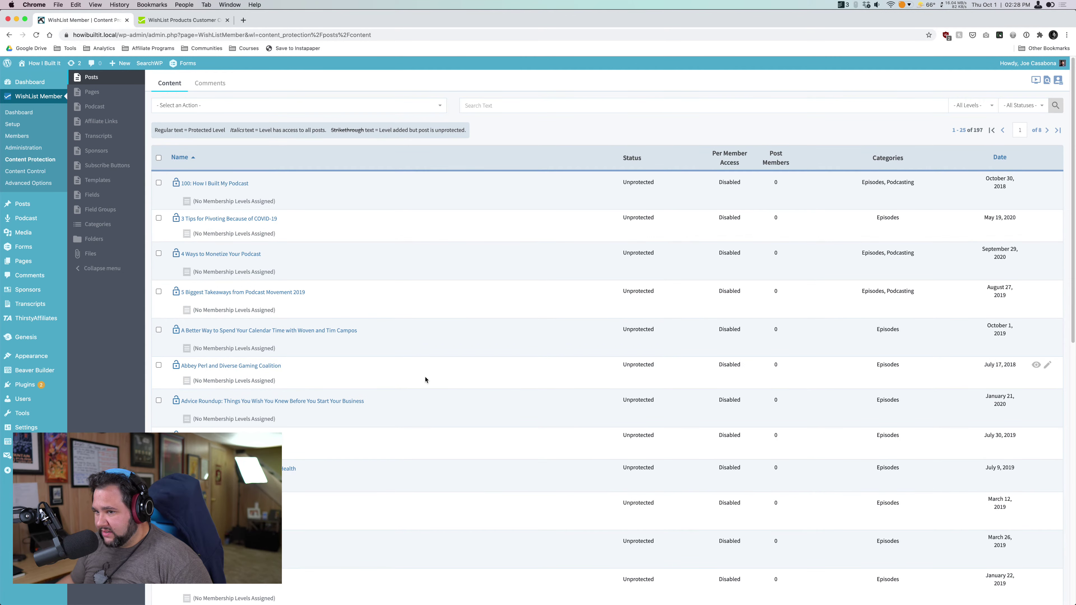
# - Run the Getting Started wizard from the WishList Member dashboard and create a level named Membership with ongoing access
pyautogui.click(19, 112)
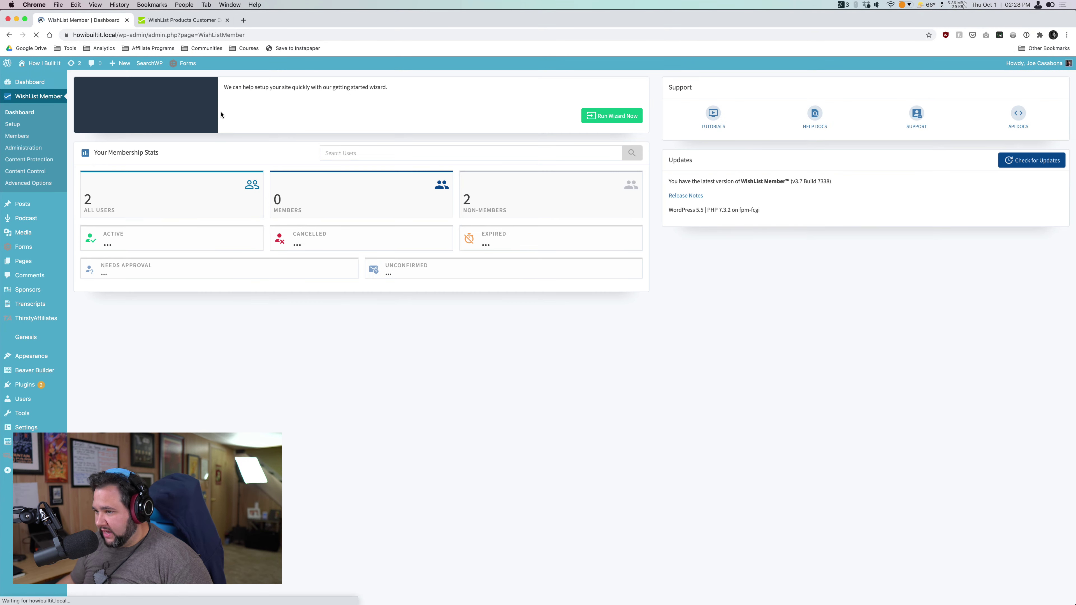
pyautogui.click(616, 116)
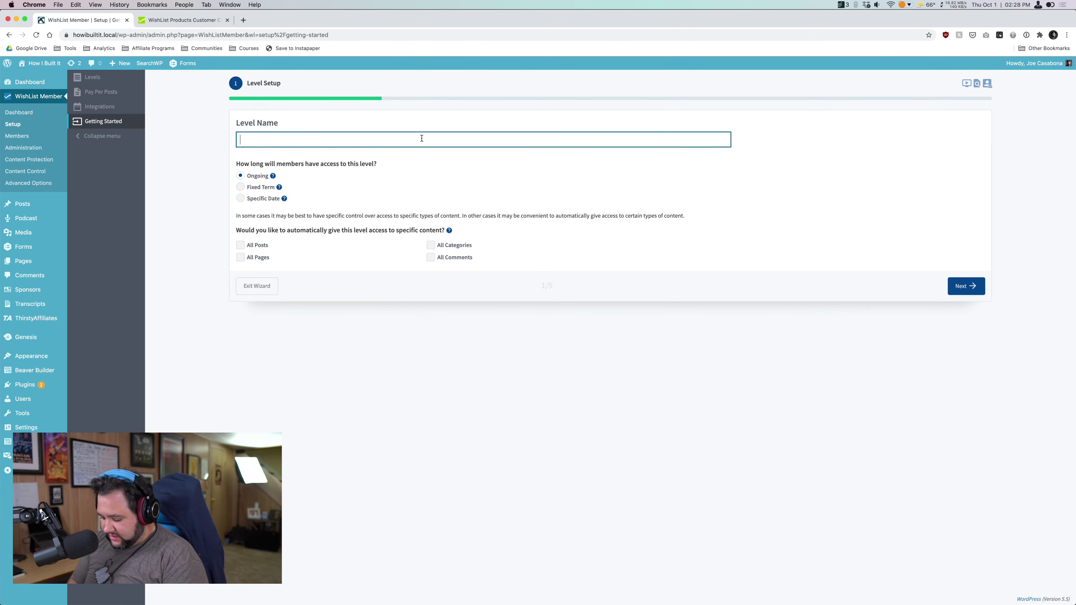
pyautogui.write('Membershi')
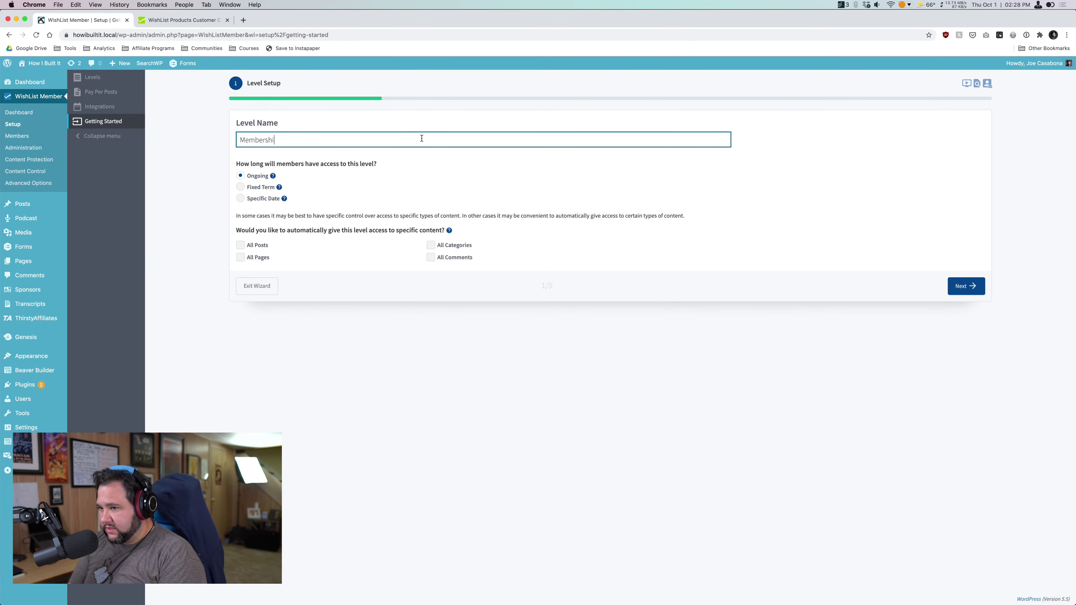
pyautogui.write('p')
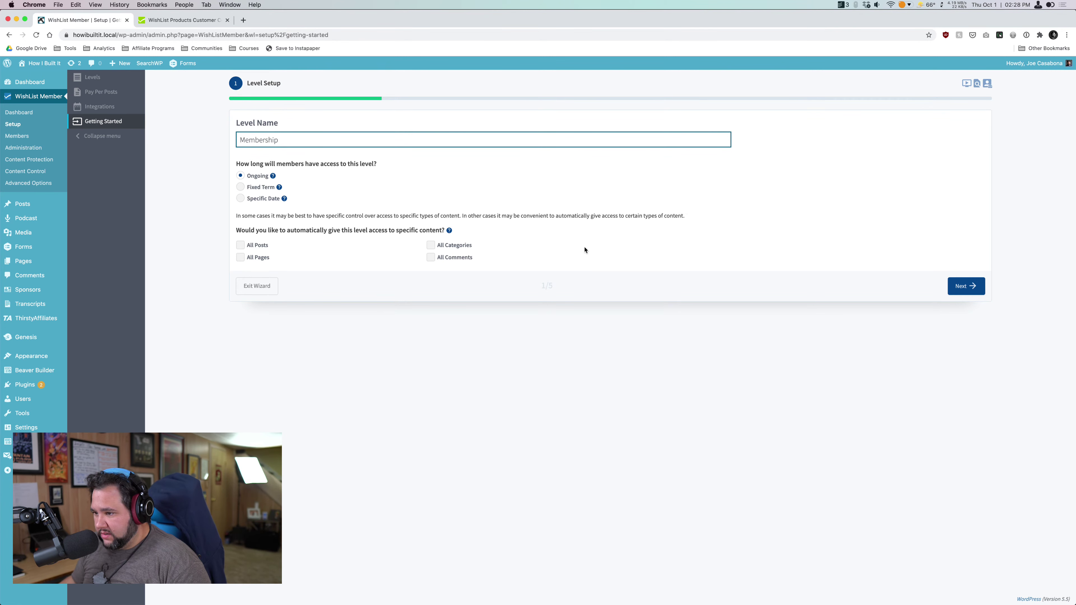
pyautogui.click(953, 292)
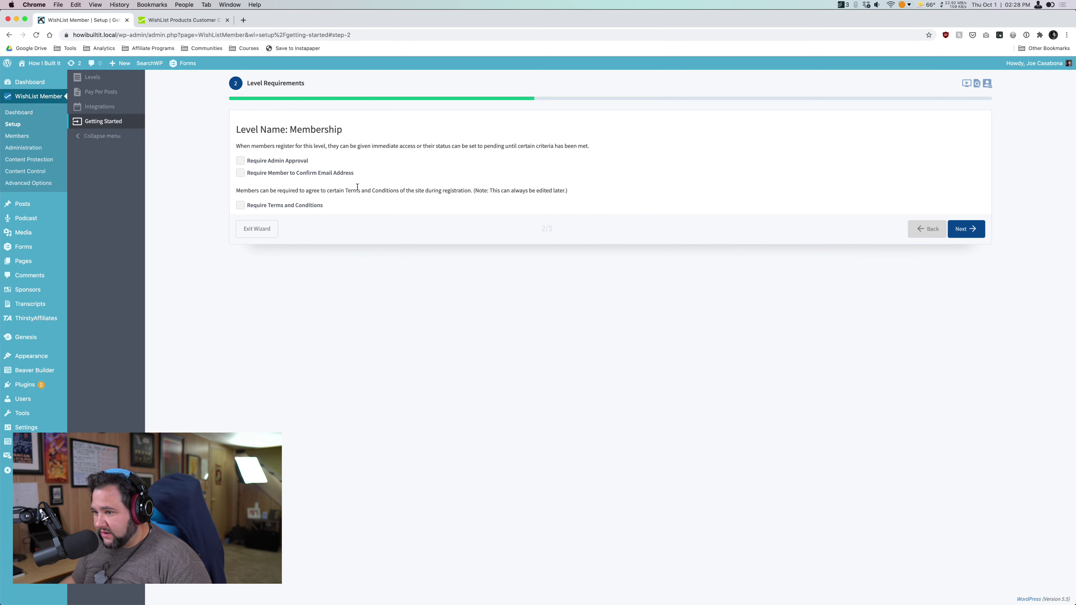
# - Complete the wizard with the default requirements, content protection and email settings, without choosing any integration providers, and save
pyautogui.click(958, 231)
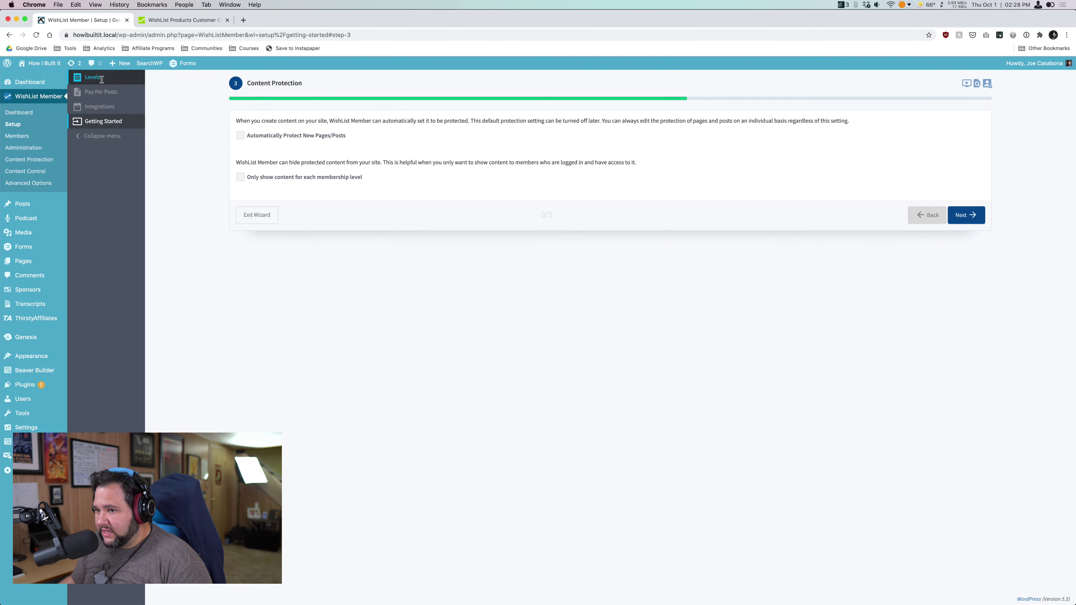
pyautogui.click(965, 217)
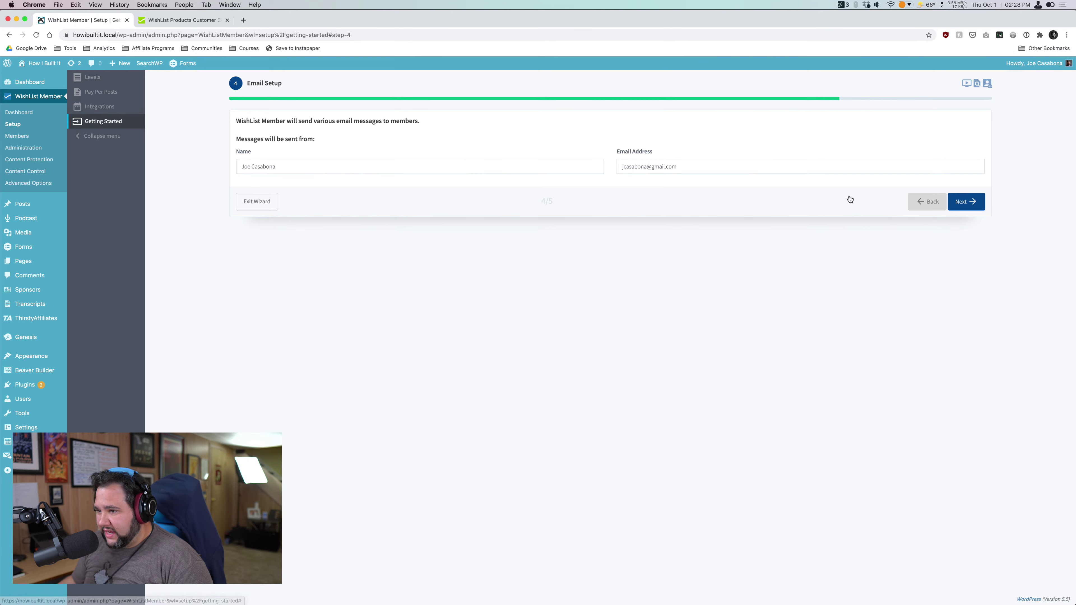
pyautogui.click(963, 203)
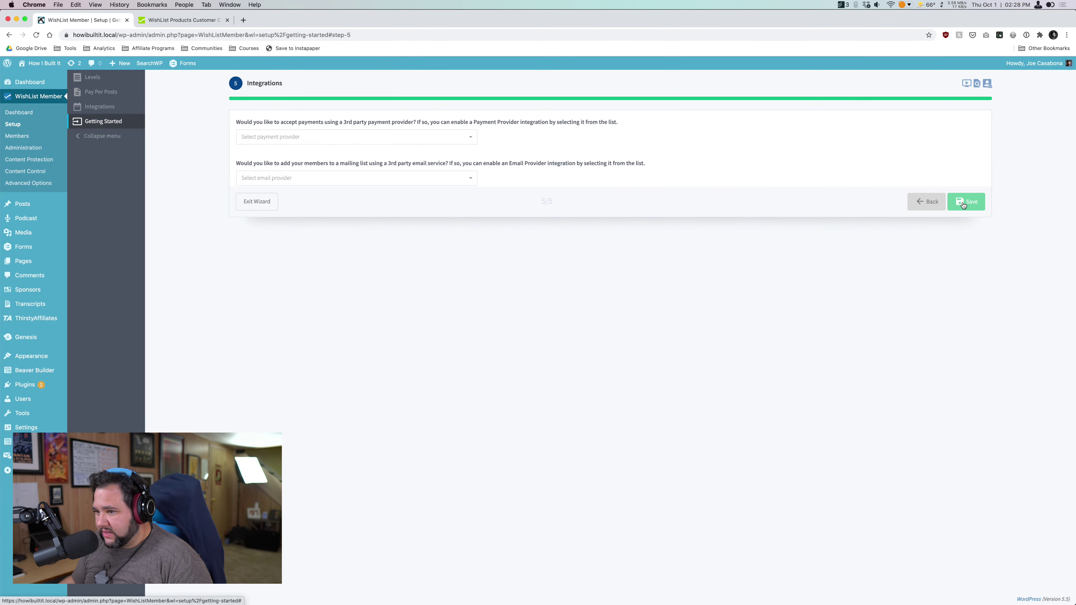
pyautogui.click(390, 140)
pyautogui.click(762, 187)
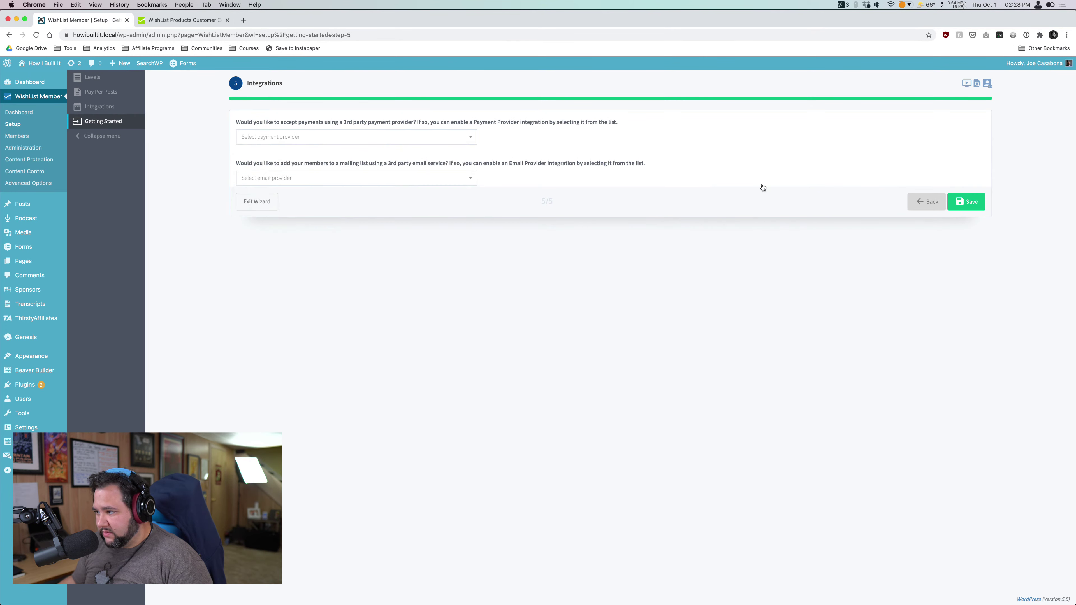
pyautogui.click(966, 204)
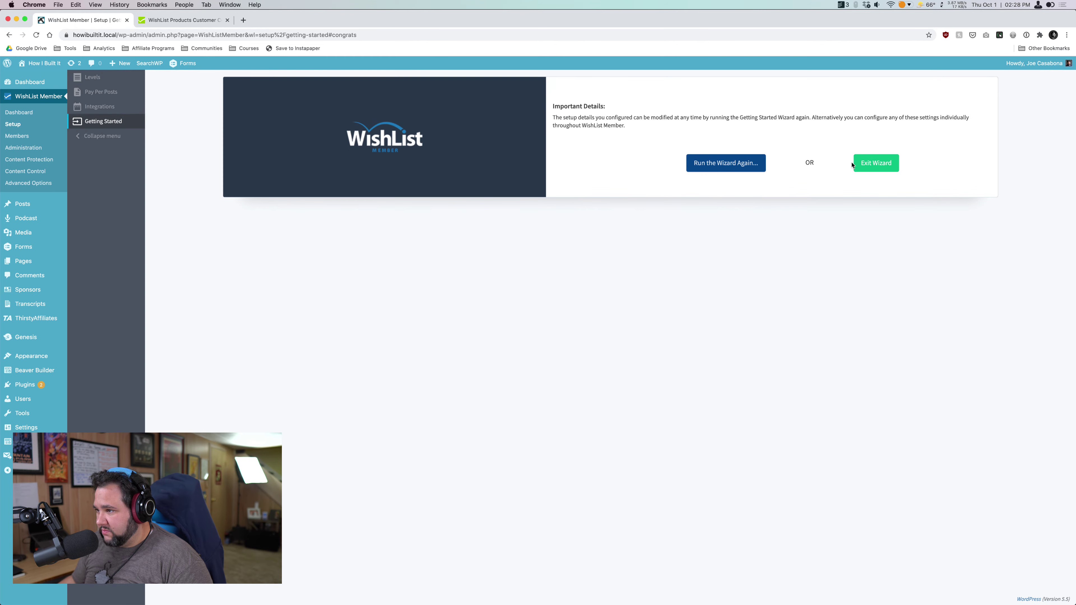
# - Rerun the wizard for the Membership level and advance to Integrations with the default settings kept
pyautogui.click(716, 162)
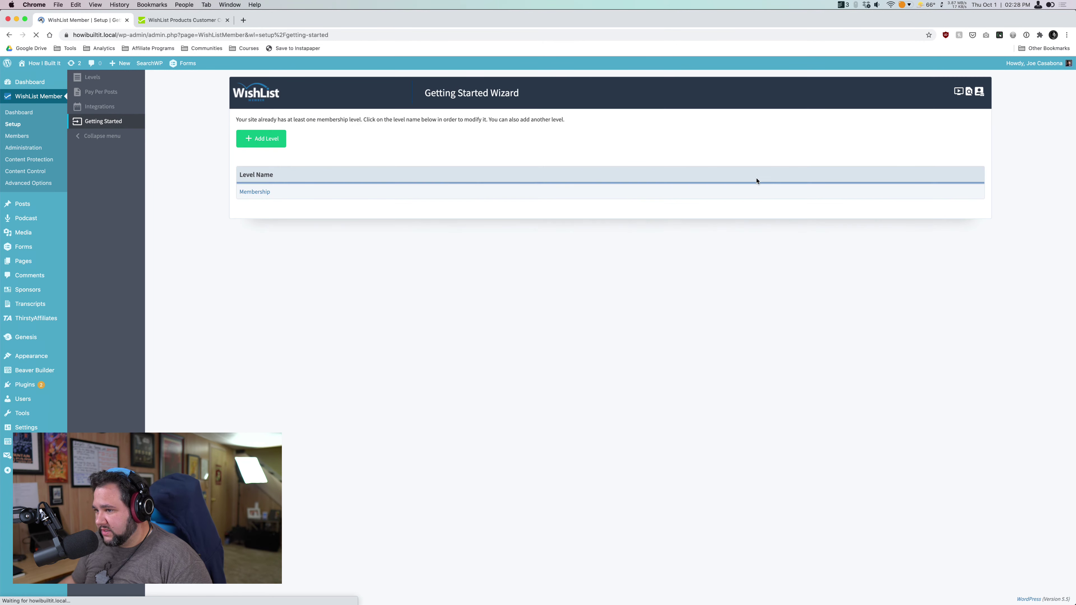
pyautogui.click(261, 192)
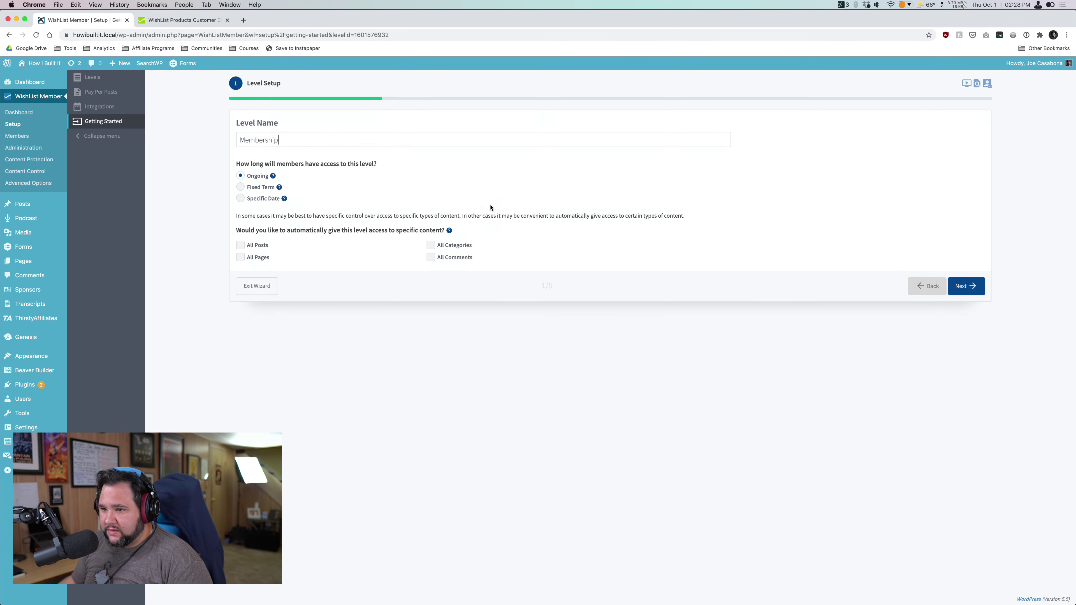
pyautogui.click(965, 287)
pyautogui.click(967, 229)
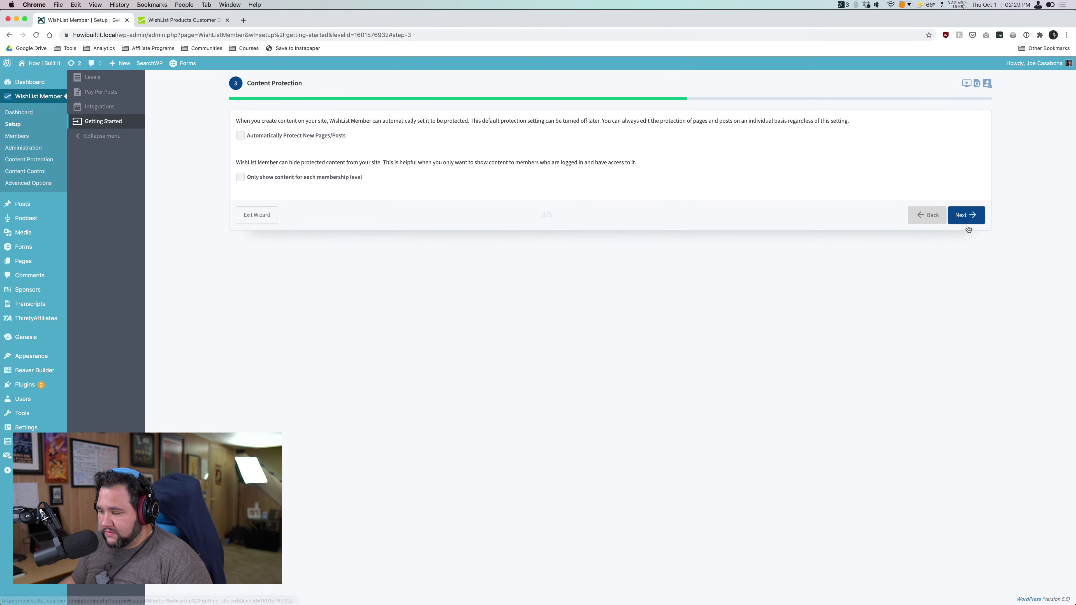
pyautogui.click(964, 216)
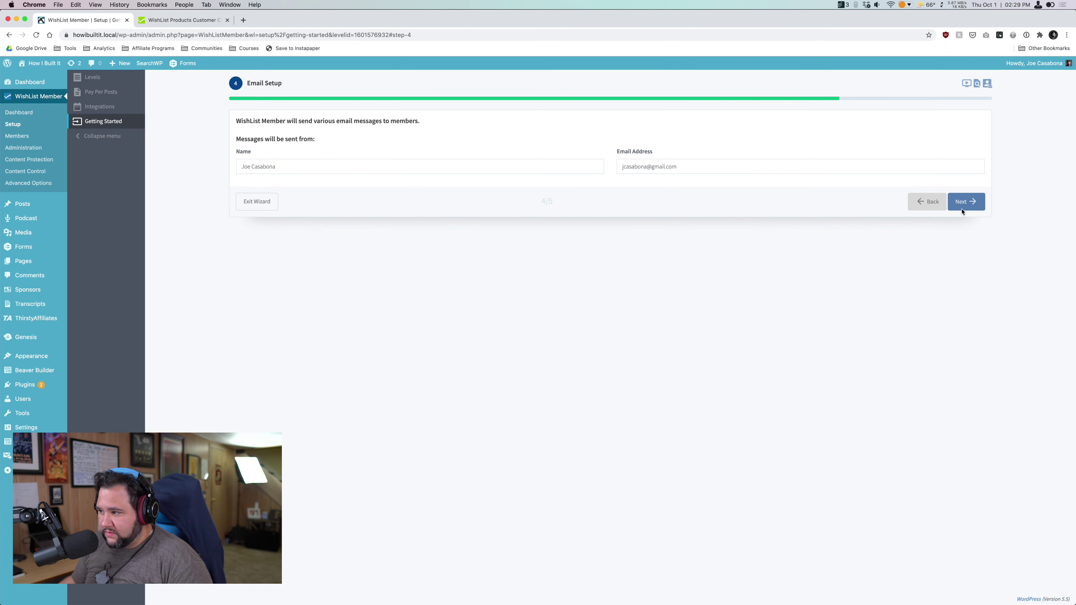
pyautogui.click(960, 204)
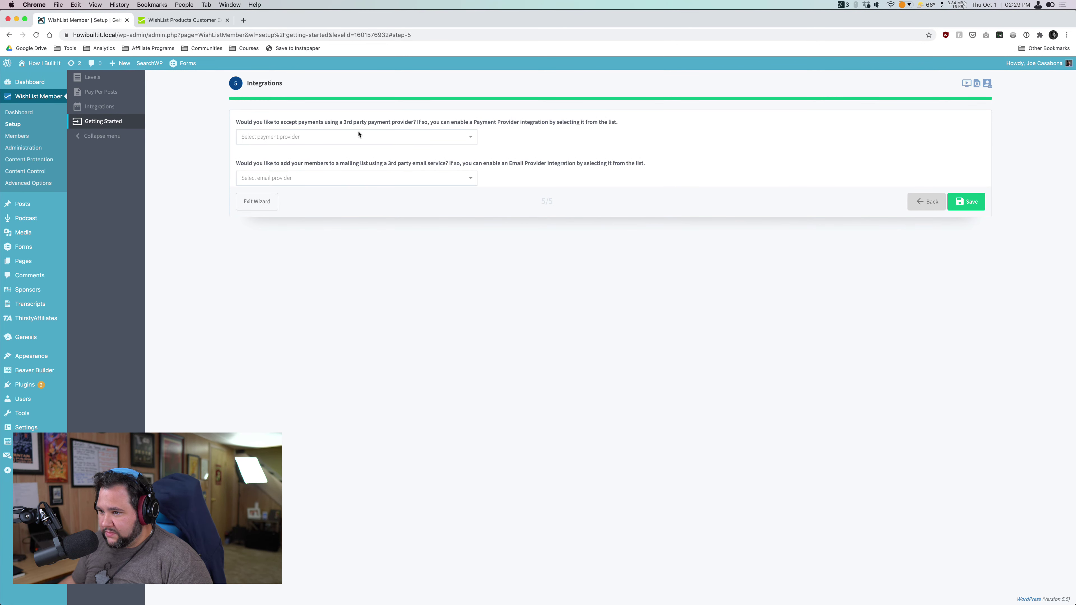
# - Look through the payment providers, choose Stripe as the payment provider, and save the wizard
pyautogui.click(356, 137)
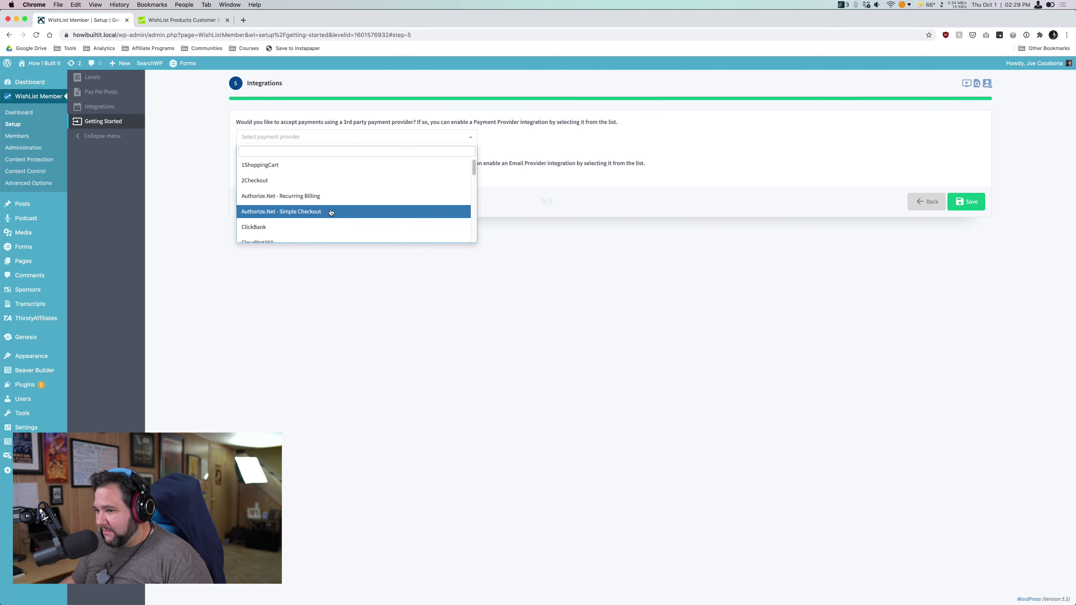
pyautogui.scroll(-10, 330, 209)
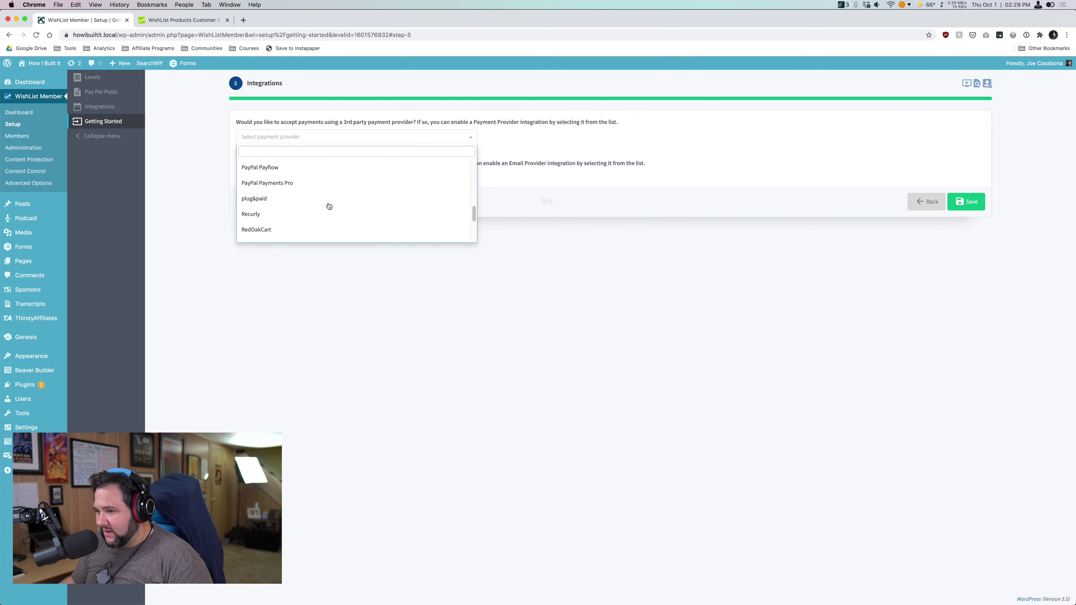
pyautogui.scroll(2, 330, 207)
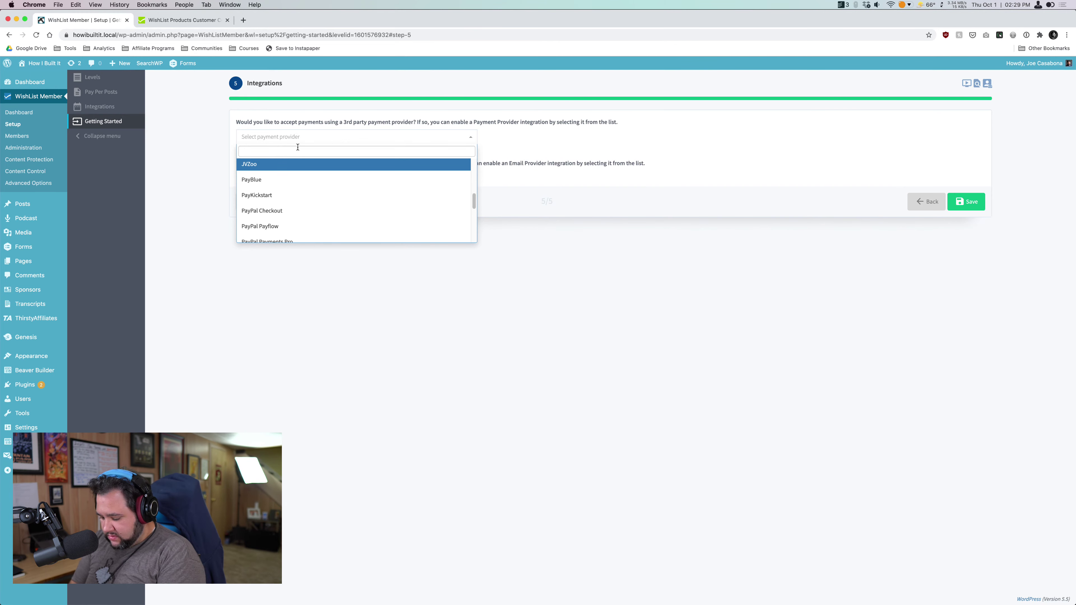
pyautogui.write('stripe')
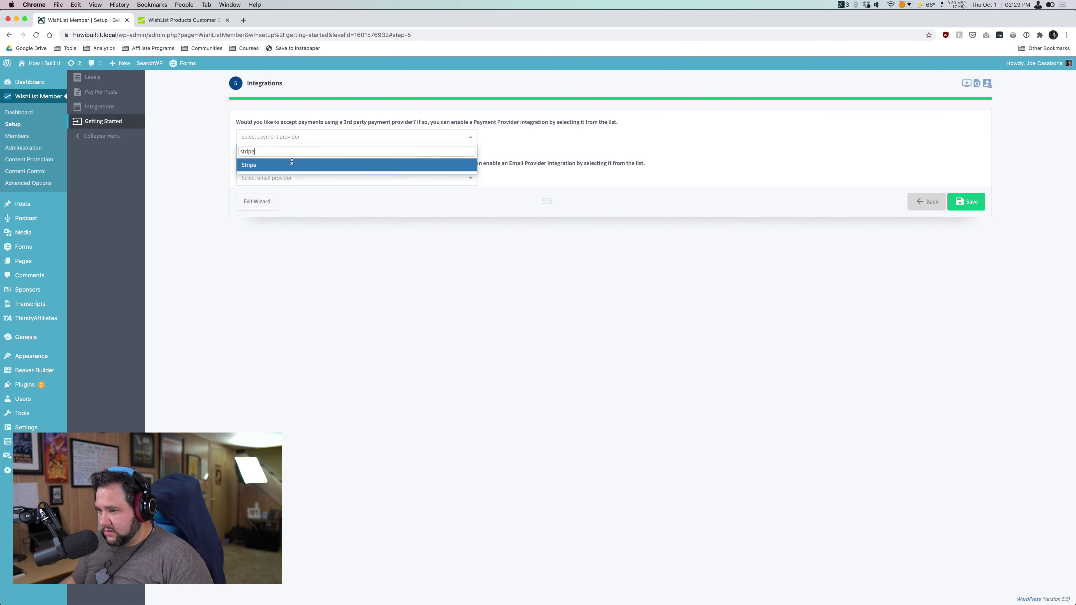
pyautogui.click(291, 163)
pyautogui.click(965, 202)
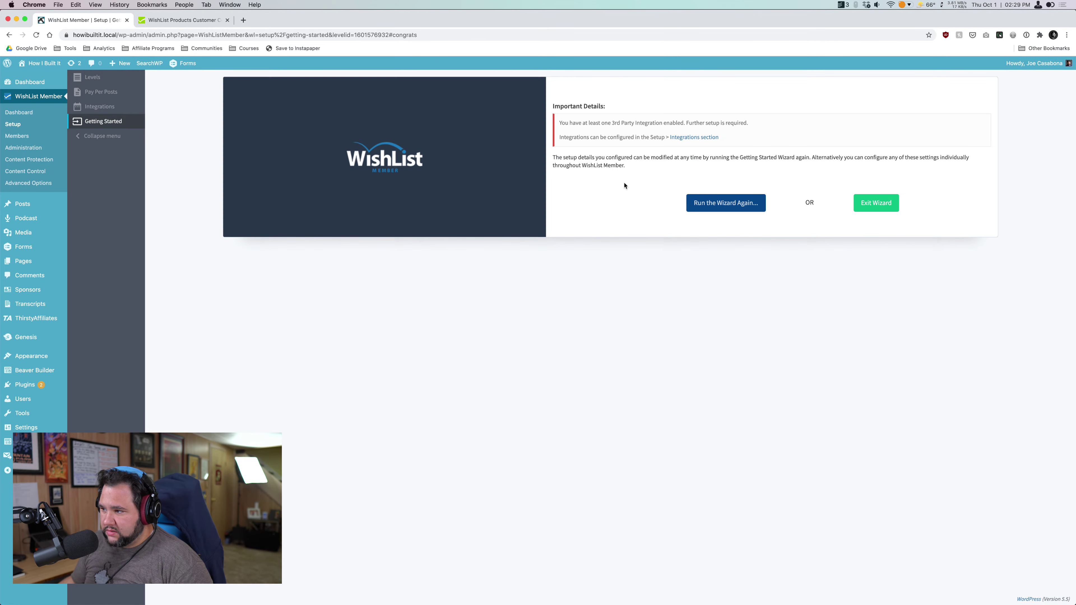
# - Open the Stripe integration and review its API, Settings and Payment Form configuration, closing it without saving
pyautogui.click(714, 138)
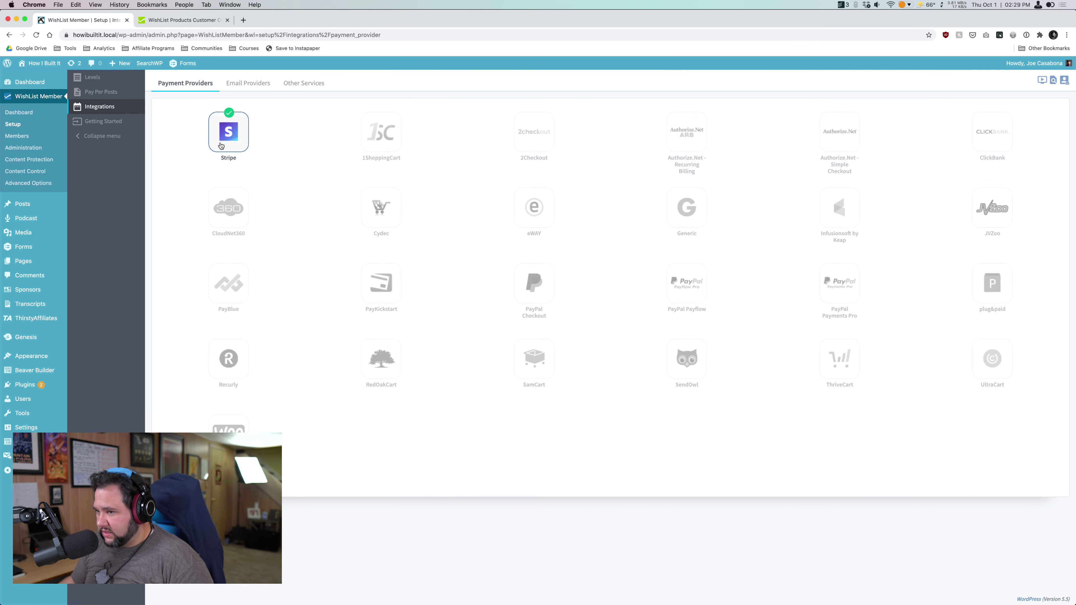
pyautogui.click(226, 140)
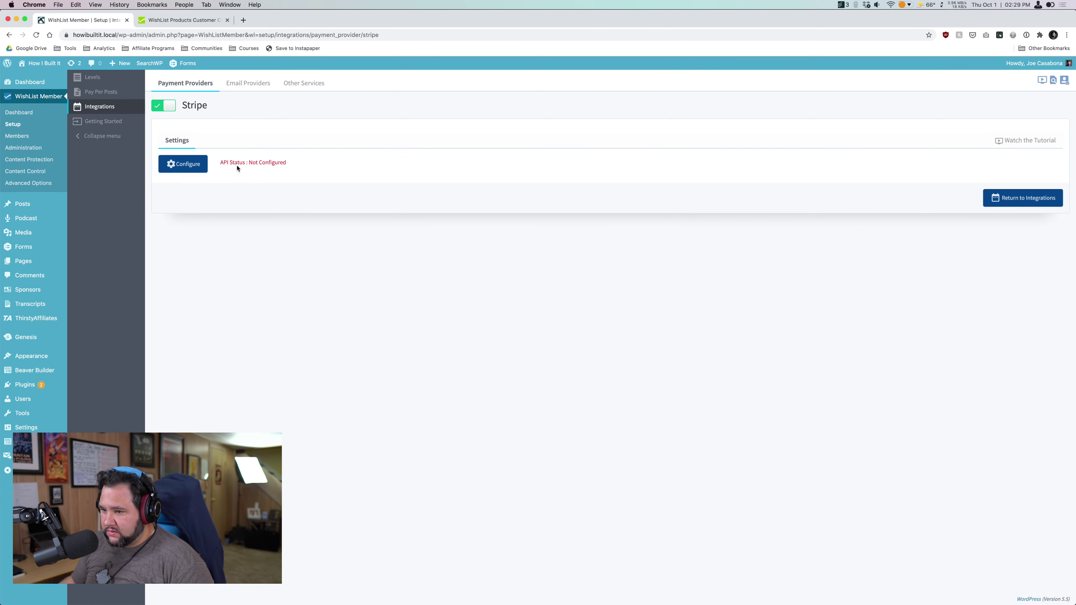
pyautogui.click(200, 169)
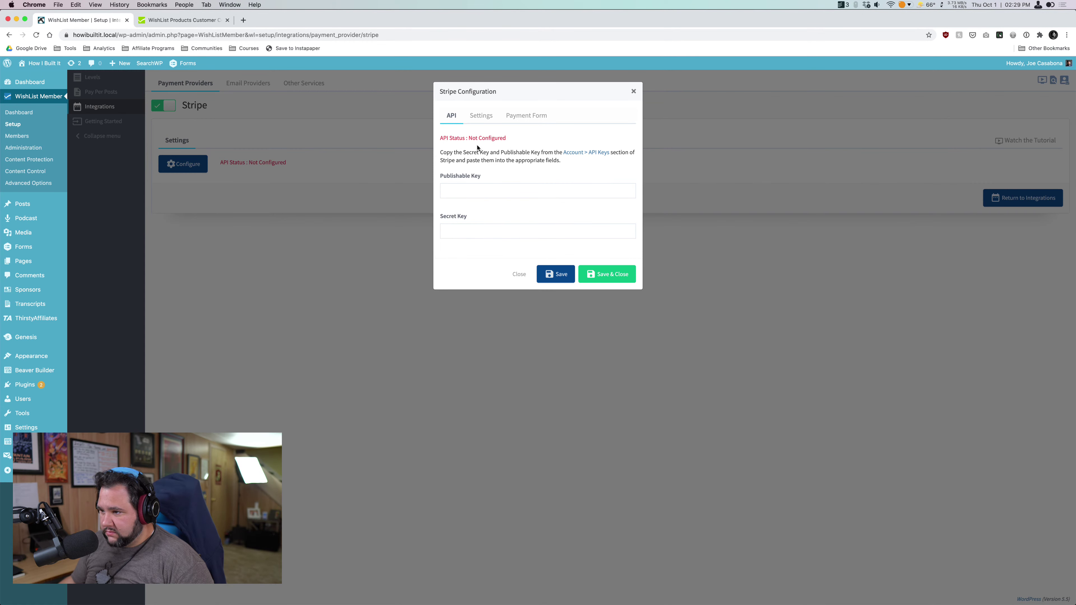
pyautogui.click(488, 118)
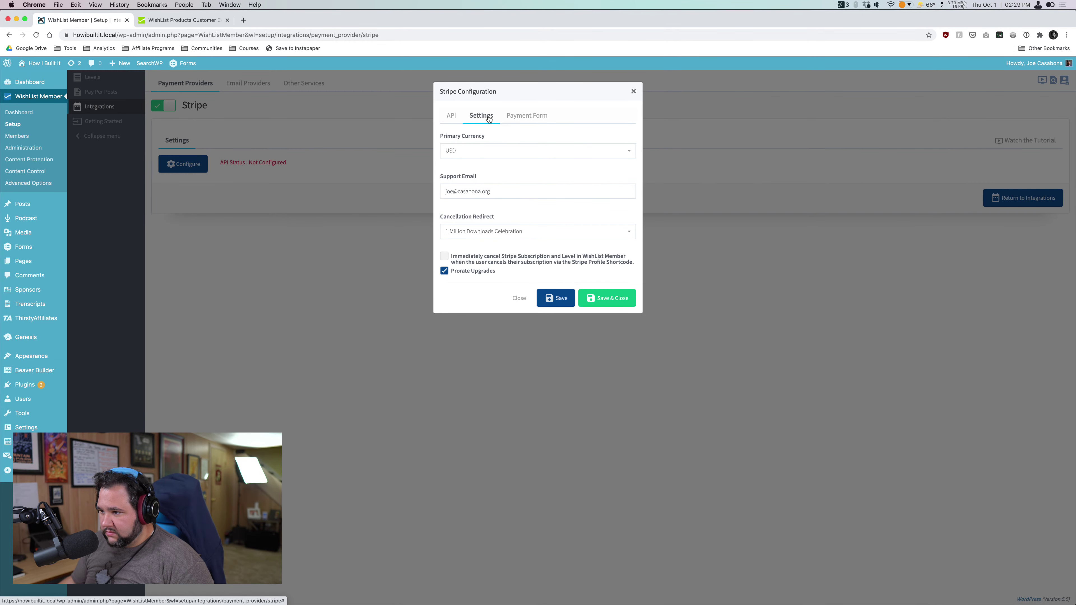
pyautogui.click(522, 118)
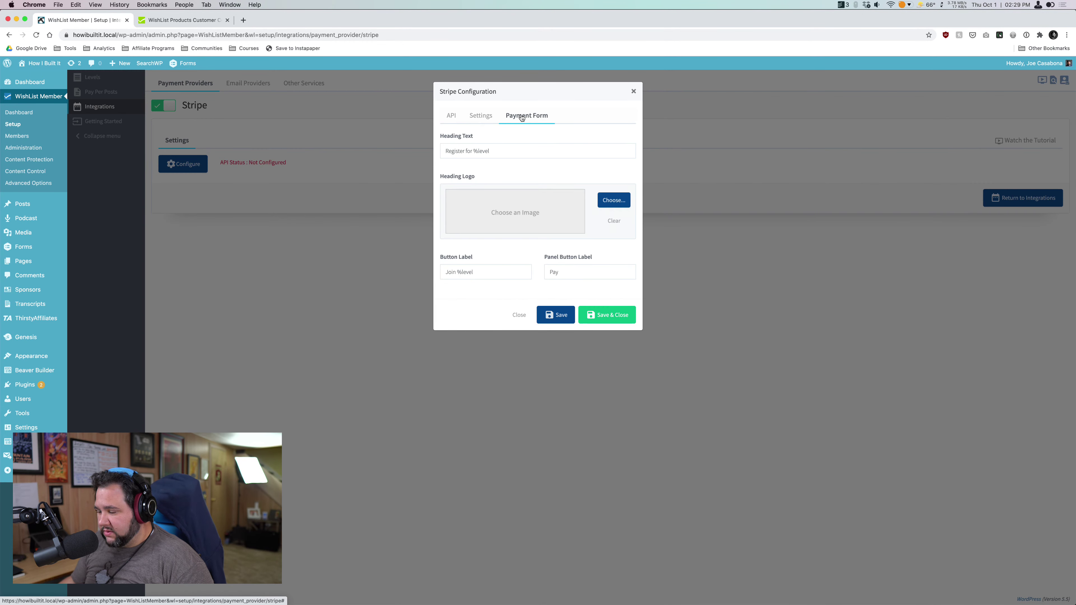
pyautogui.click(452, 117)
pyautogui.click(534, 116)
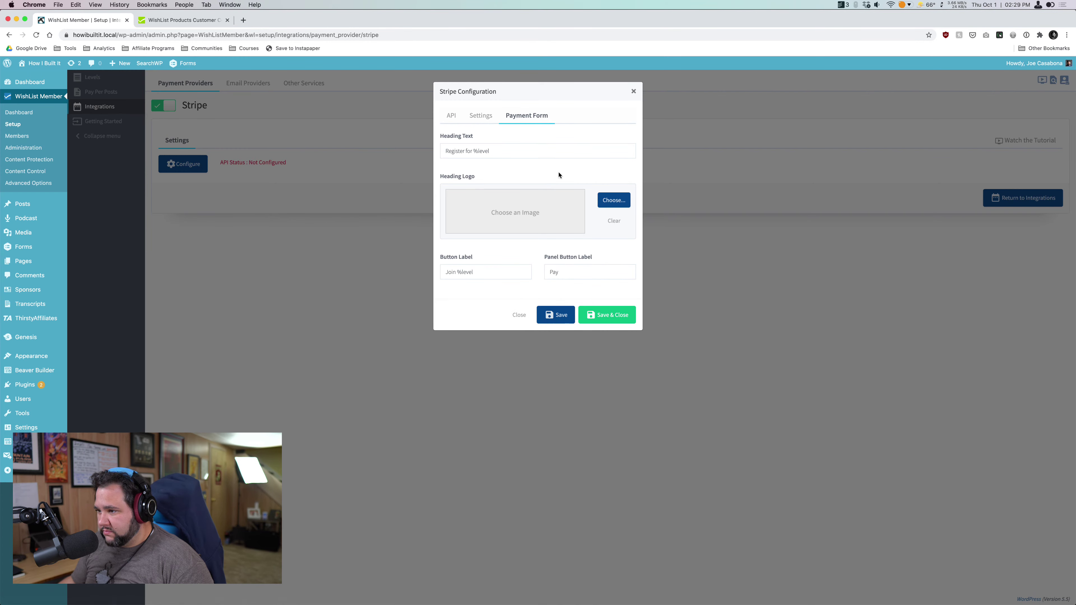
pyautogui.click(633, 93)
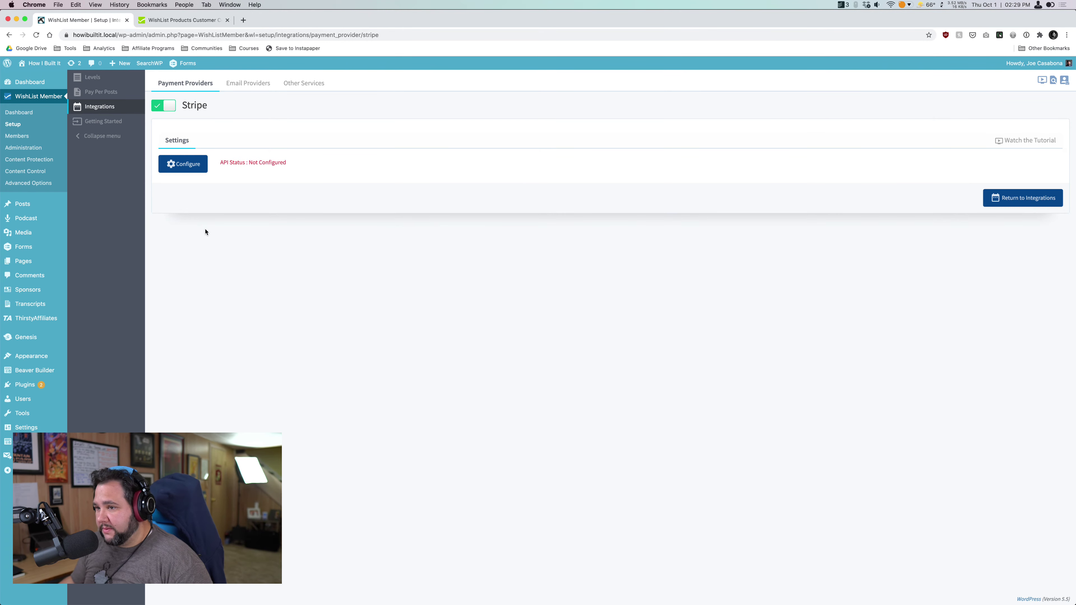
# - View the Email Providers and Other Services integrations, and return to the Getting Started page
pyautogui.click(268, 83)
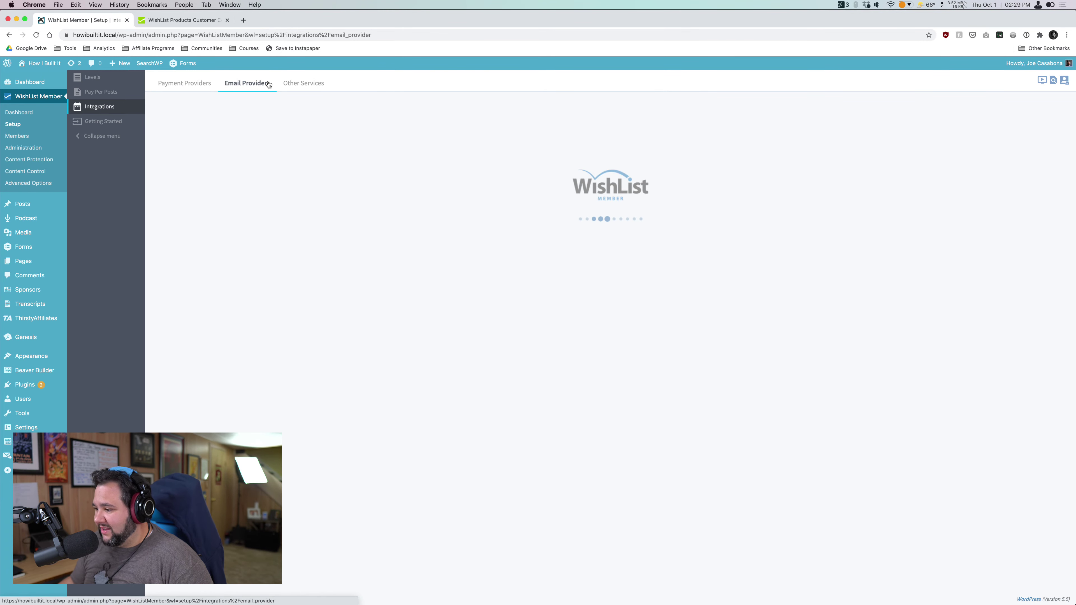
pyautogui.click(311, 88)
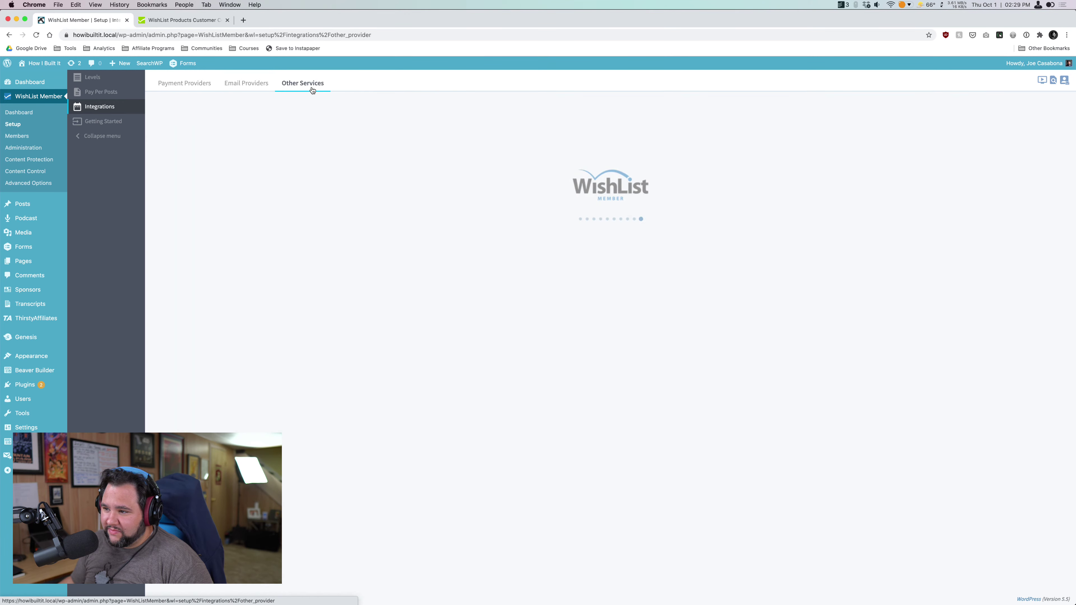
pyautogui.click(113, 127)
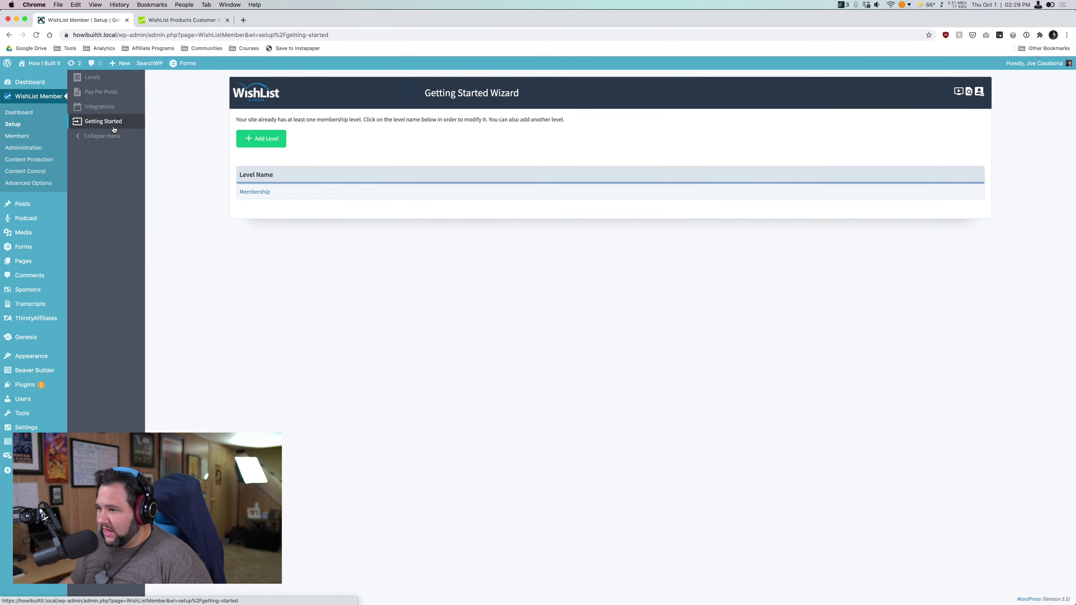
# - Browse WishList Member's Members, Administration, Content Protection, Content Control and Advanced Options sections
pyautogui.click(19, 136)
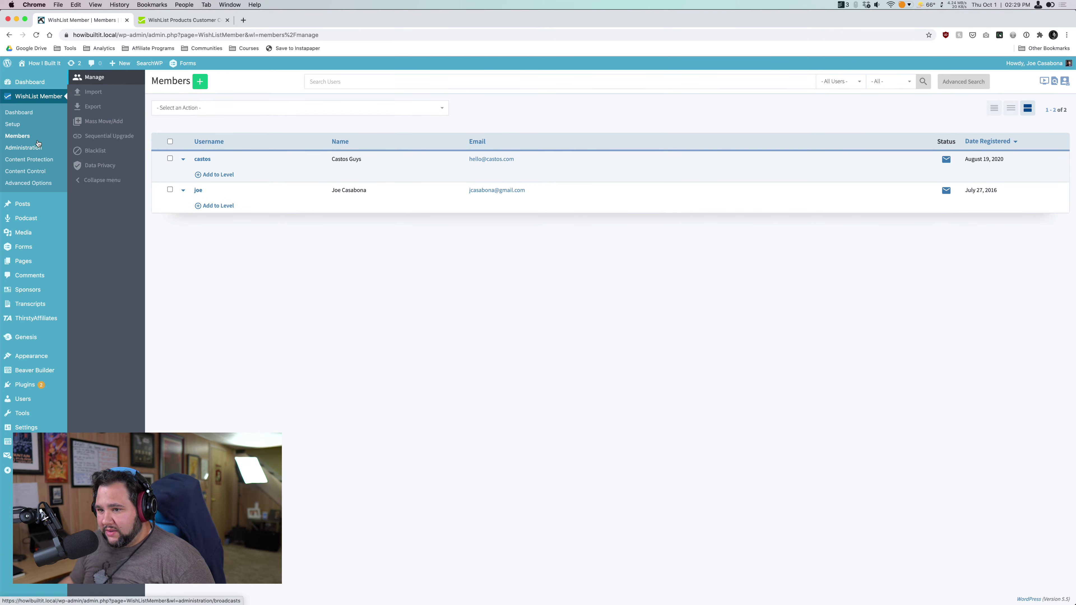
pyautogui.click(23, 149)
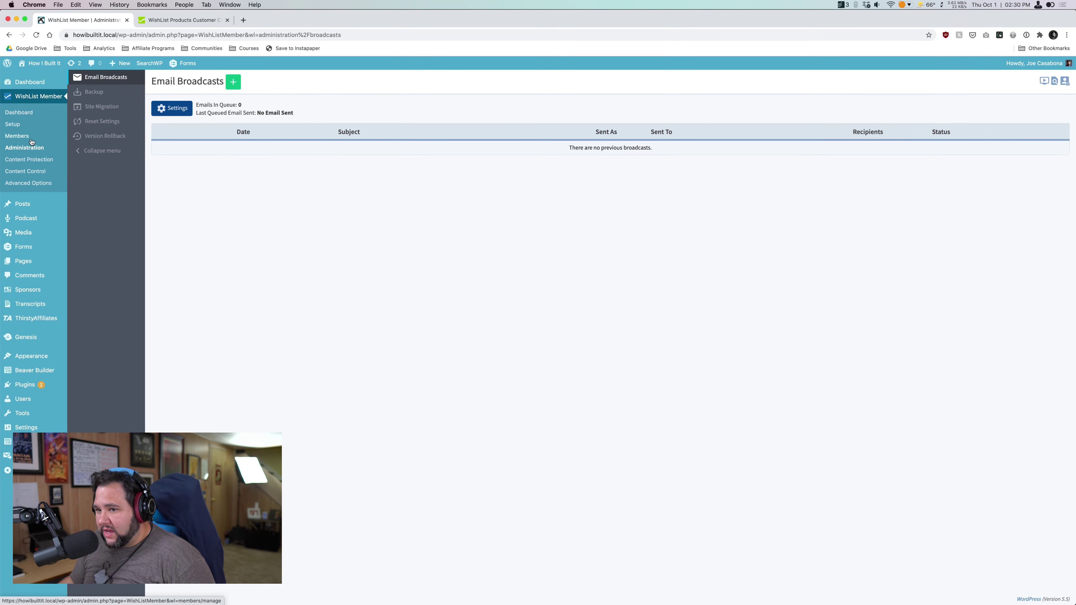
pyautogui.click(31, 160)
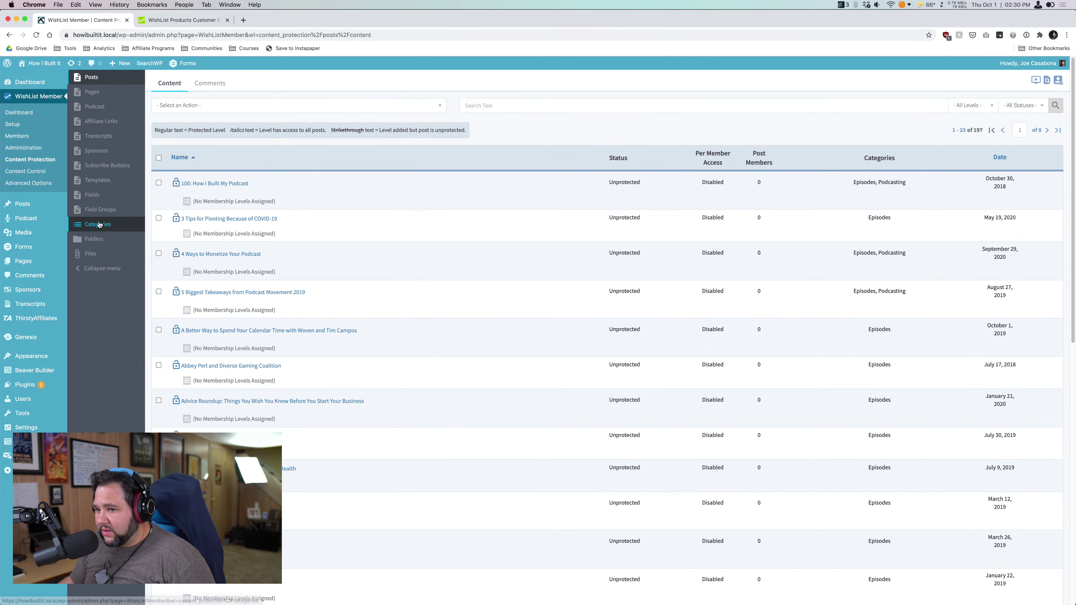
pyautogui.click(41, 177)
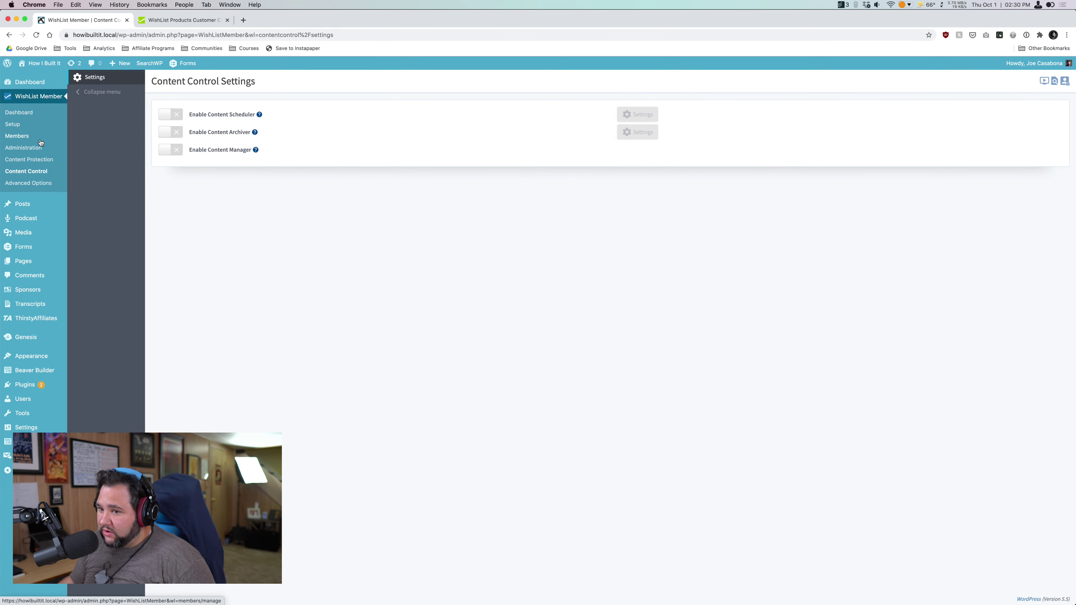
pyautogui.click(28, 182)
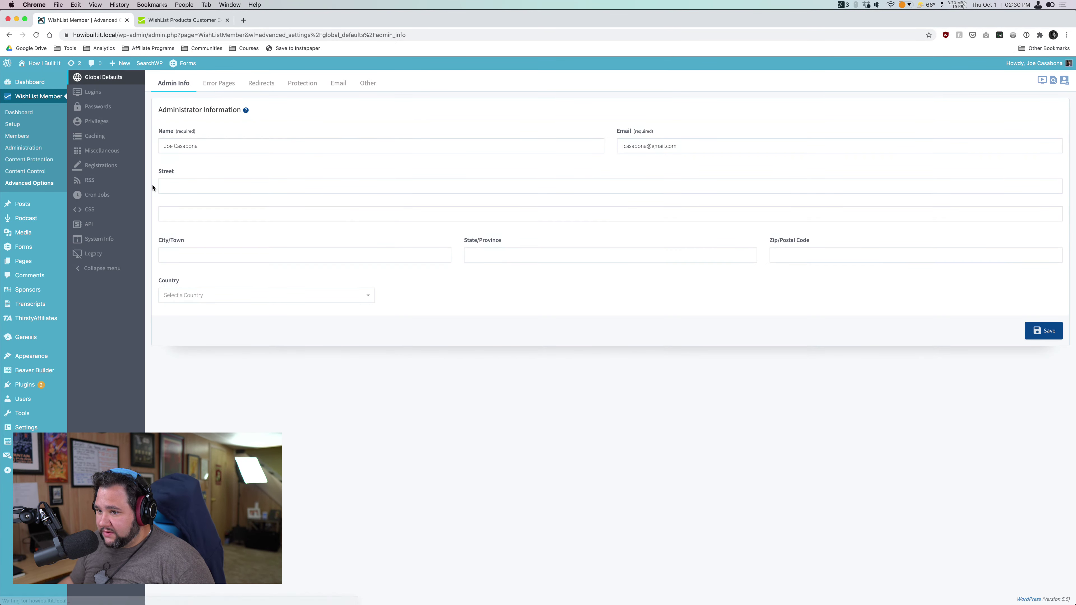
# - Review the Error Pages settings and the Non-Members error page configuration, closing the dialog without changes
pyautogui.click(229, 87)
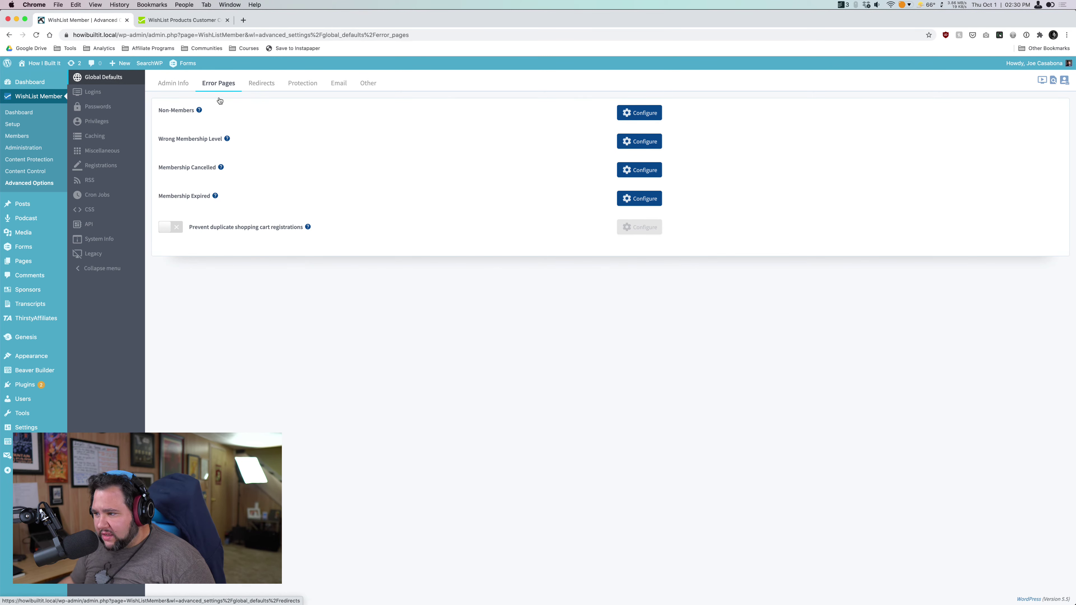
pyautogui.moveTo(199, 111)
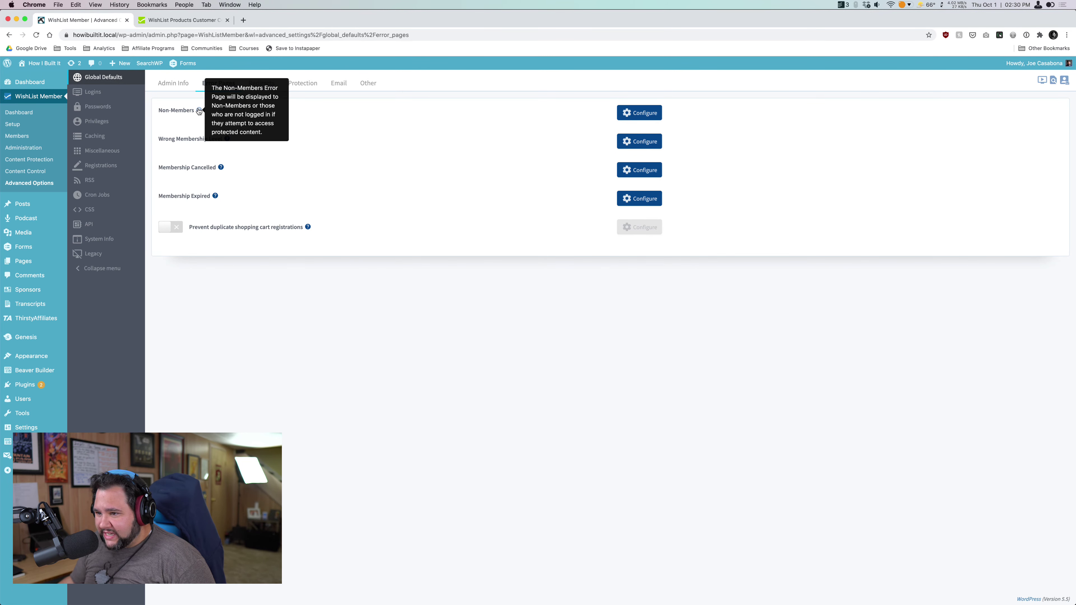
pyautogui.click(639, 112)
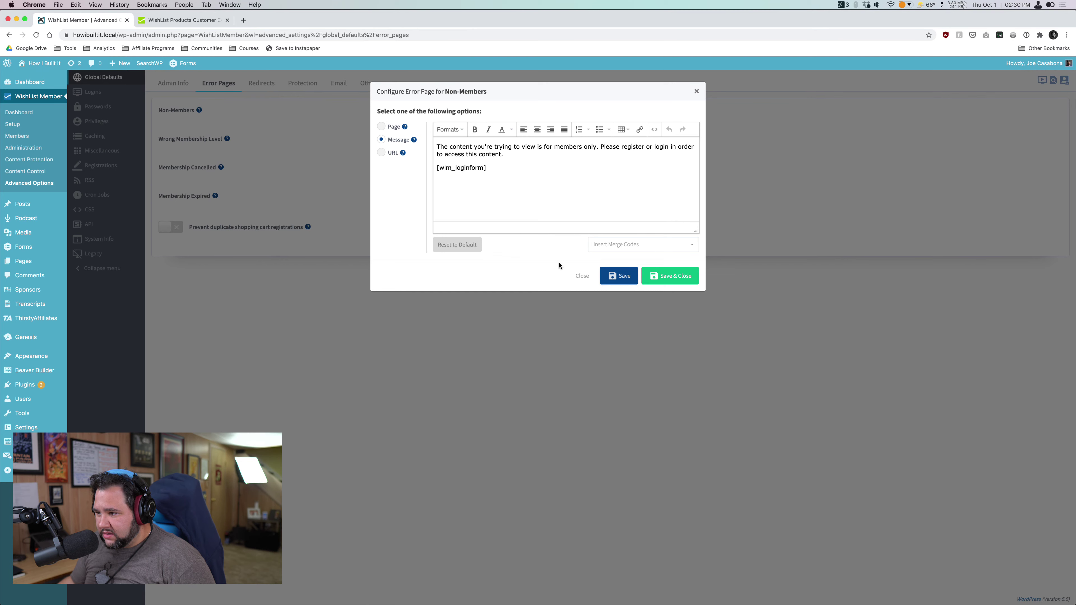
pyautogui.click(603, 281)
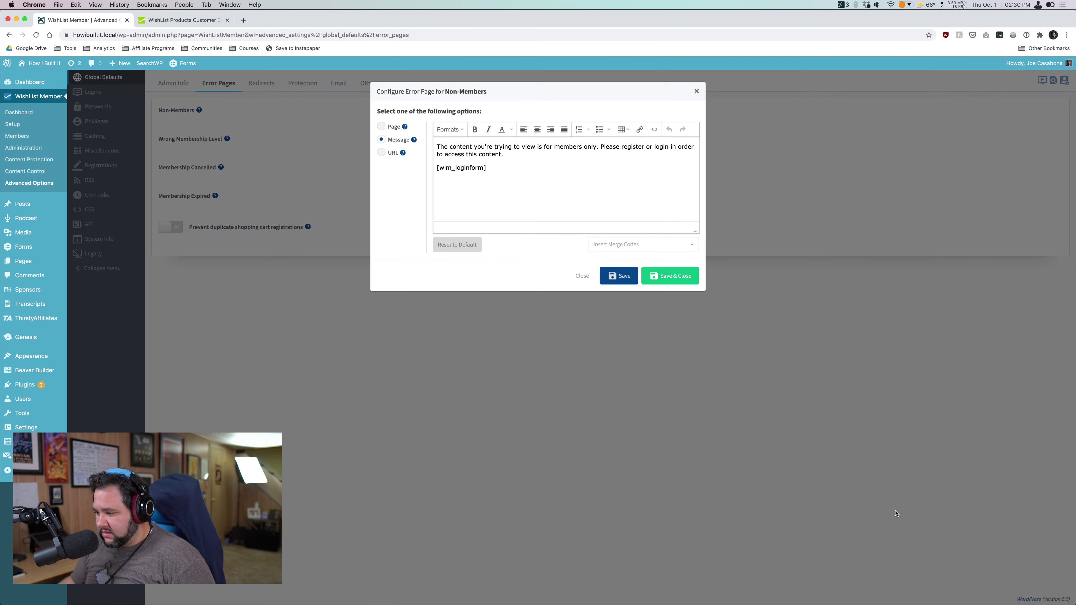
pyautogui.click(696, 93)
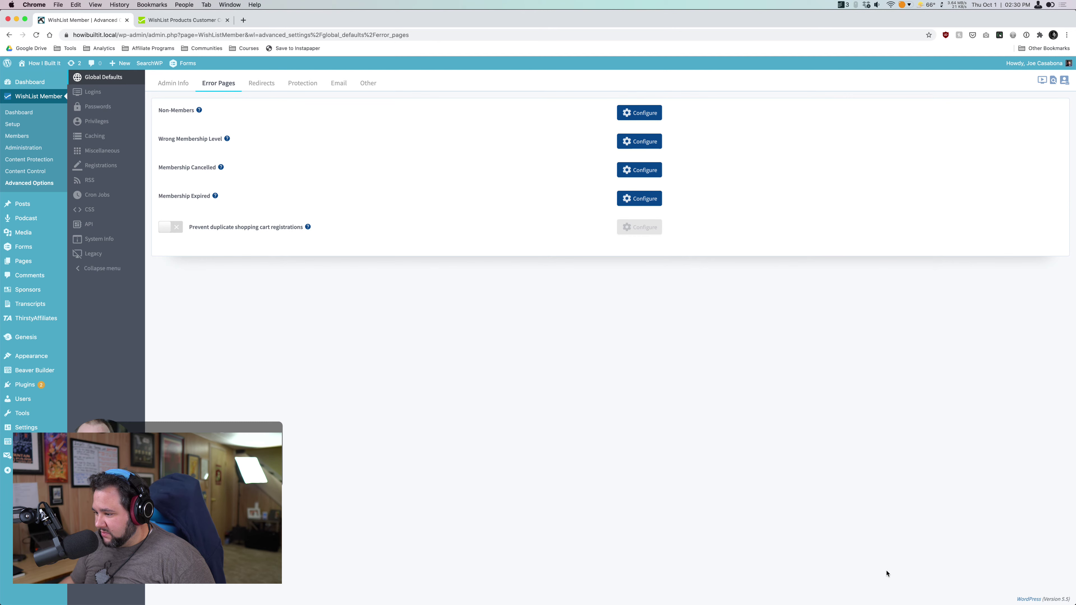
# - Deactivate the WishList Member plugin from the site's installed plugins list
pyautogui.press('super+Tab')
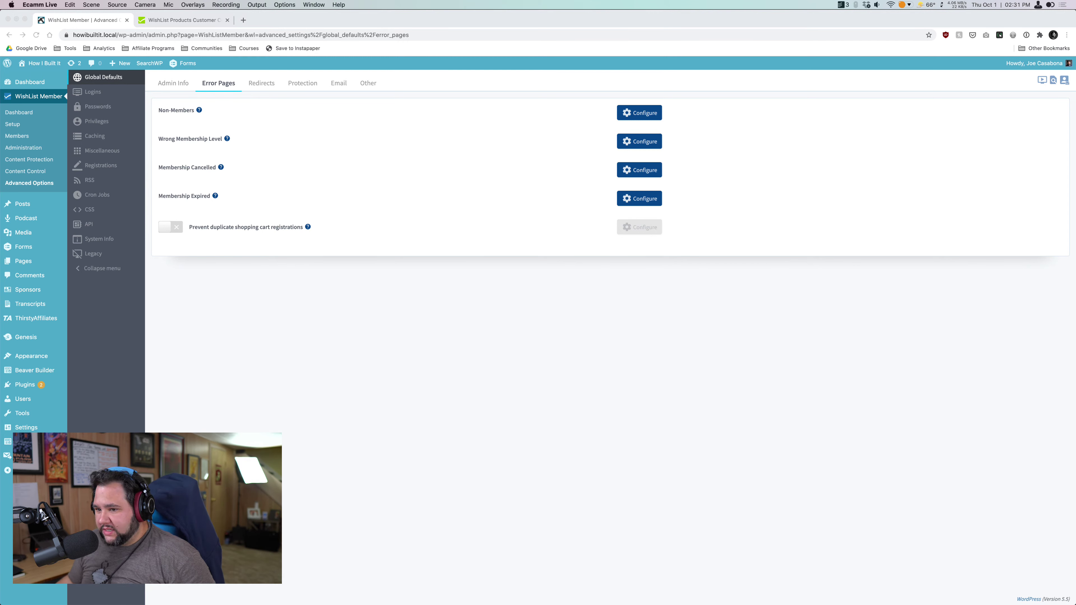
pyautogui.click(41, 384)
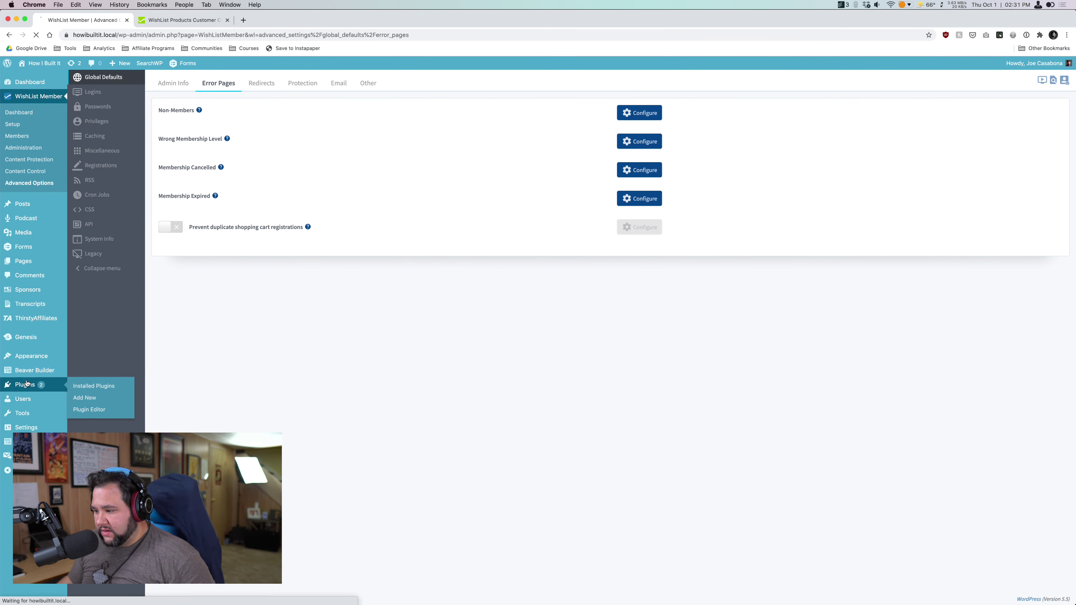
pyautogui.scroll(-10, 228, 381)
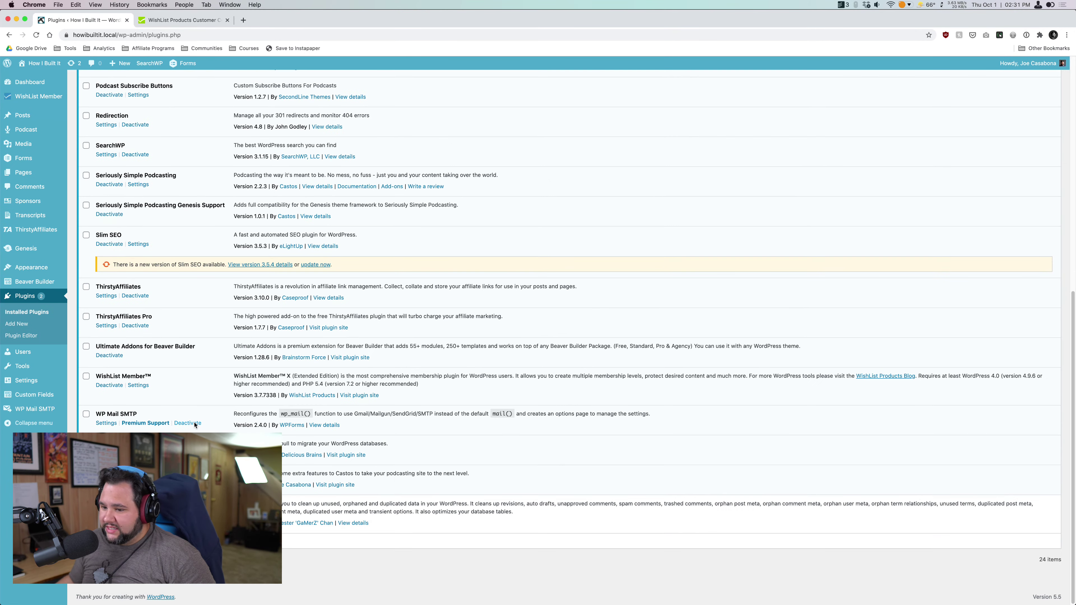
pyautogui.click(110, 385)
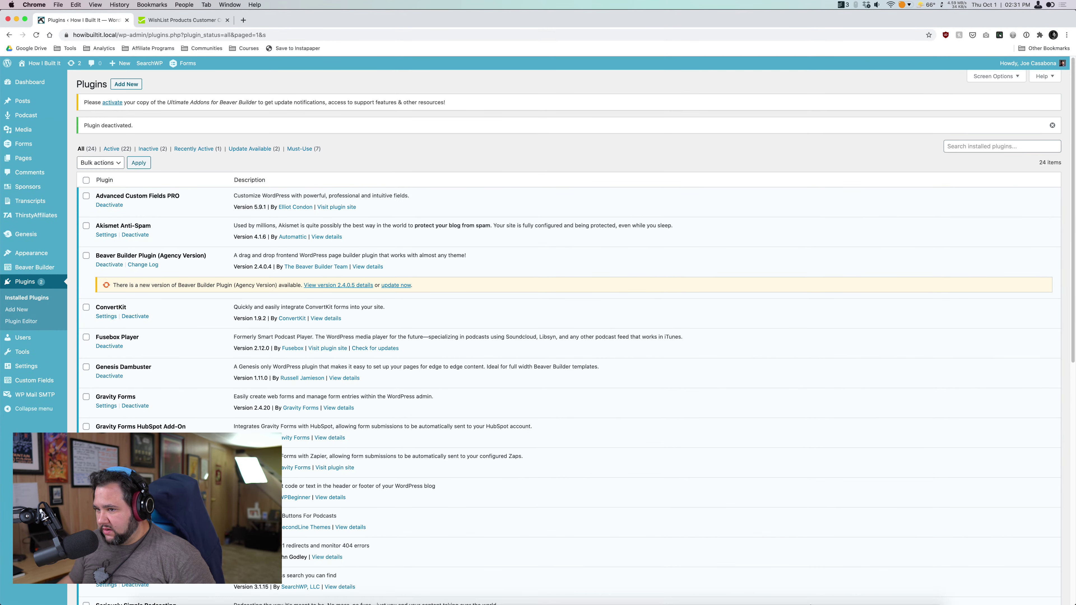
# - In the incognito window, return to the podcast's homepage and open the "4 Ways to Monetize Your Podcast" episode
pyautogui.click(891, 587)
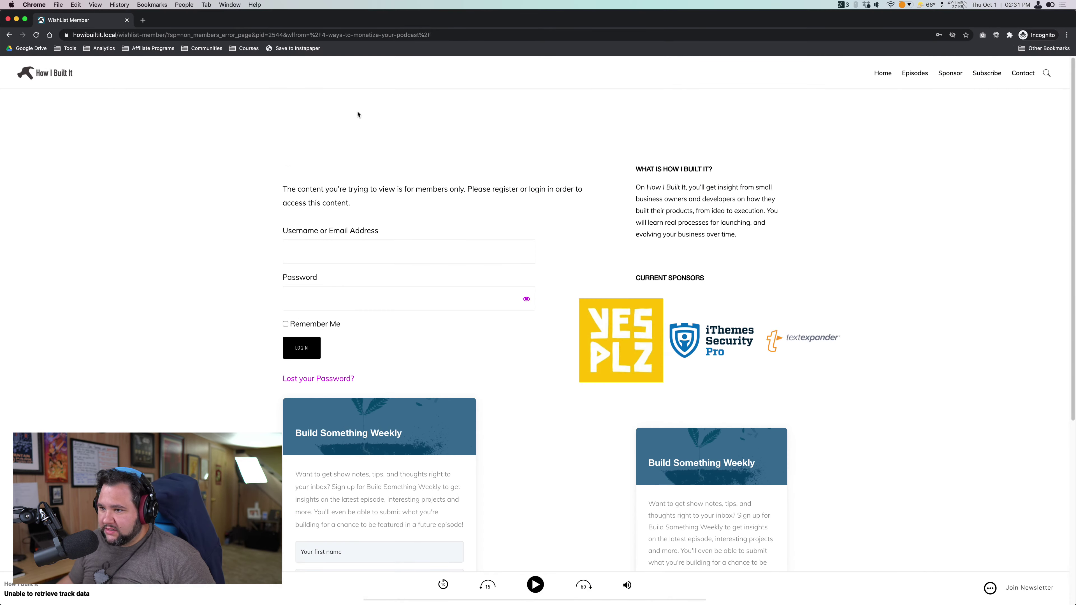
pyautogui.moveTo(119, 35); pyautogui.dragTo(438, 37)
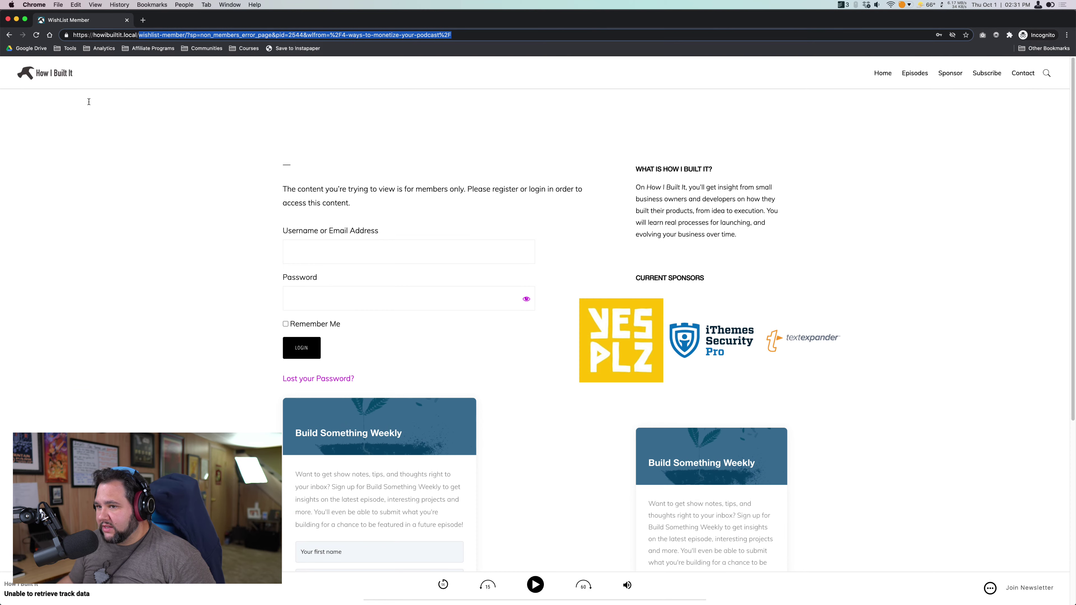
pyautogui.click(57, 72)
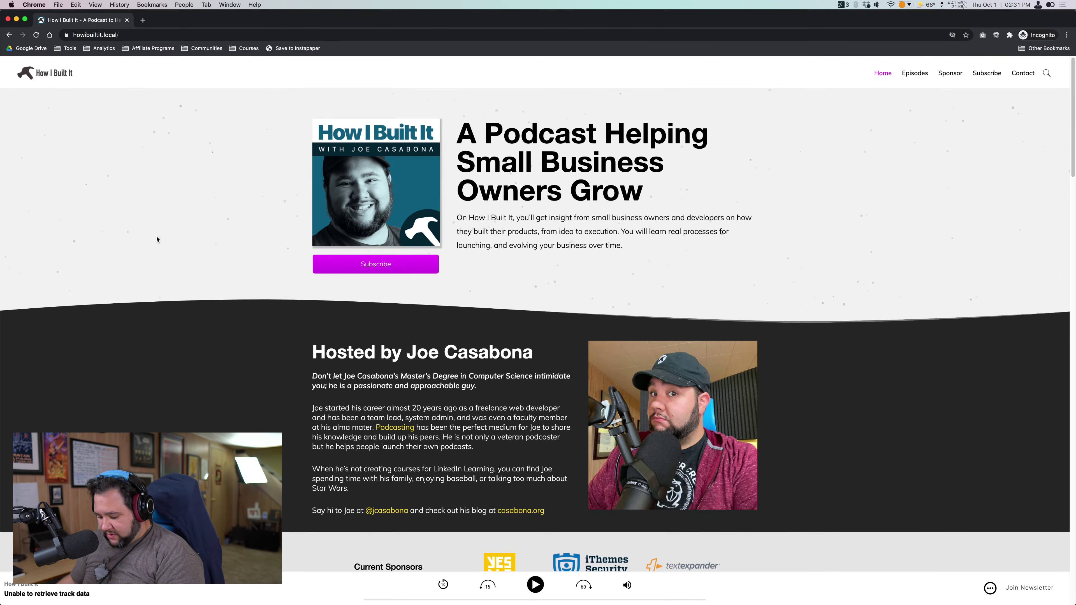
pyautogui.scroll(-10, 186, 286)
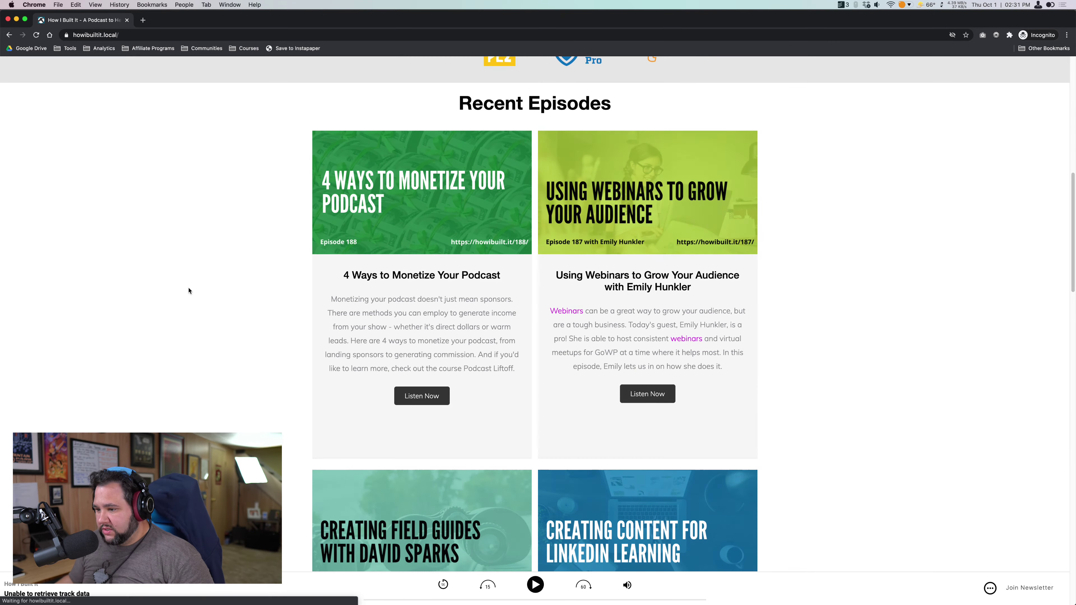
pyautogui.click(419, 395)
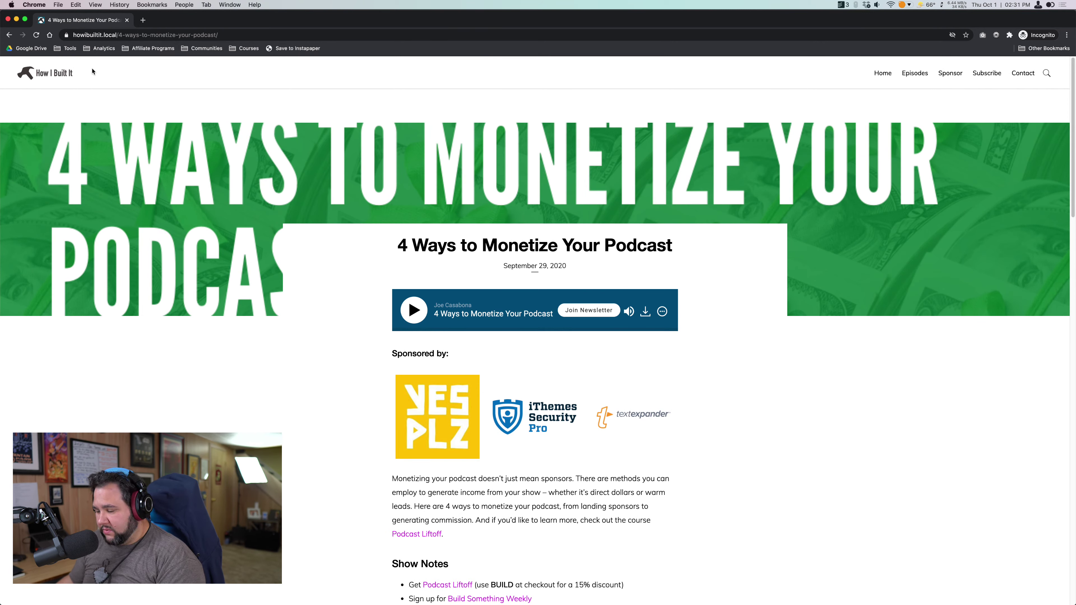
# - Reactivate the WishList Member plugin and reload the "4 Ways to Monetize Your Podcast" episode in the incognito window to check its protection
pyautogui.click(16, 20)
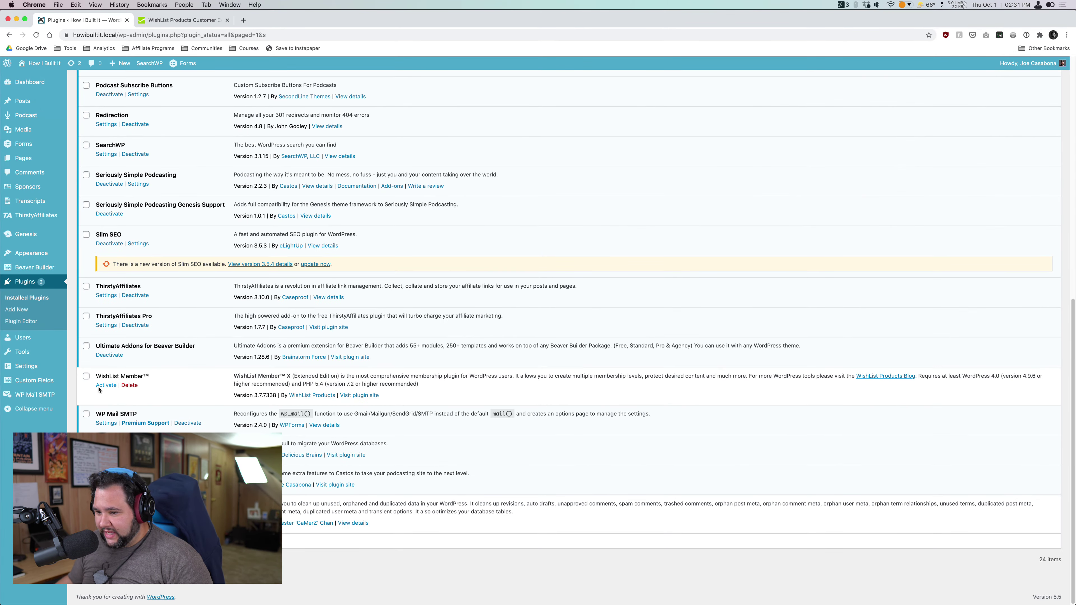
pyautogui.click(100, 386)
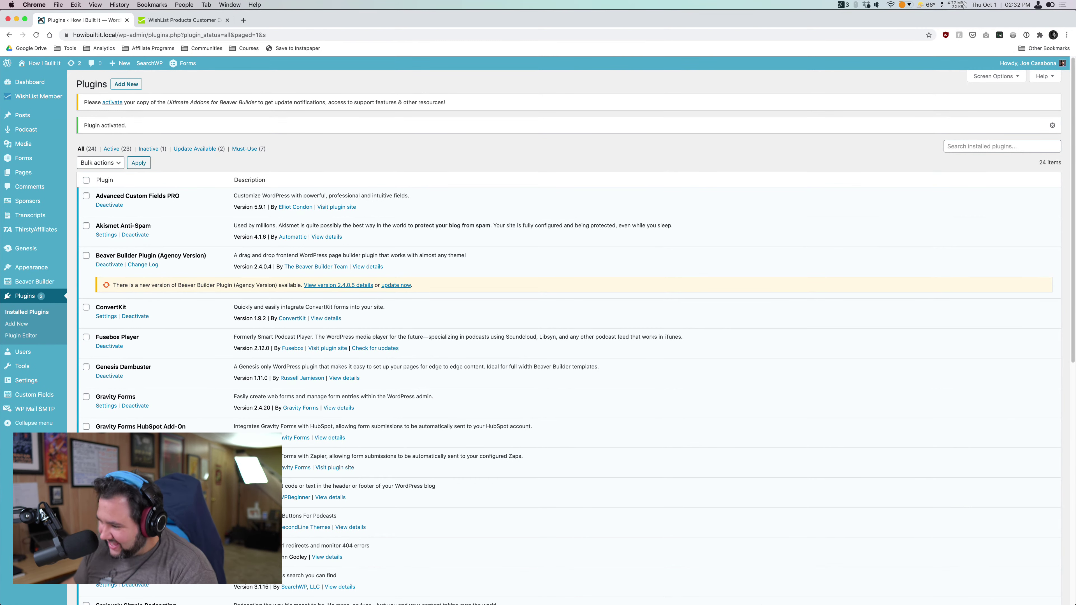
pyautogui.moveTo(837, 603)
pyautogui.click(894, 584)
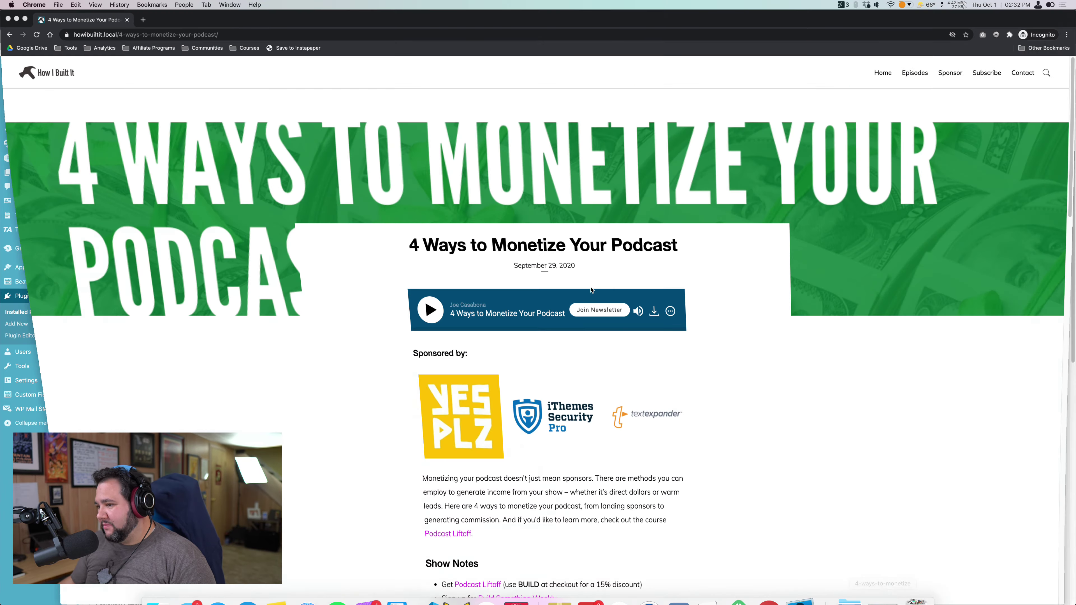
pyautogui.press('super+r')
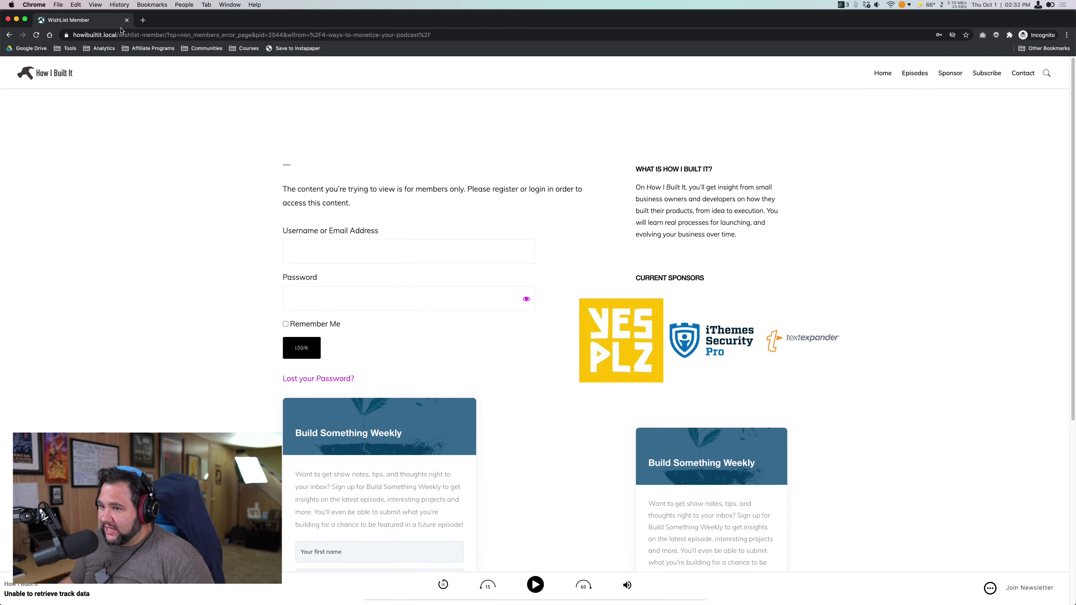
pyautogui.moveTo(122, 34); pyautogui.dragTo(184, 35)
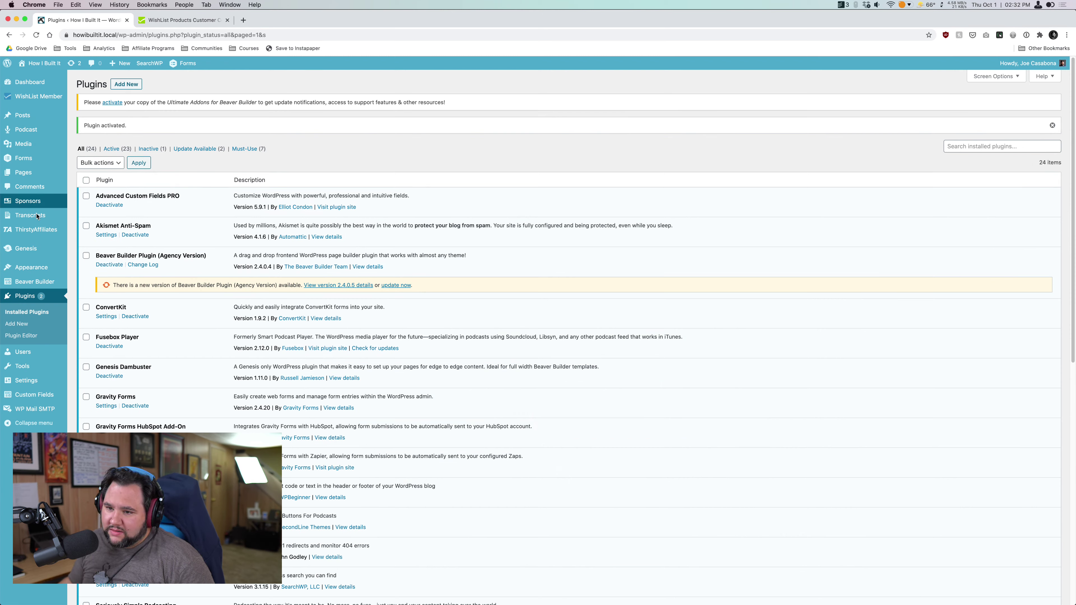
# - View WishList Member's Content Control settings, collapse the section sidebar, and view the Members list
pyautogui.moveTo(47, 97)
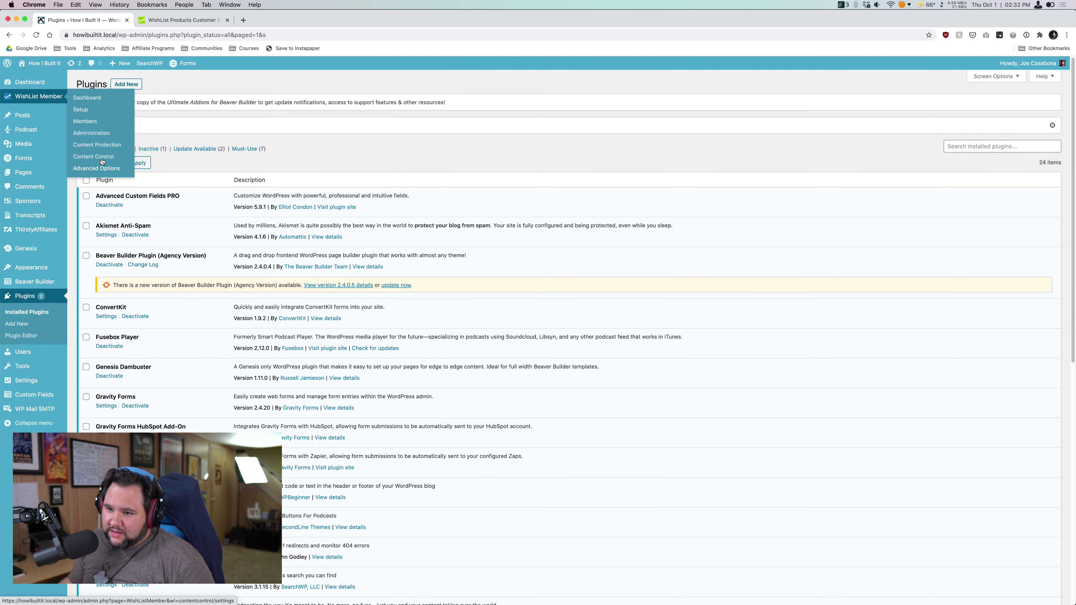
pyautogui.click(100, 168)
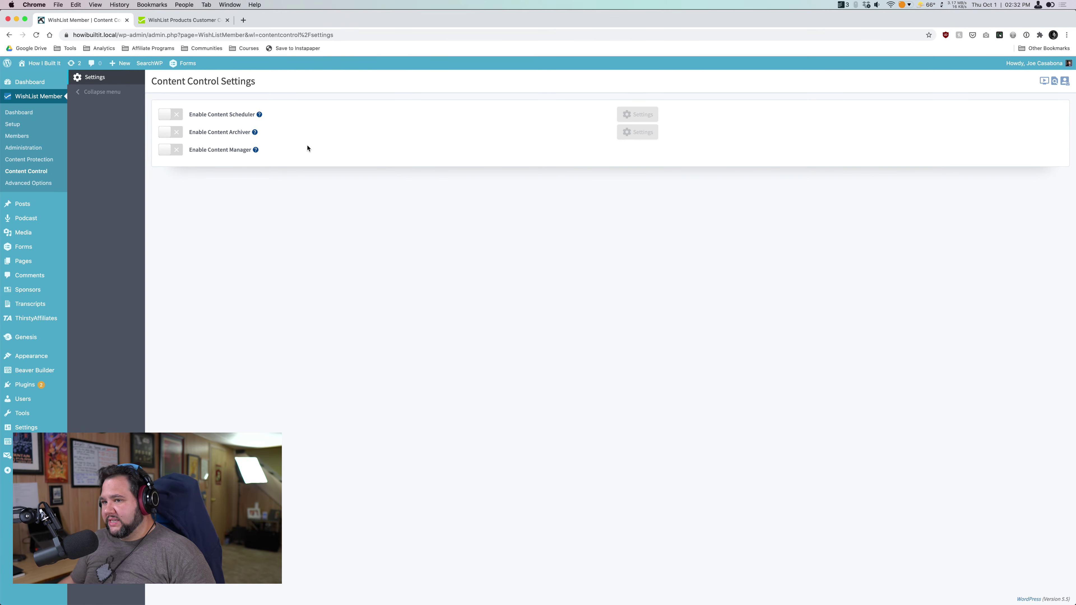
pyautogui.click(98, 94)
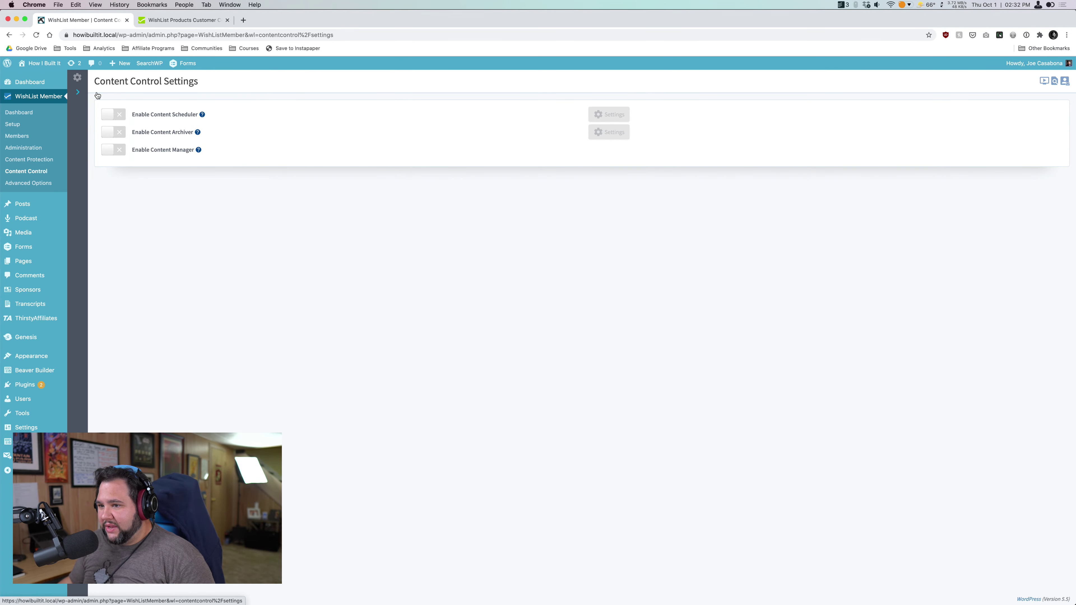
pyautogui.click(30, 136)
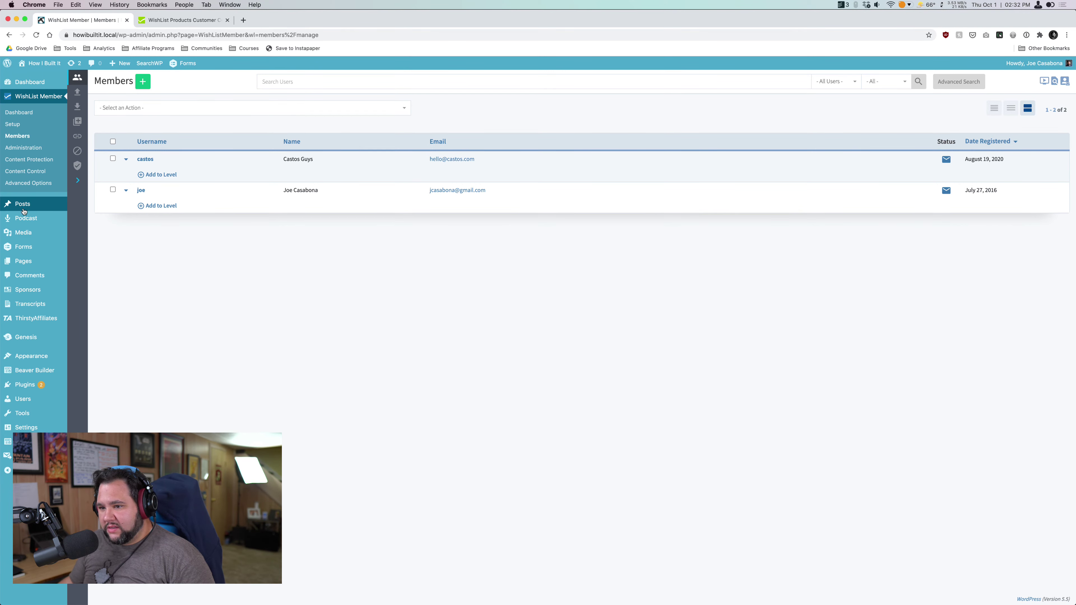
# - Open the "4 Ways to Monetize Your Podcast" post for editing and locate its WishList Member settings
pyautogui.click(86, 215)
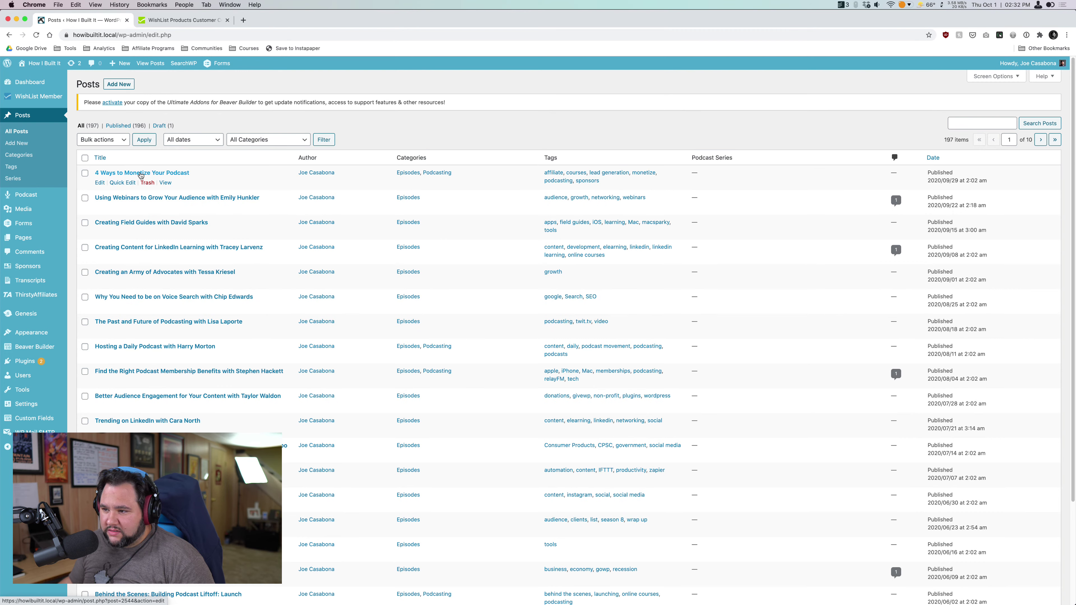
pyautogui.click(164, 175)
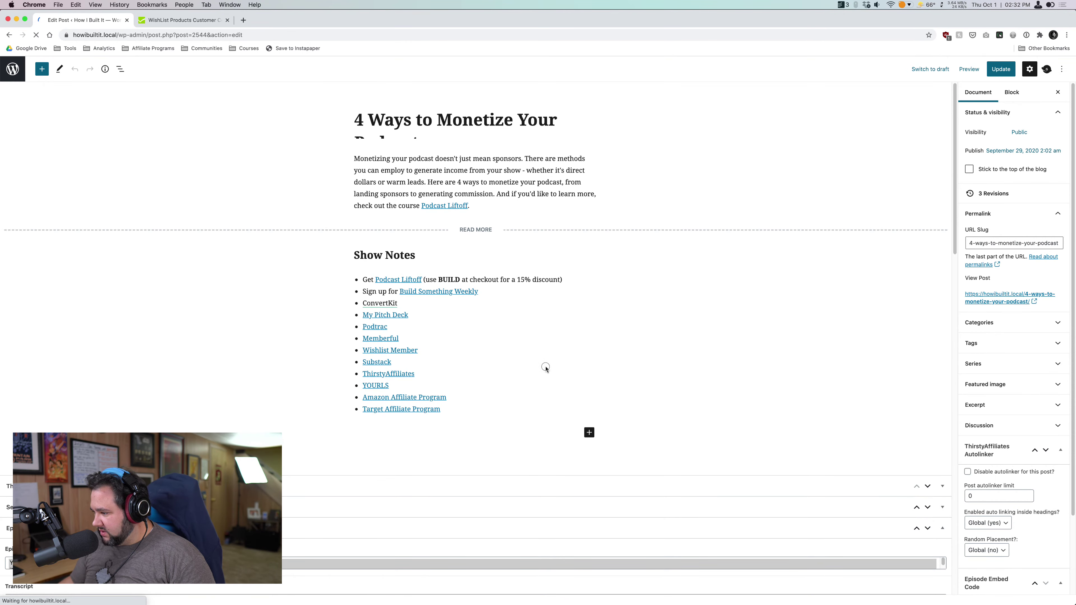
pyautogui.scroll(-6, 423, 351)
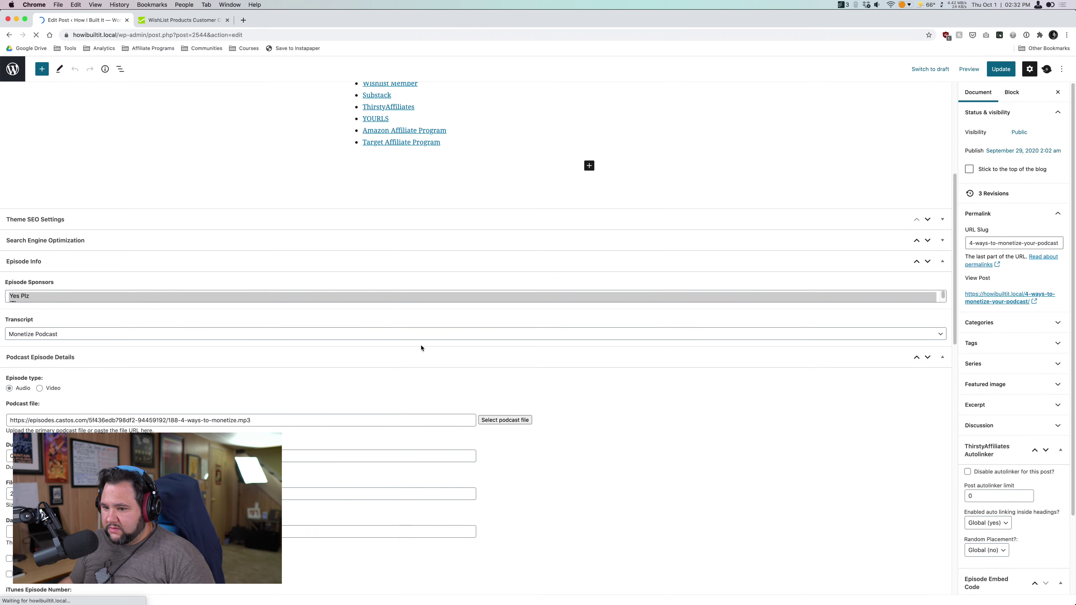
pyautogui.scroll(-4, 421, 348)
pyautogui.scroll(-4, 421, 348)
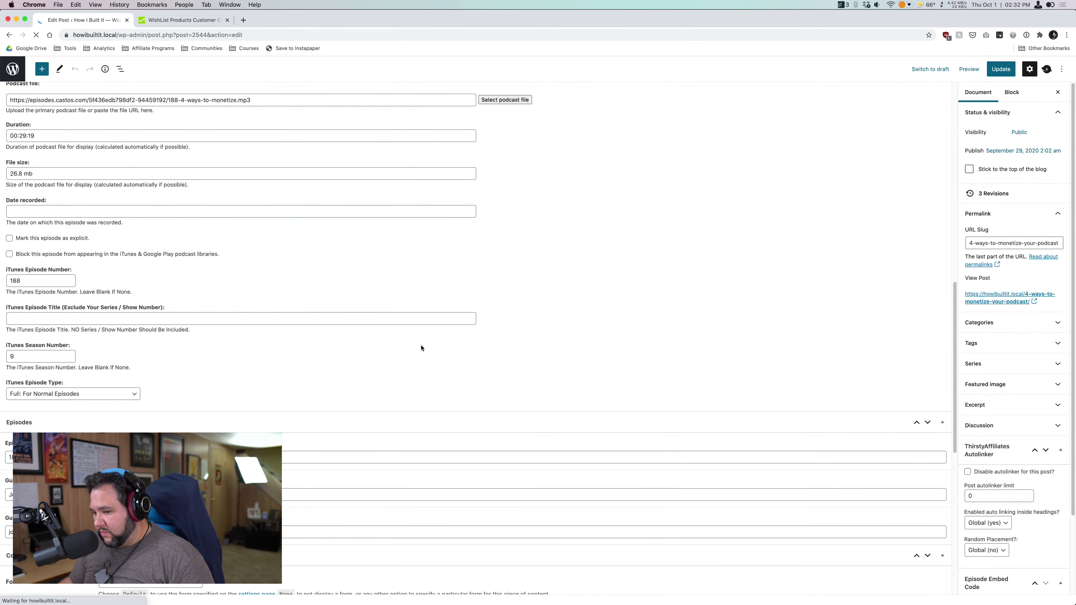
pyautogui.scroll(-10, 421, 348)
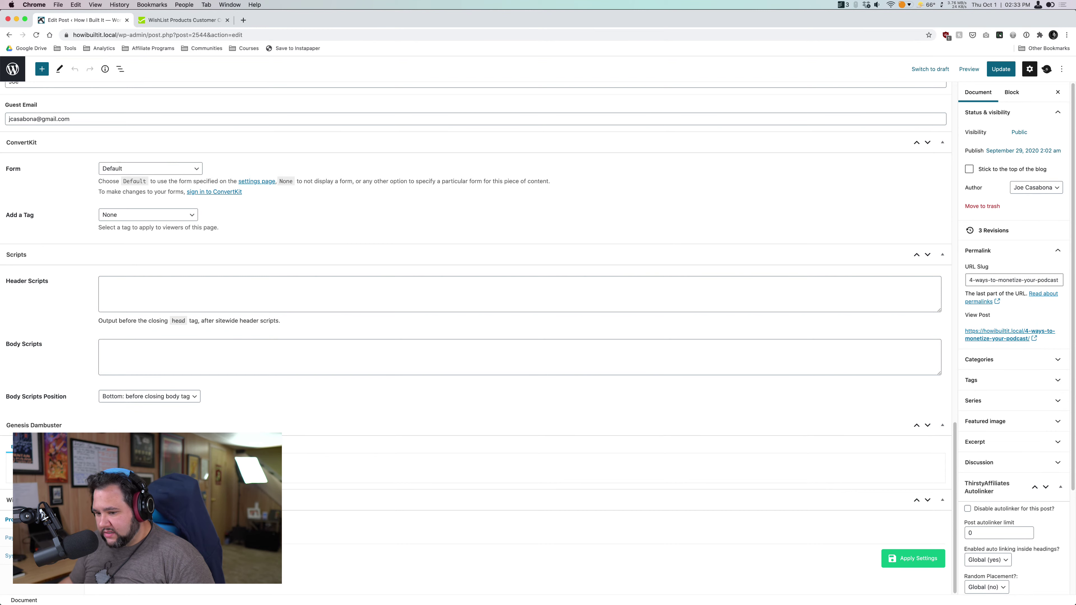
# - Review the post's WishList Member system page, Pay Per Post Access and protection settings, and look over the other fields in the editor
pyautogui.click(8, 555)
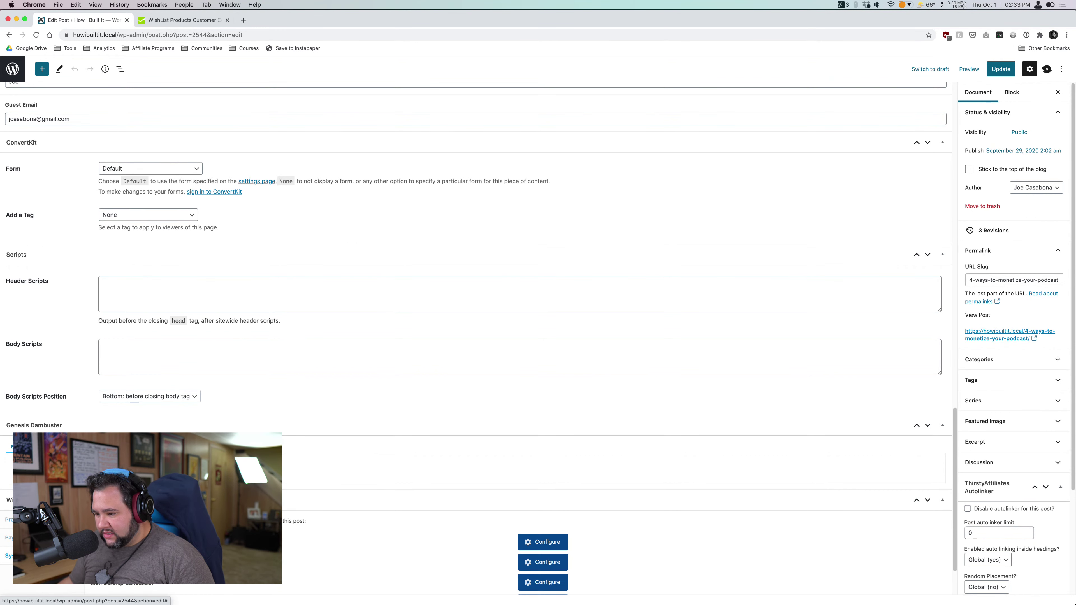
pyautogui.scroll(-3, 474, 339)
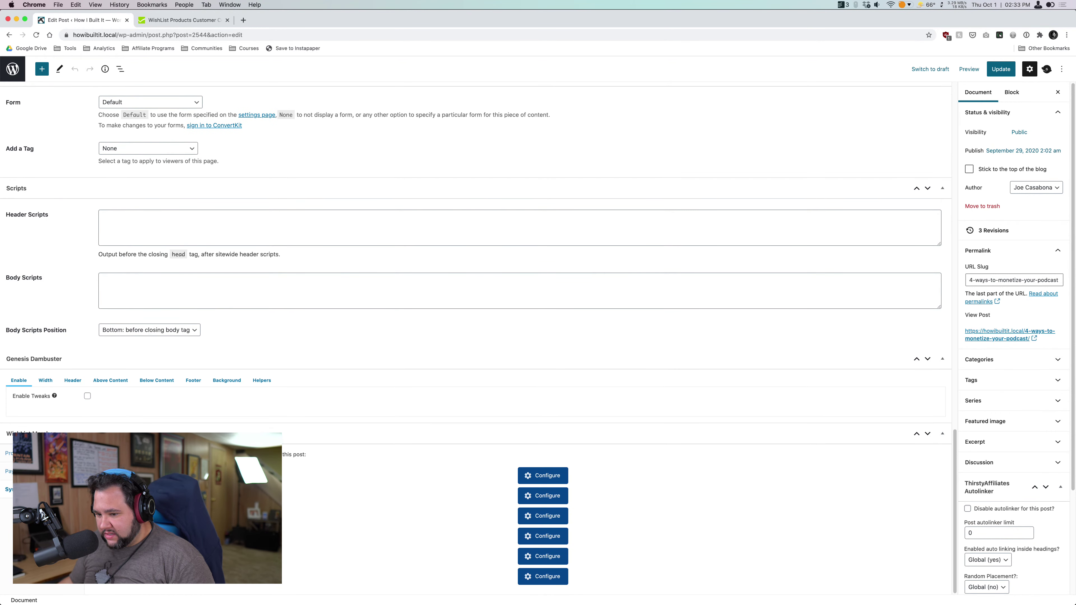
pyautogui.click(8, 471)
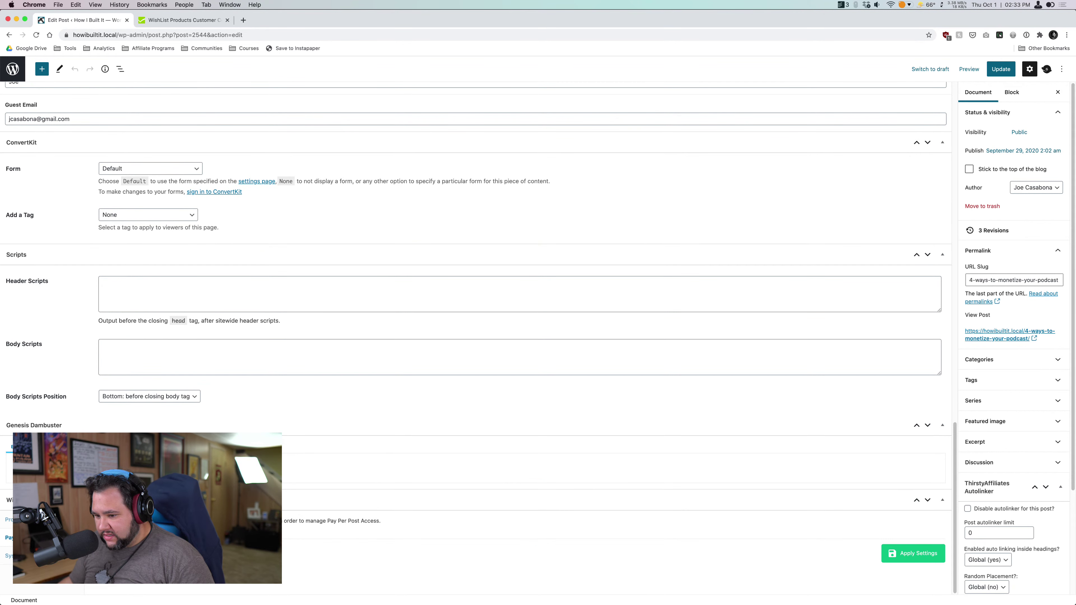
pyautogui.click(9, 519)
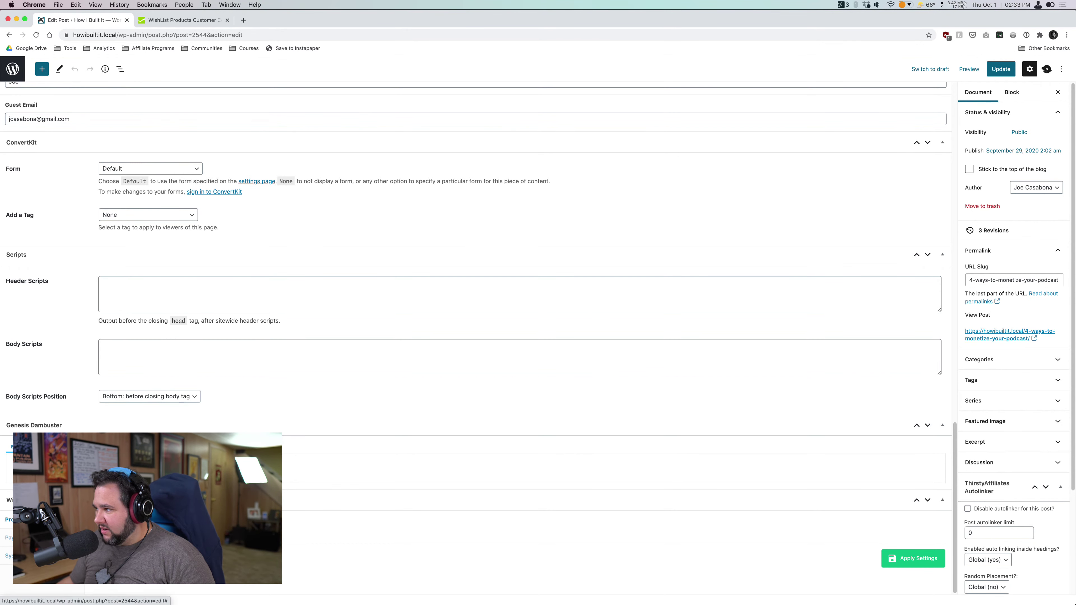
pyautogui.scroll(3, 474, 339)
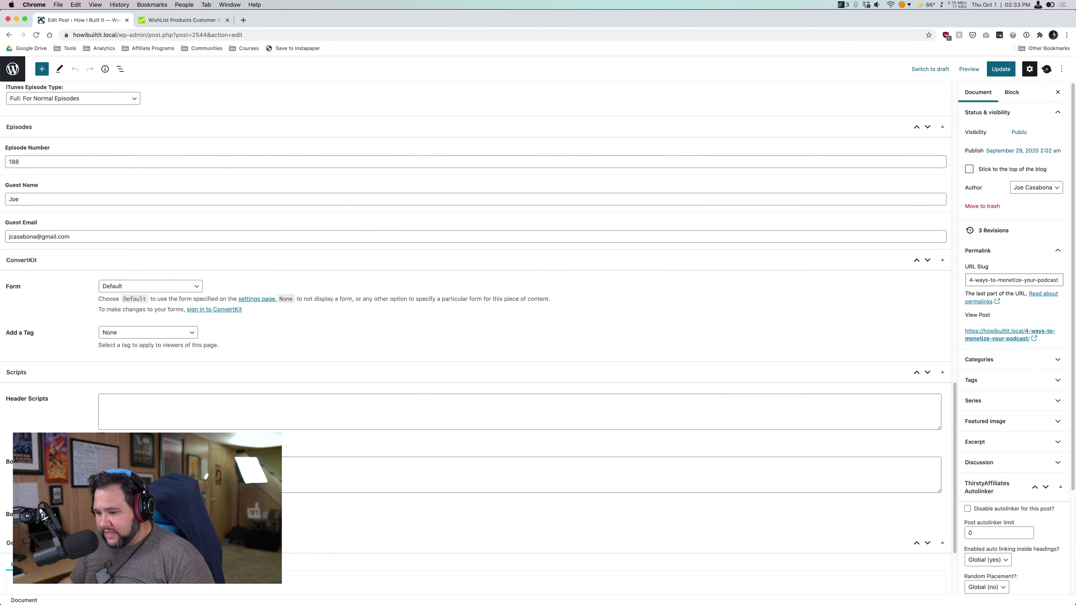
pyautogui.scroll(-3, 474, 339)
pyautogui.scroll(2, 474, 339)
pyautogui.scroll(15, 474, 296)
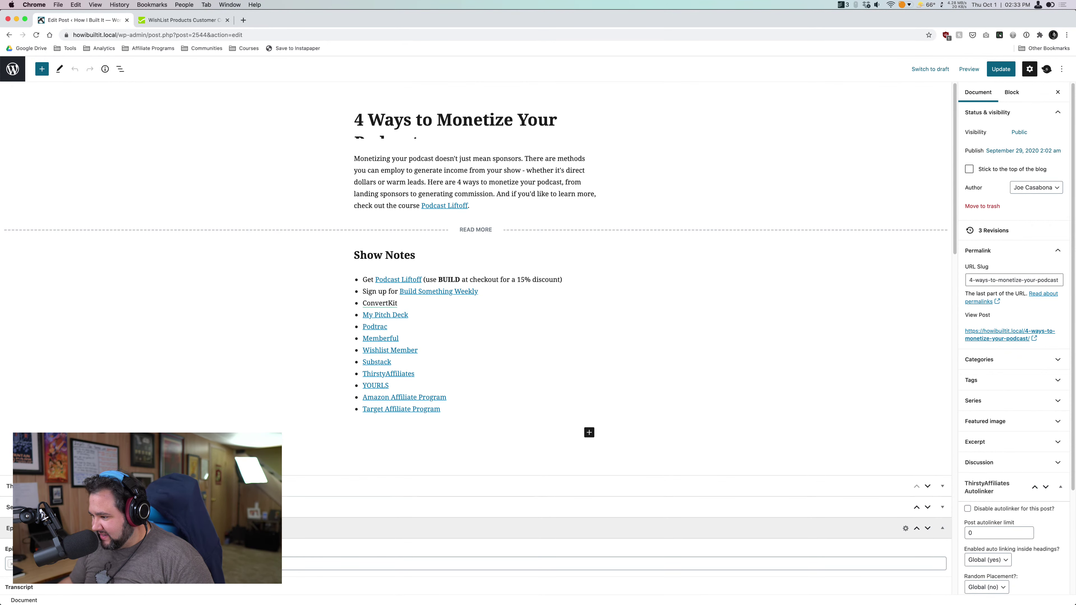
pyautogui.scroll(-10, 159, 354)
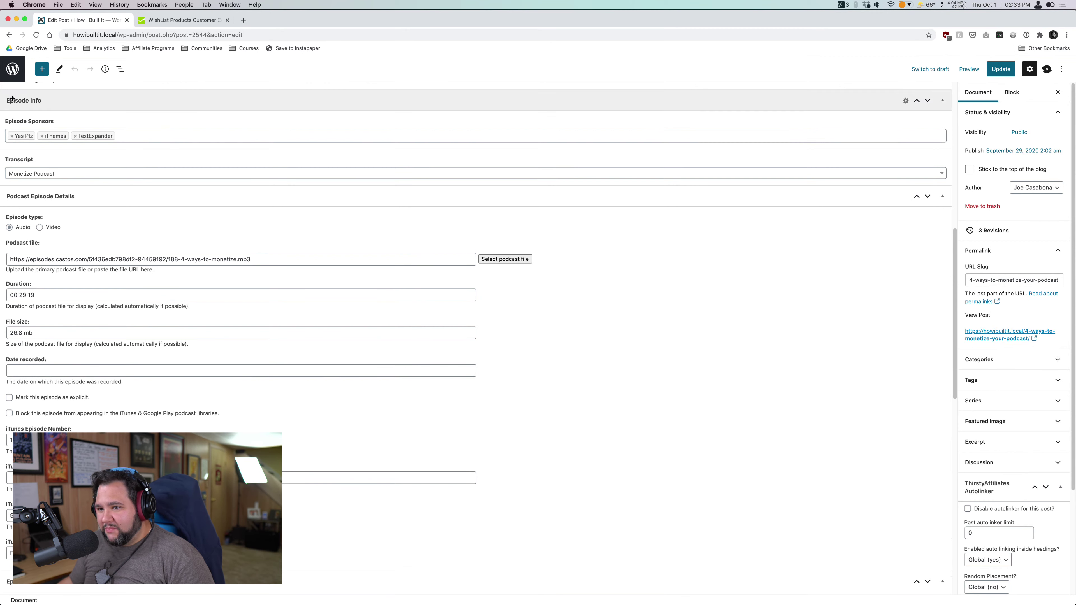
# - Leave the post editor, return to the WishList Member dashboard and check for plugin updates
pyautogui.click(12, 72)
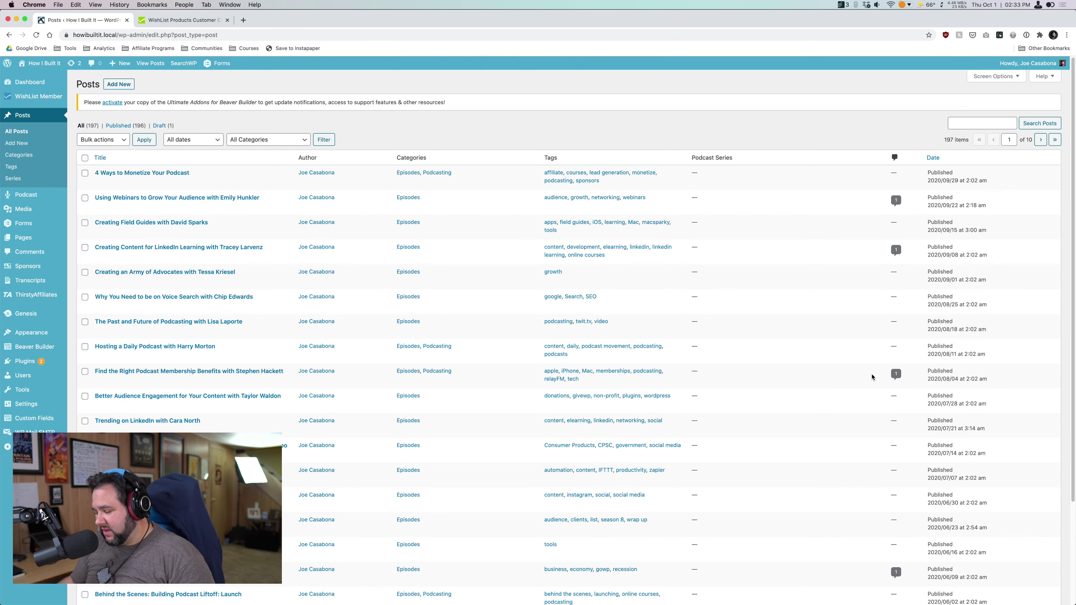
pyautogui.click(31, 407)
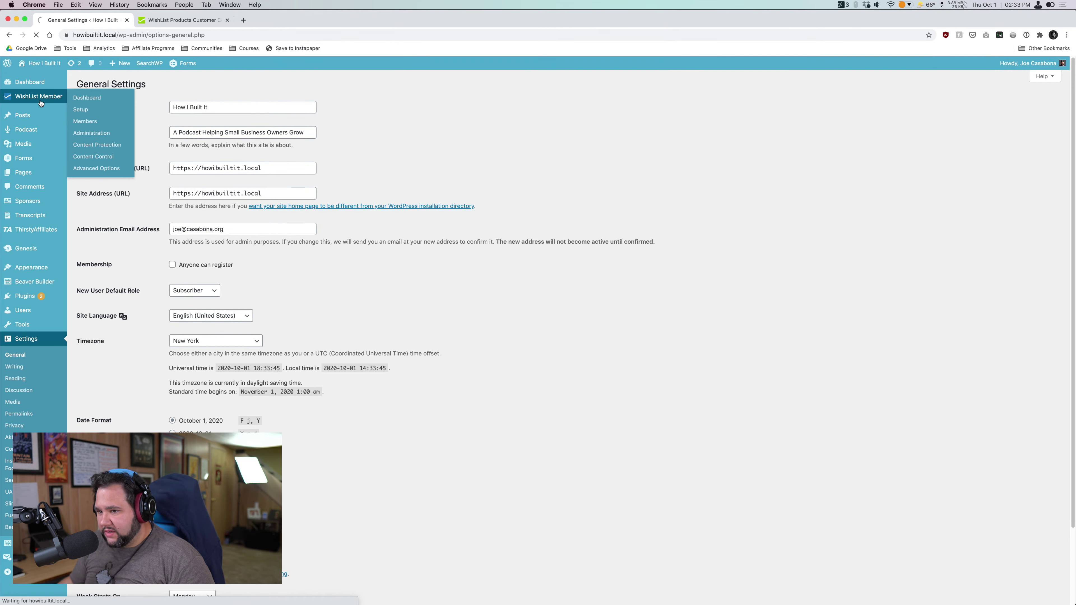
pyautogui.click(79, 105)
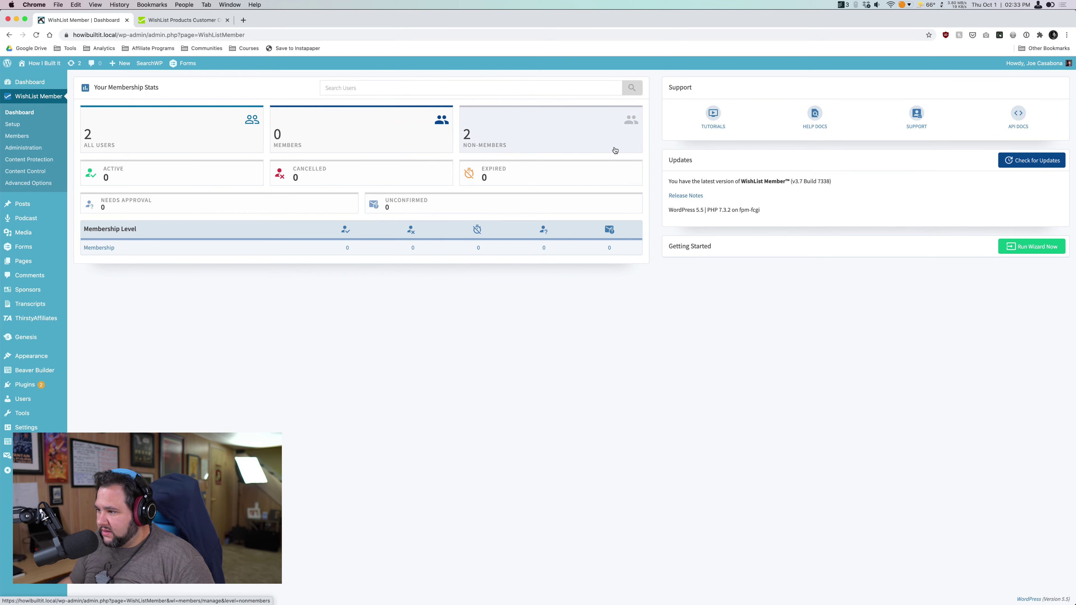
pyautogui.click(1018, 161)
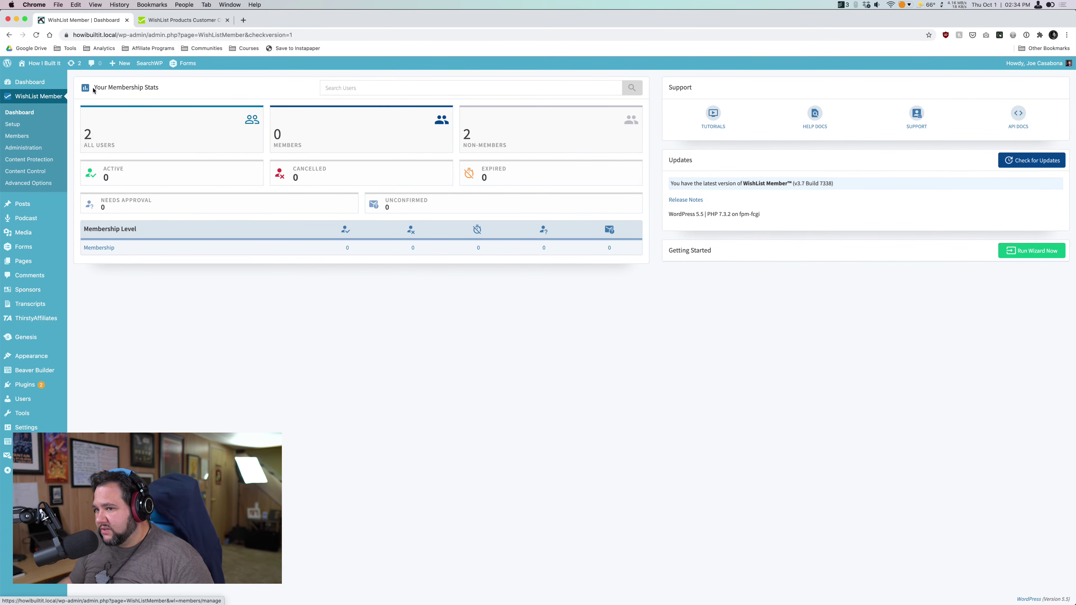
# - Tour WishList Member's Setup pages for Levels, Pay Per Posts and Getting Started, plus the Members and Administration sections
pyautogui.click(16, 124)
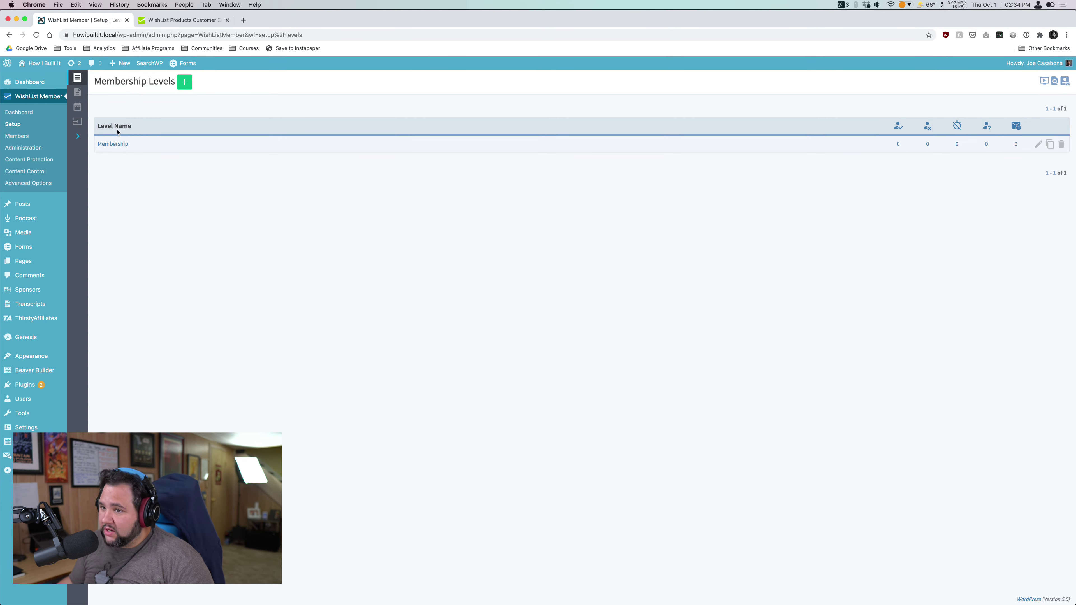
pyautogui.click(82, 96)
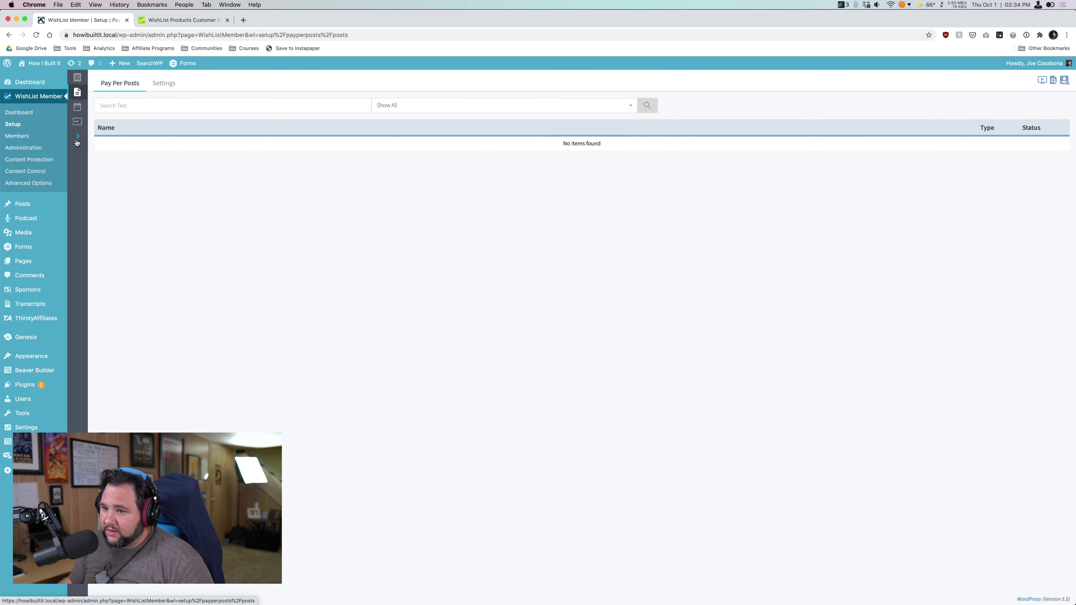
pyautogui.click(111, 77)
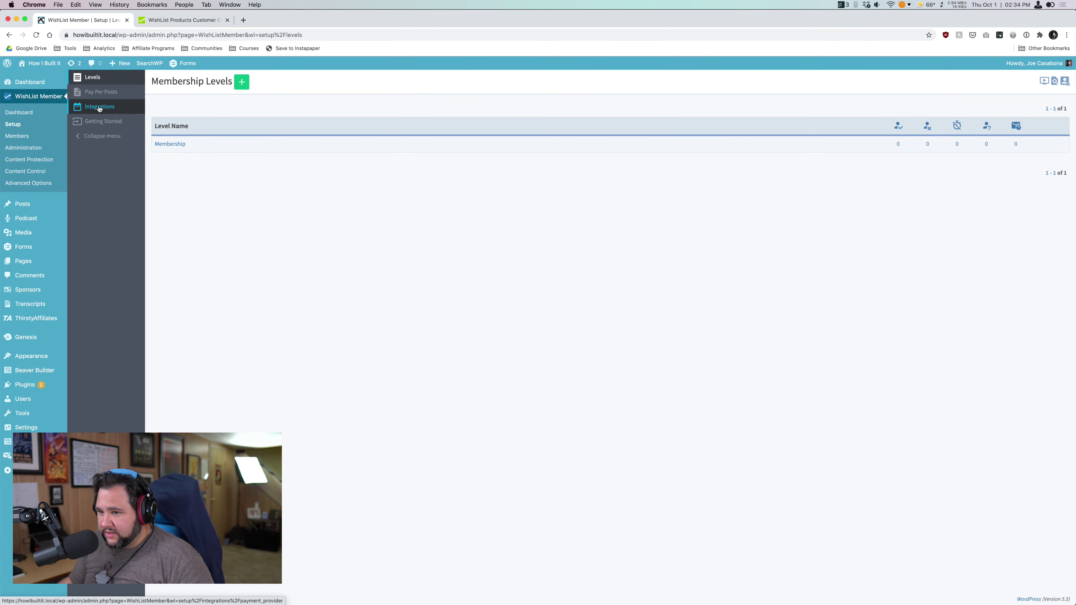
pyautogui.click(97, 121)
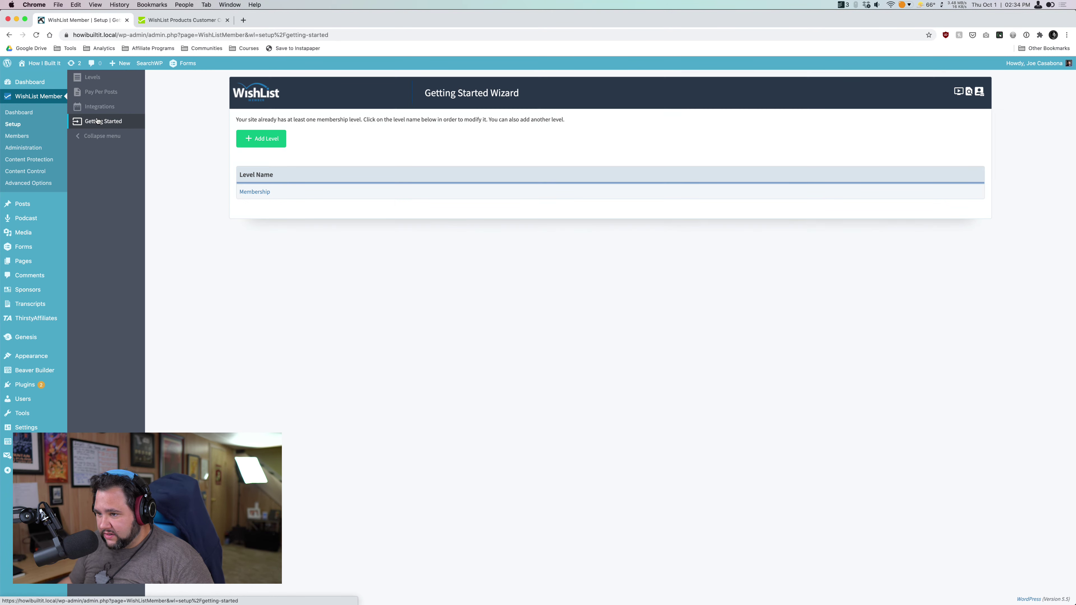
pyautogui.click(265, 191)
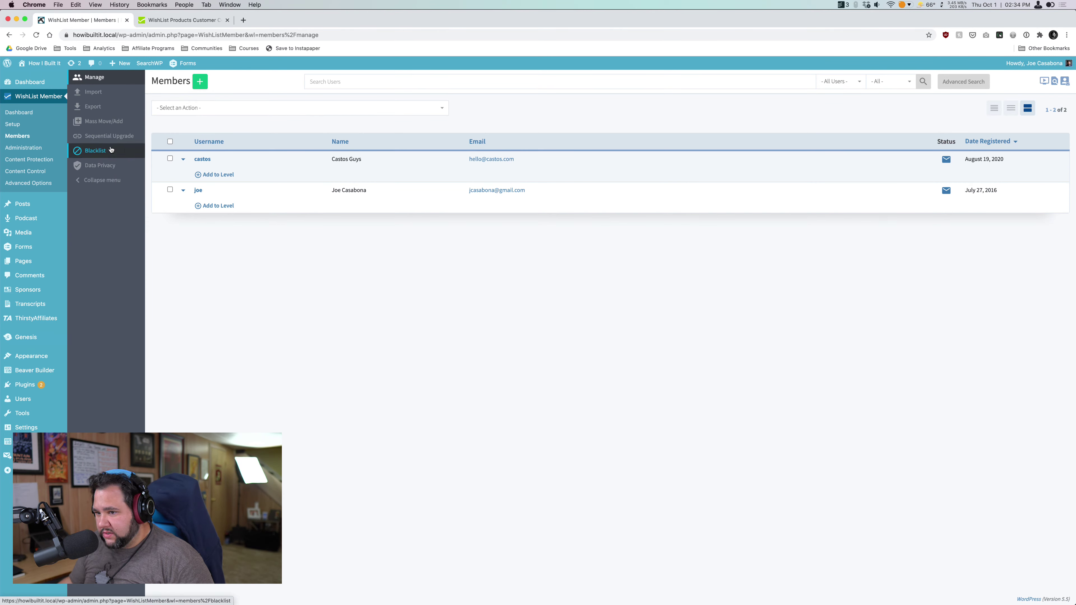
pyautogui.click(105, 166)
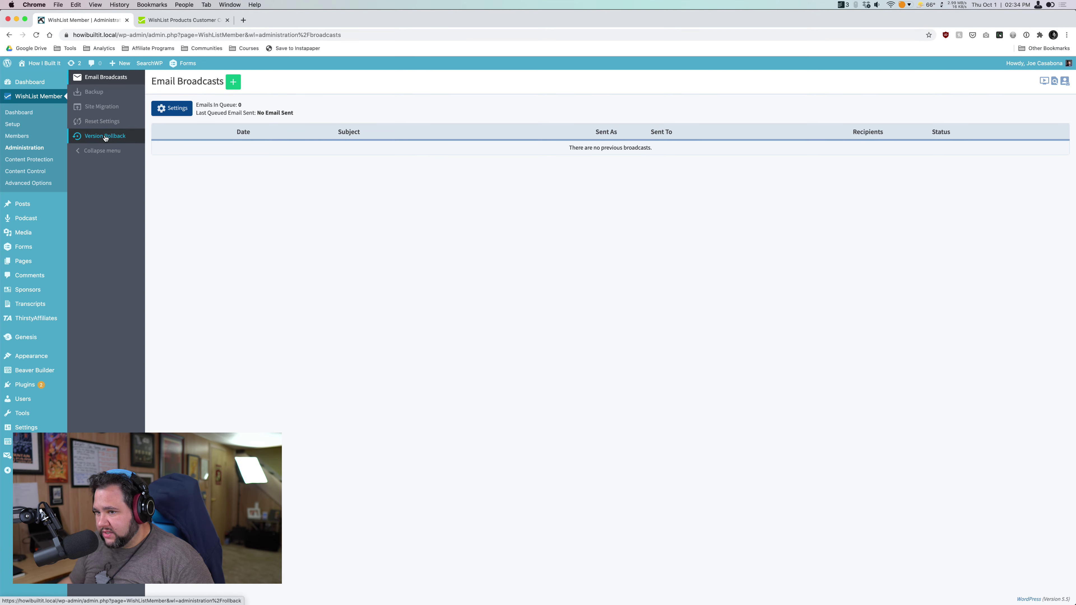
# - Review WishList Member's Content Protection lists for posts, pages and categories
pyautogui.click(46, 159)
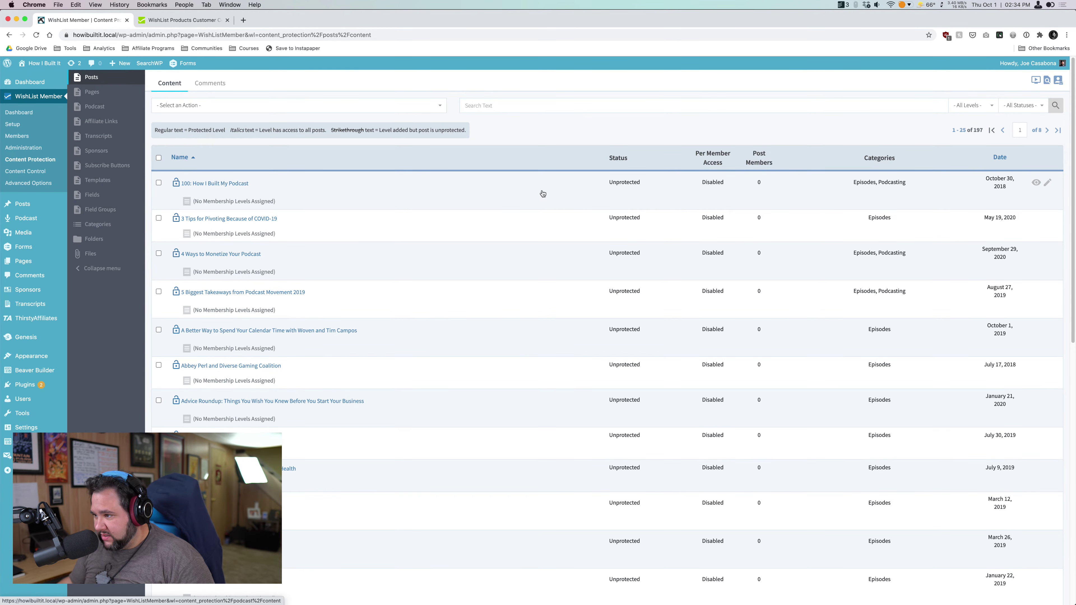
pyautogui.scroll(-10, 652, 428)
pyautogui.scroll(10, 652, 429)
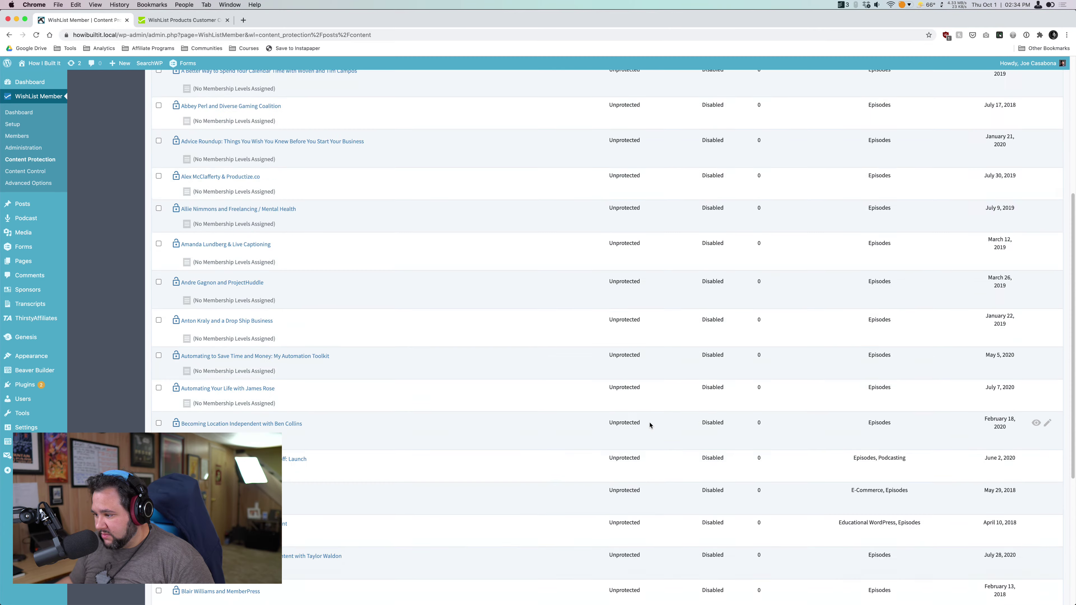
pyautogui.click(104, 93)
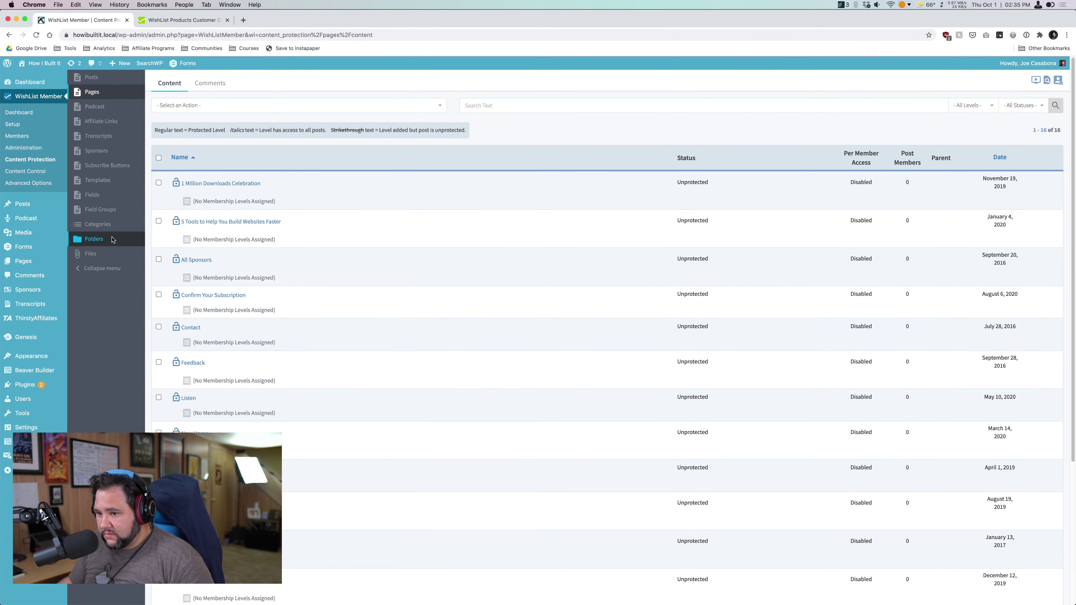
pyautogui.click(115, 224)
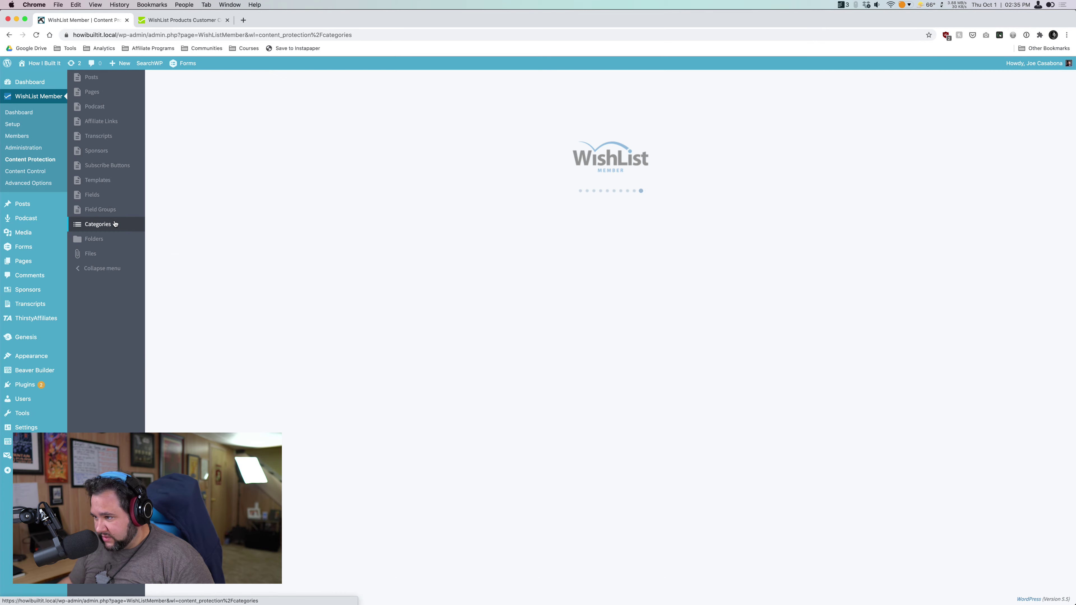
pyautogui.scroll(-3, 324, 332)
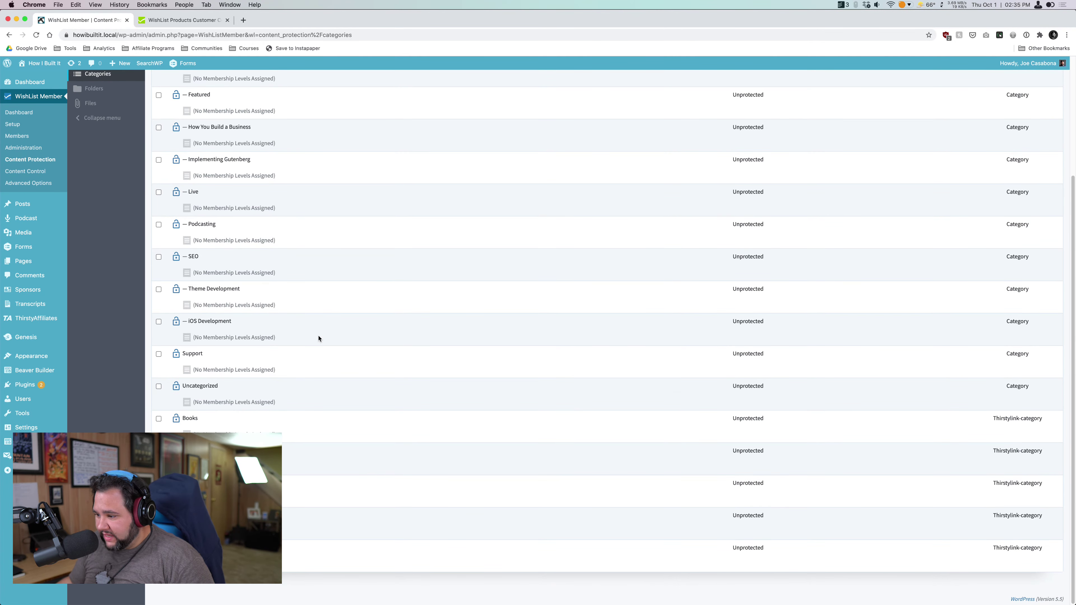
pyautogui.scroll(3, 319, 338)
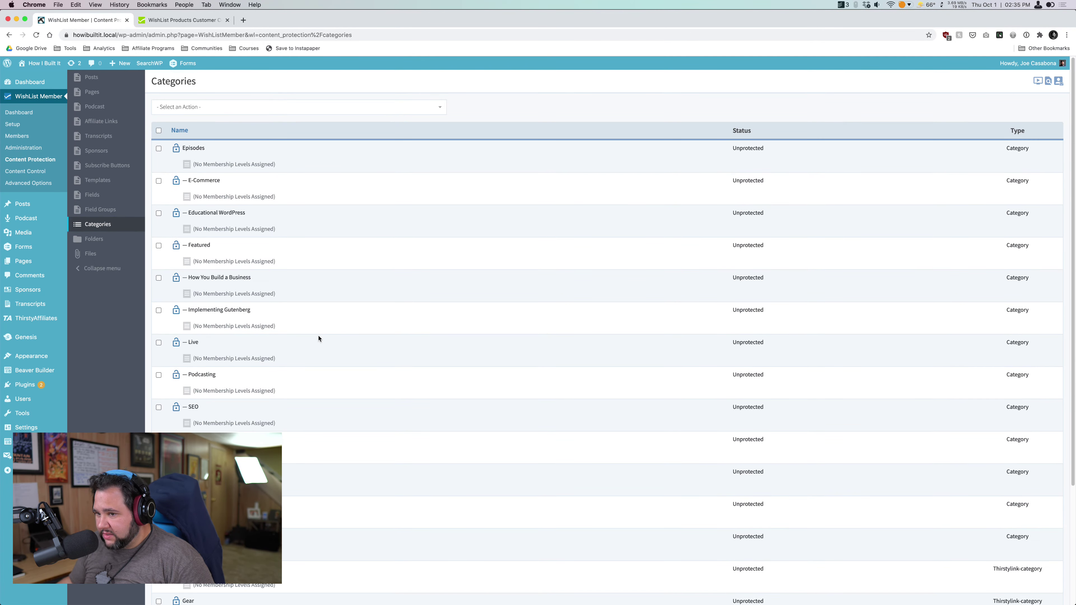
# - Read the Content Control option explanations and view the Admin Info, Error Pages and Redirects settings under Advanced Options' Global Defaults
pyautogui.click(36, 172)
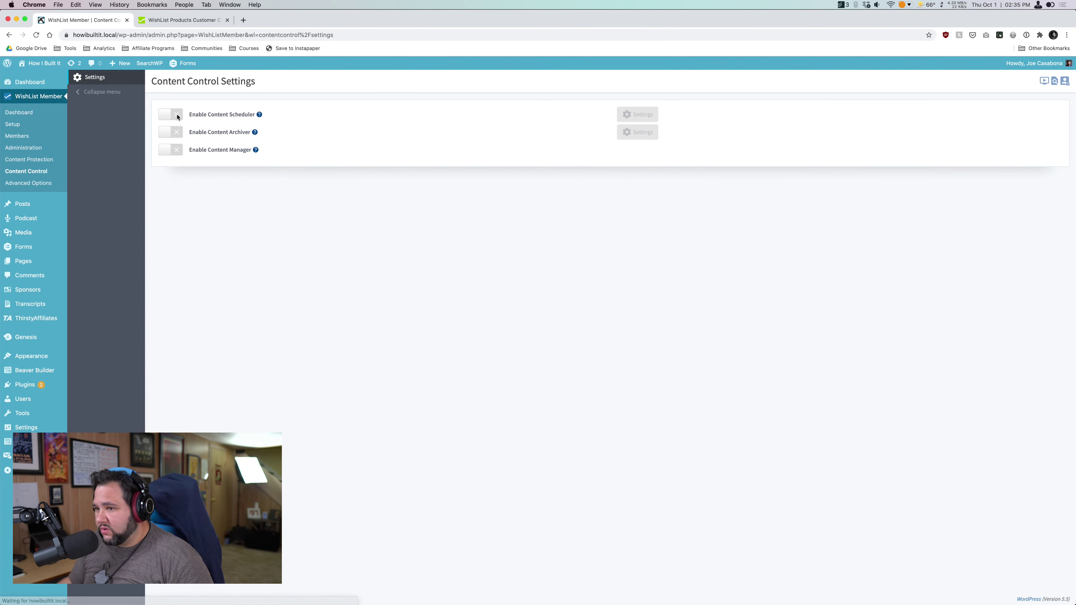
pyautogui.moveTo(259, 114)
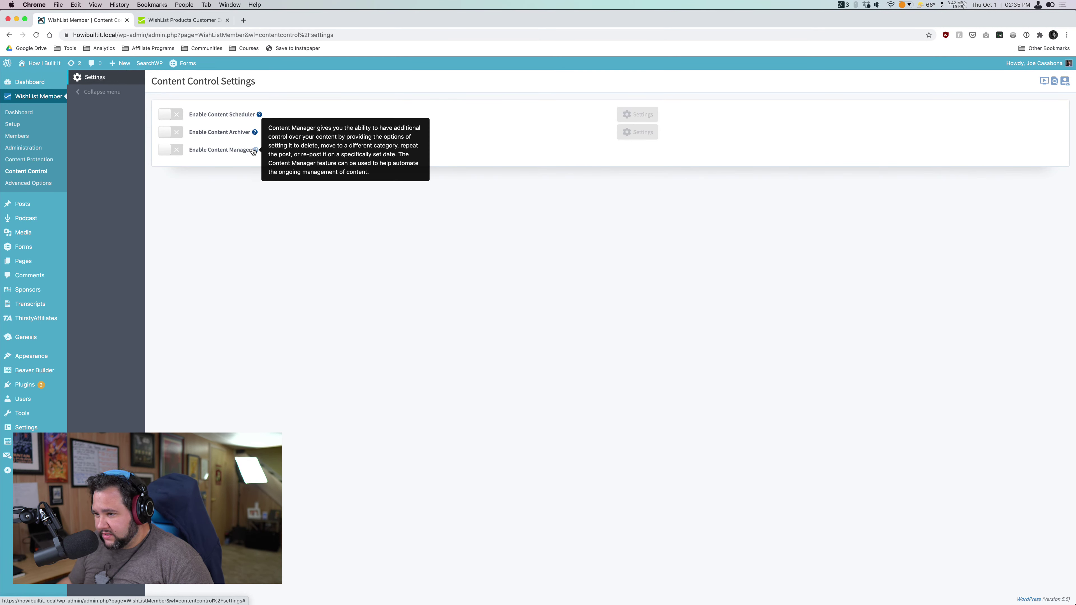
pyautogui.click(29, 188)
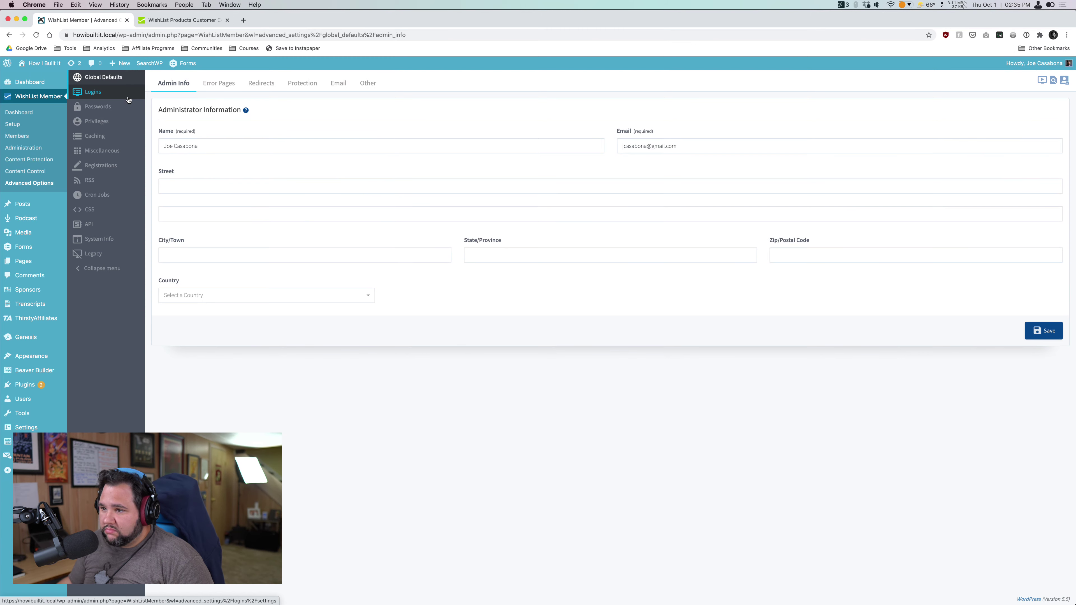
pyautogui.click(219, 84)
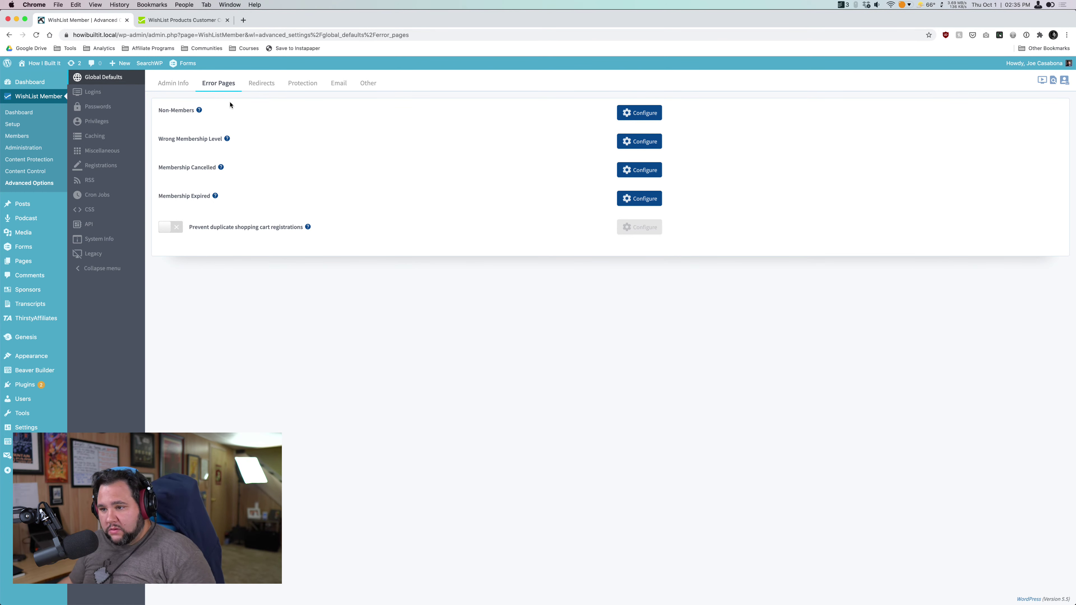
pyautogui.click(253, 83)
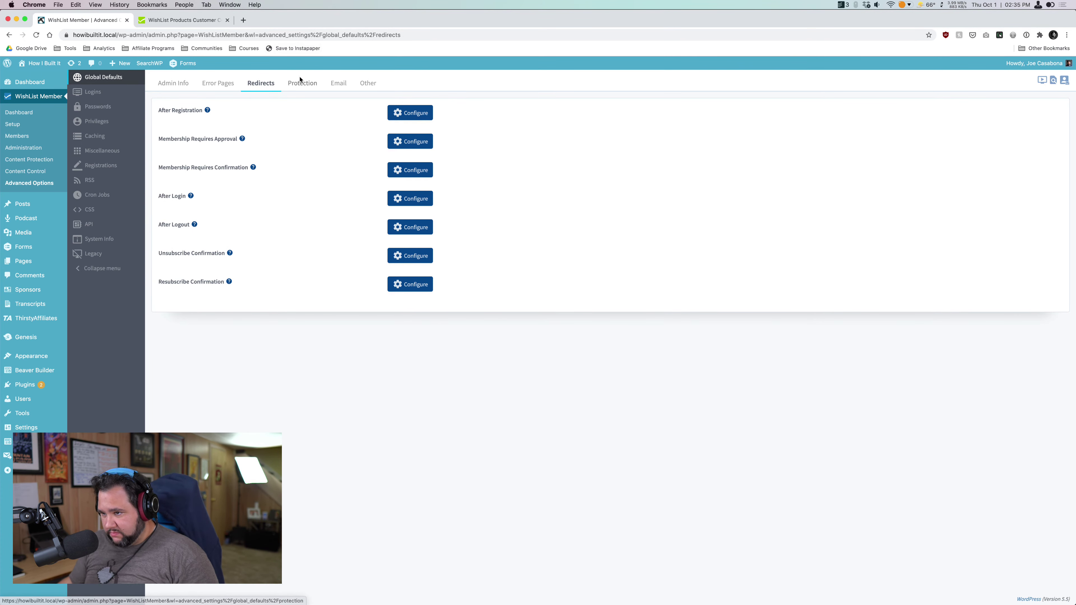
# - In the global Protection defaults, read the explanation for "Protect all content after the 'more' tags" and disable that option
pyautogui.click(299, 88)
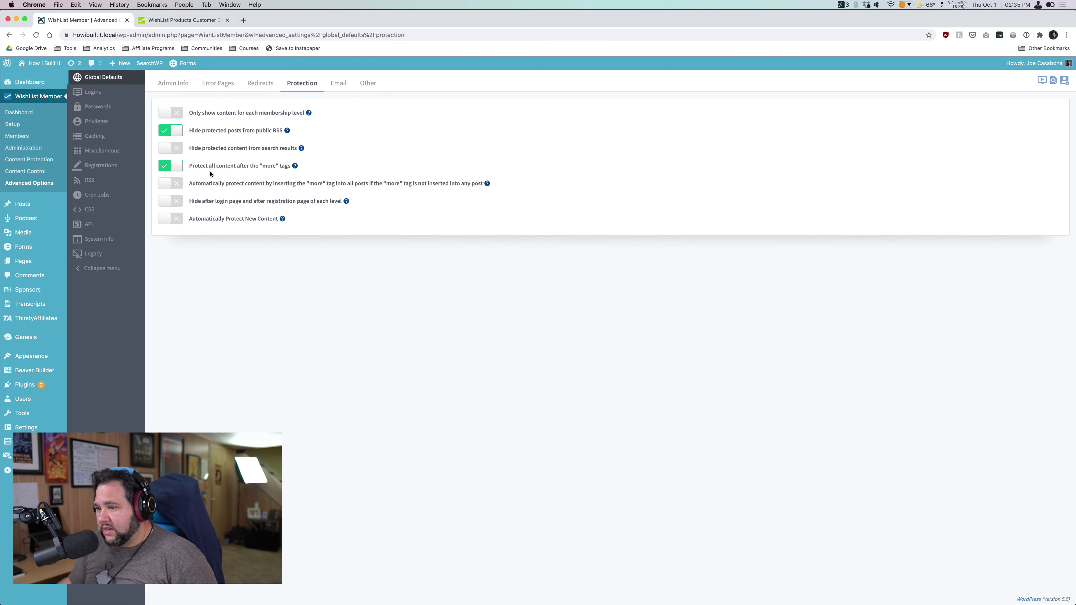
pyautogui.moveTo(296, 166)
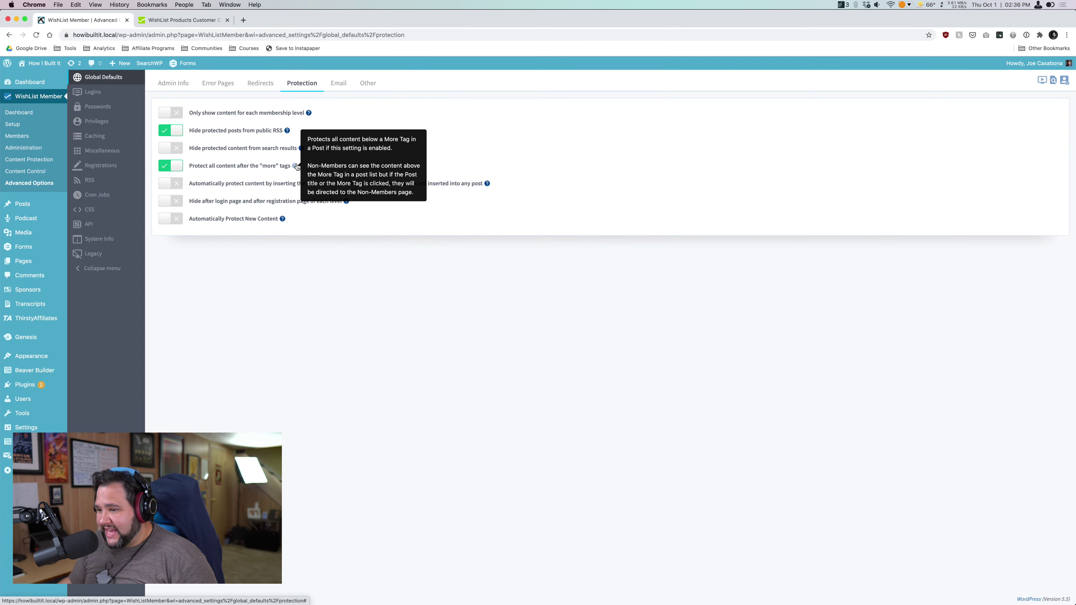
pyautogui.click(178, 169)
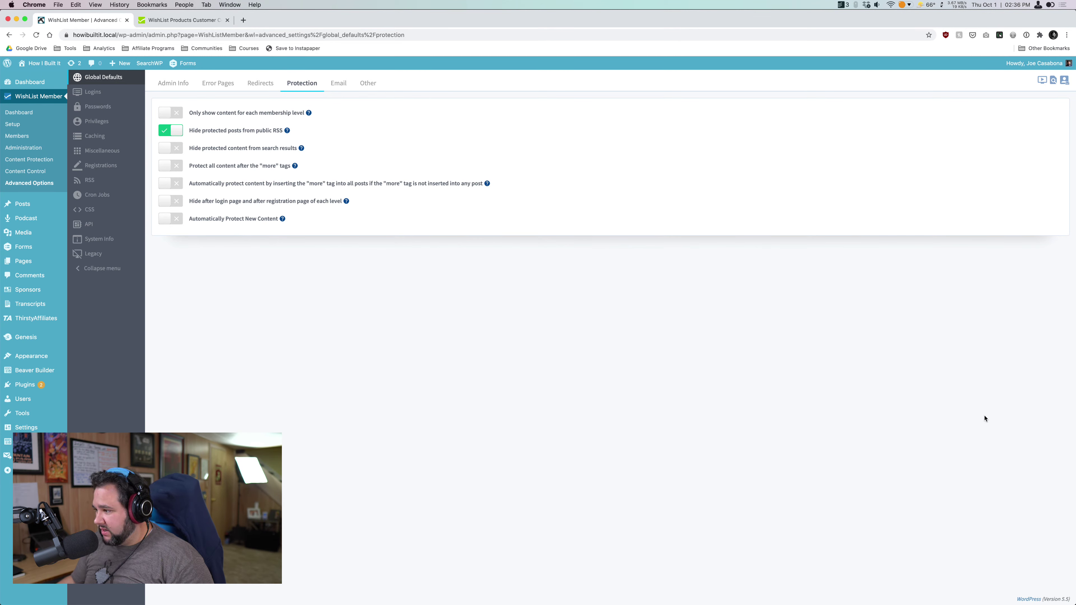
# - In the incognito window, load the site's home page and open the "4 Ways to Monetize Your Podcast" episode to check its protection
pyautogui.moveTo(923, 602)
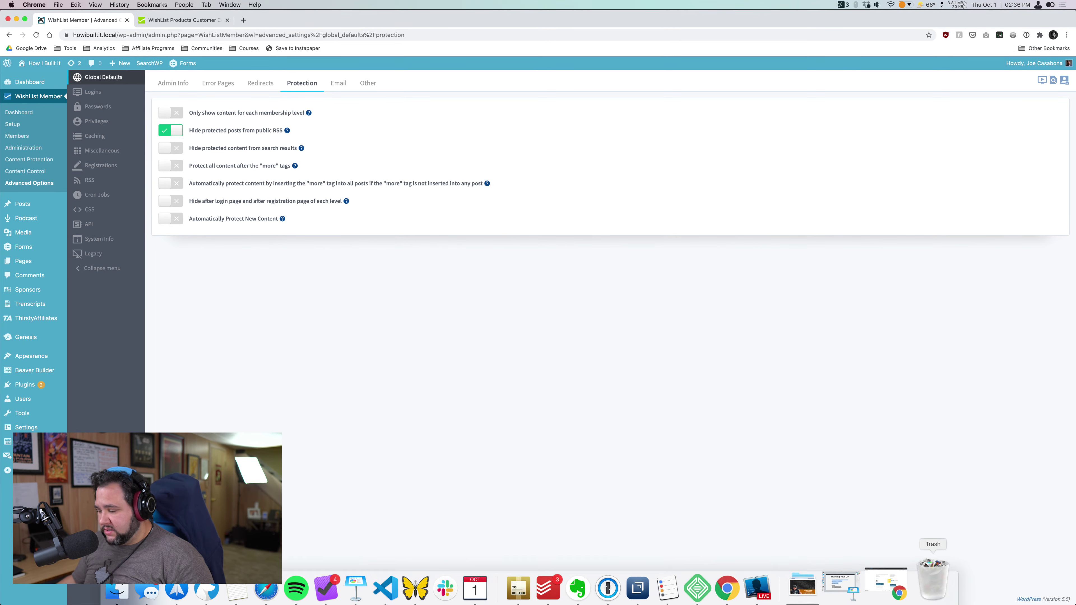
pyautogui.click(903, 586)
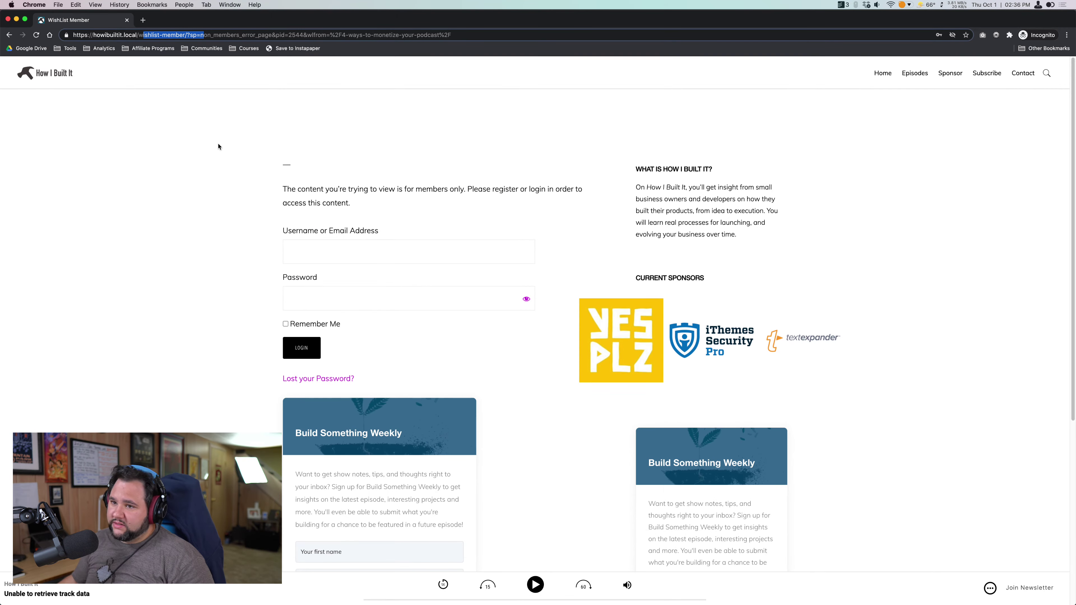
pyautogui.click(68, 78)
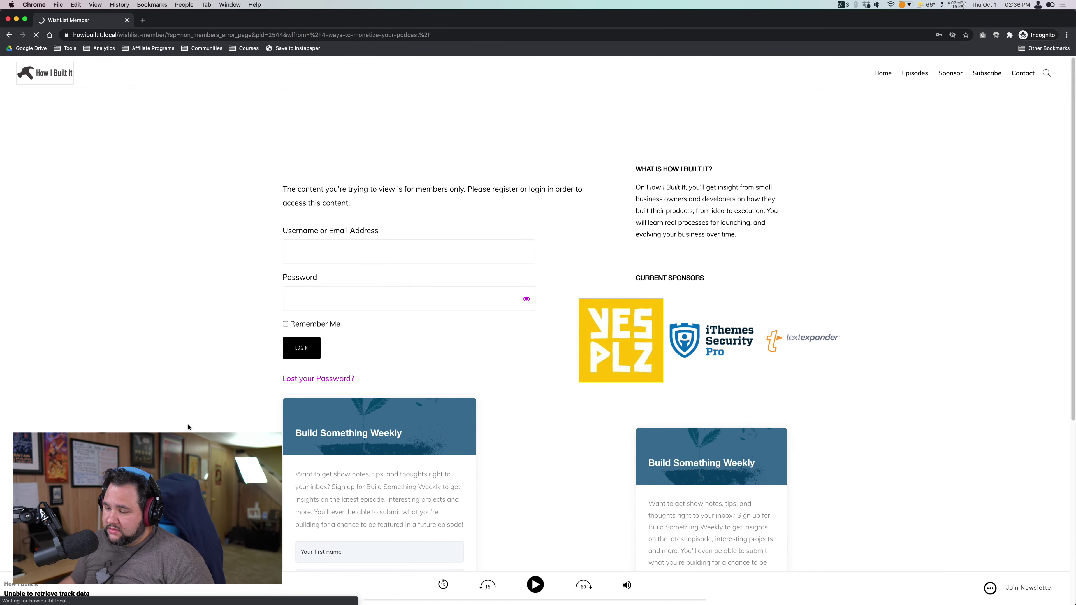
pyautogui.scroll(-10, 185, 391)
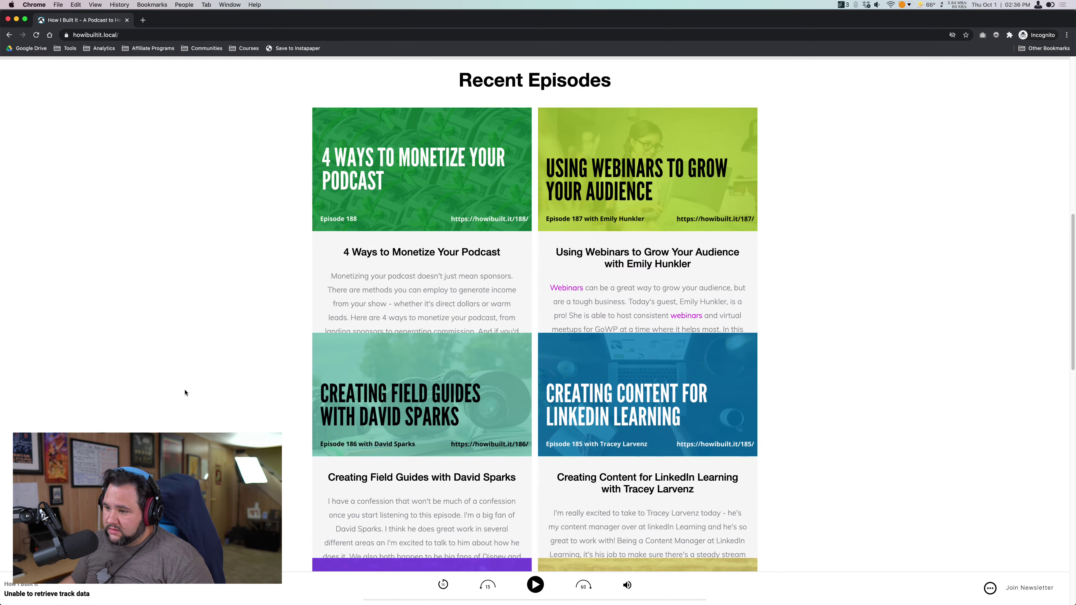
pyautogui.click(402, 251)
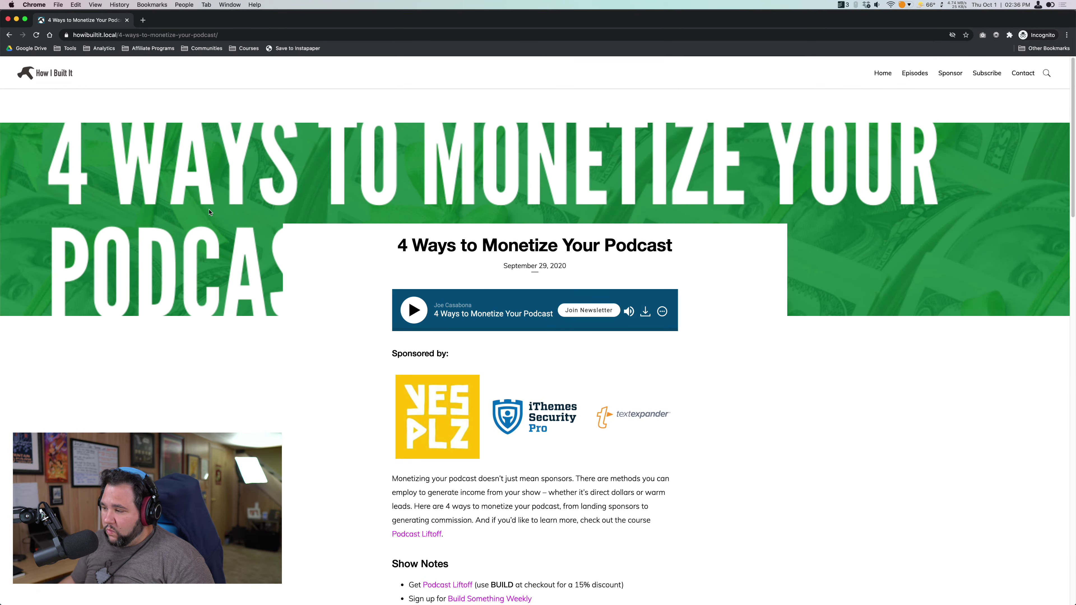
# - Go back to the home page, reopen the "4 Ways to Monetize Your Podcast" episode and inspect its content down to the show notes
pyautogui.click(60, 74)
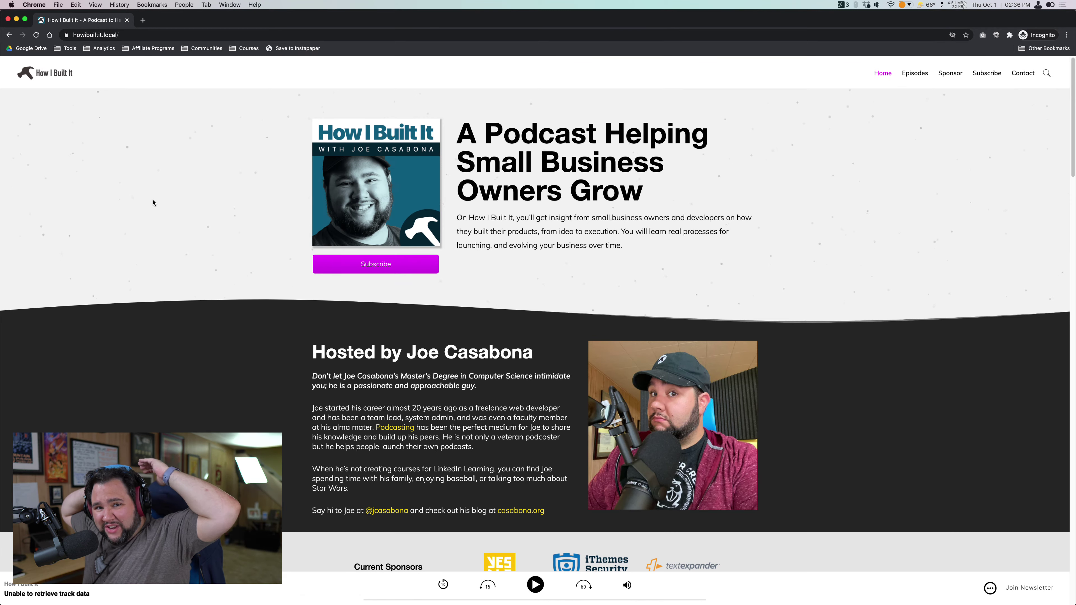
pyautogui.scroll(-10, 146, 417)
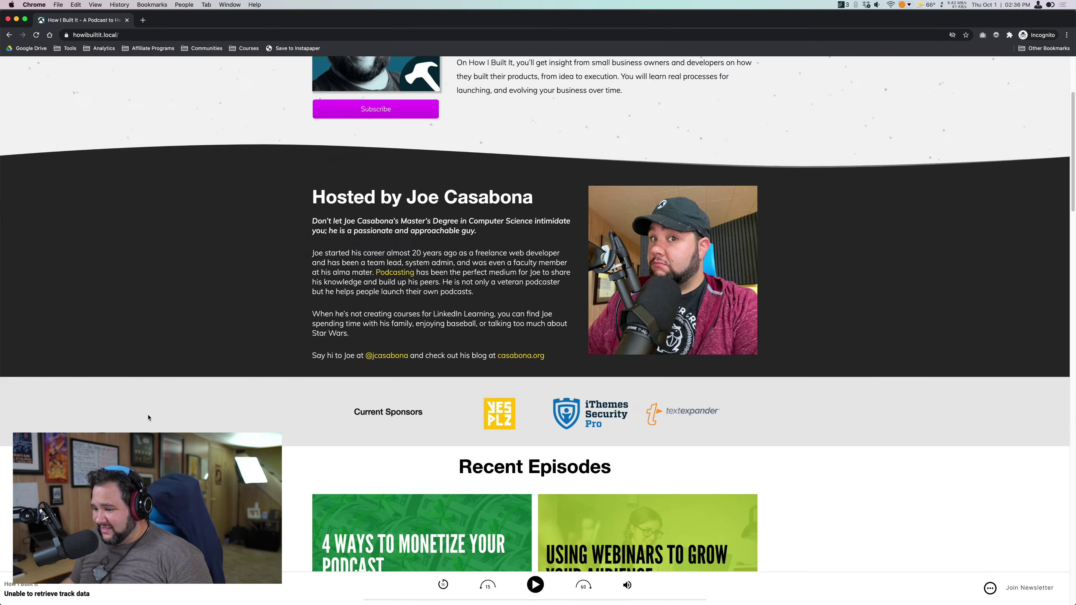
pyautogui.click(396, 427)
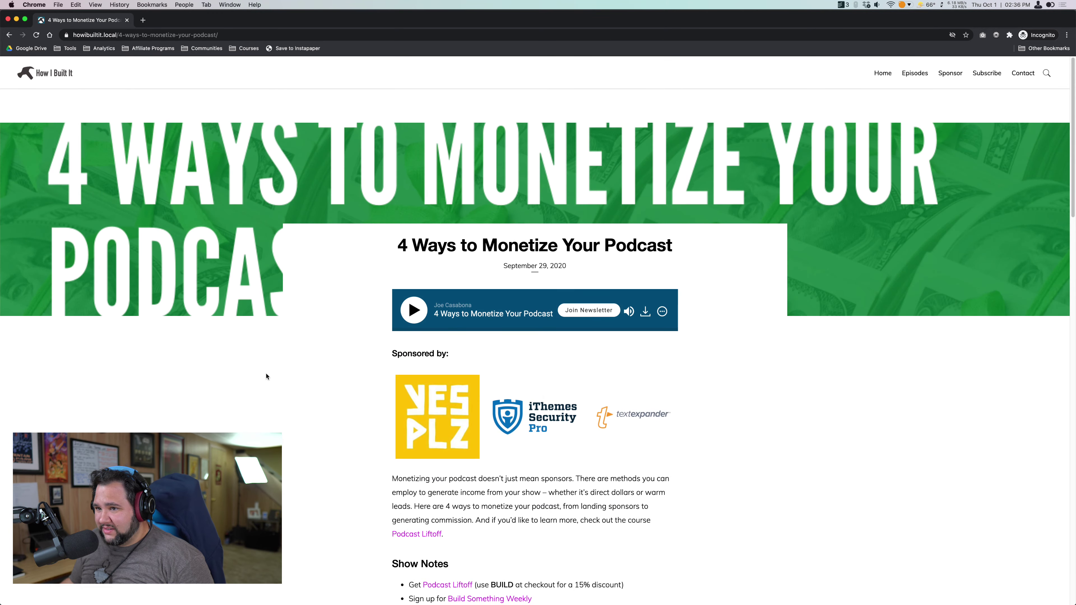
pyautogui.scroll(-5, 266, 376)
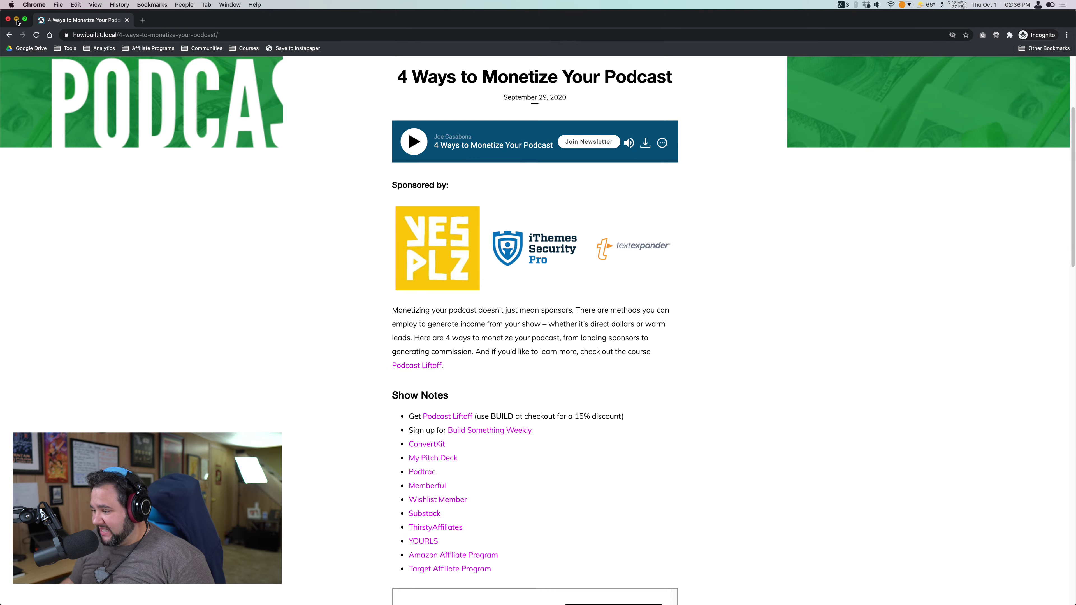
# - Minimize the incognito window and re-enable "Protect all content after the 'more' tags" in the Protection defaults
pyautogui.click(17, 20)
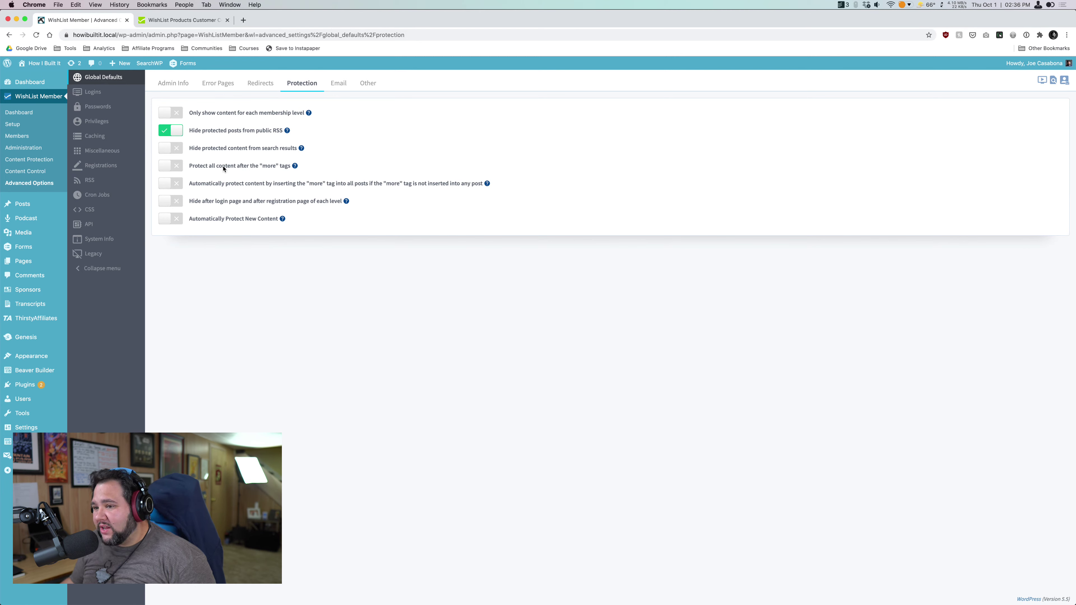
pyautogui.click(286, 168)
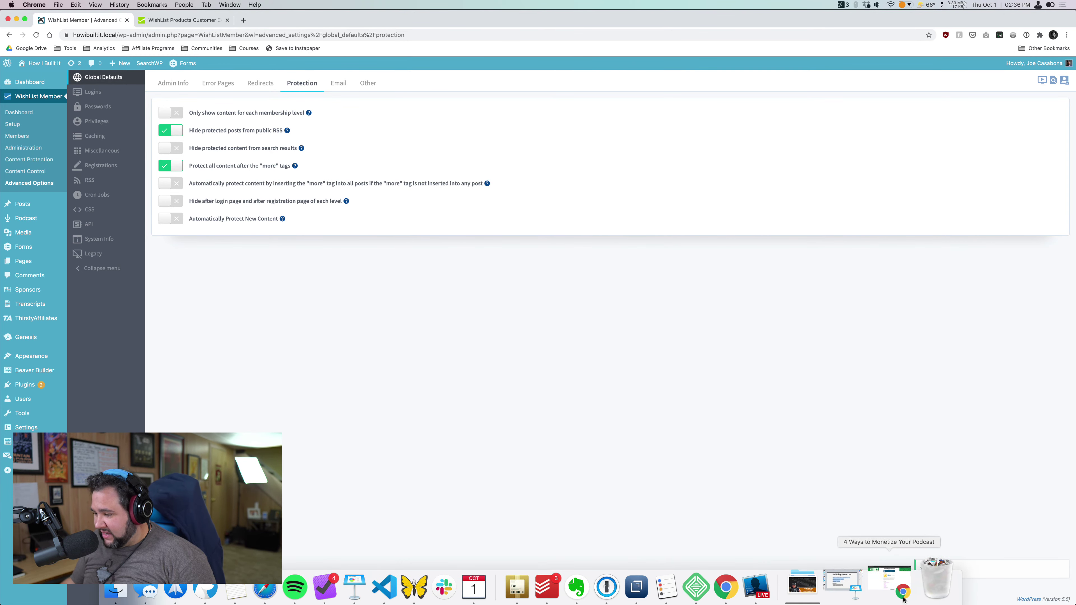
# - Reload the episode in the incognito window to recheck its protection, then disable "Protect all content after the 'more' tags" in the Protection defaults
pyautogui.click(902, 599)
pyautogui.scroll(5, 359, 488)
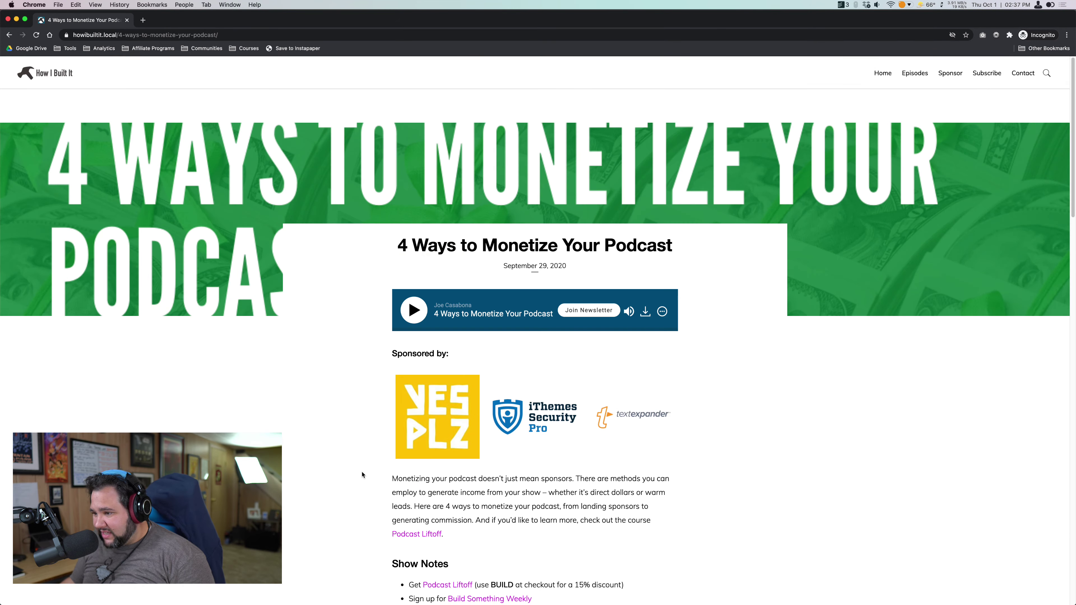
pyautogui.press('super+r')
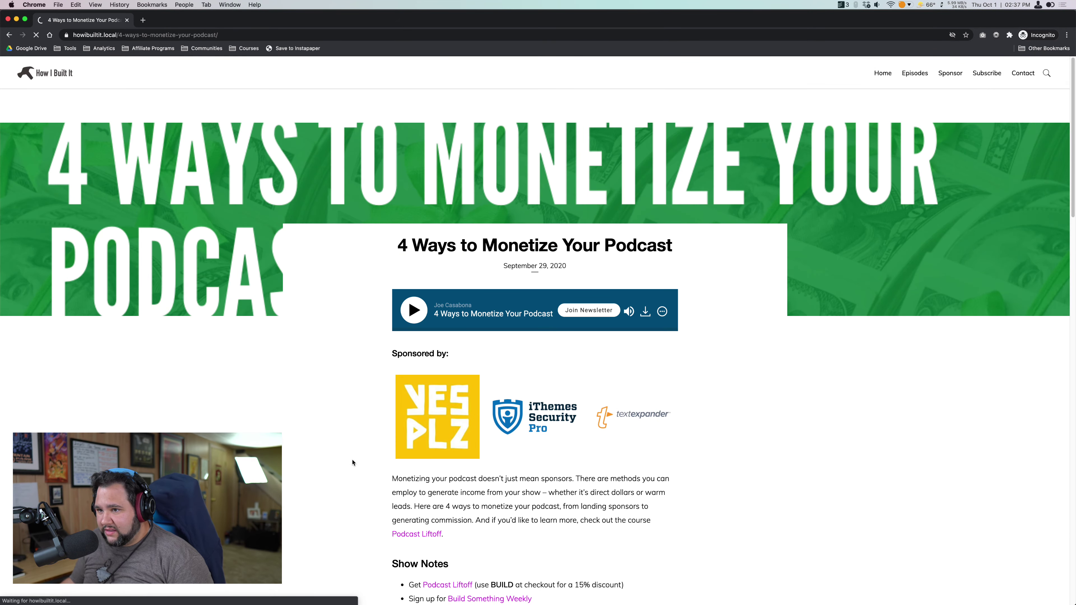
pyautogui.click(17, 20)
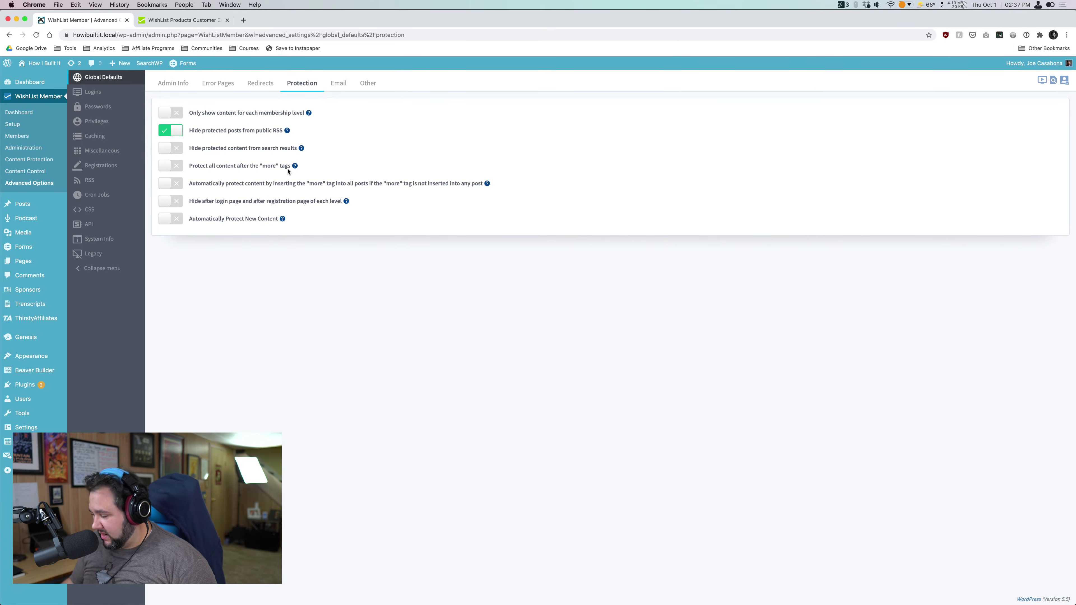
# - Review the Email and Other sections of the global defaults
pyautogui.click(335, 87)
pyautogui.click(374, 87)
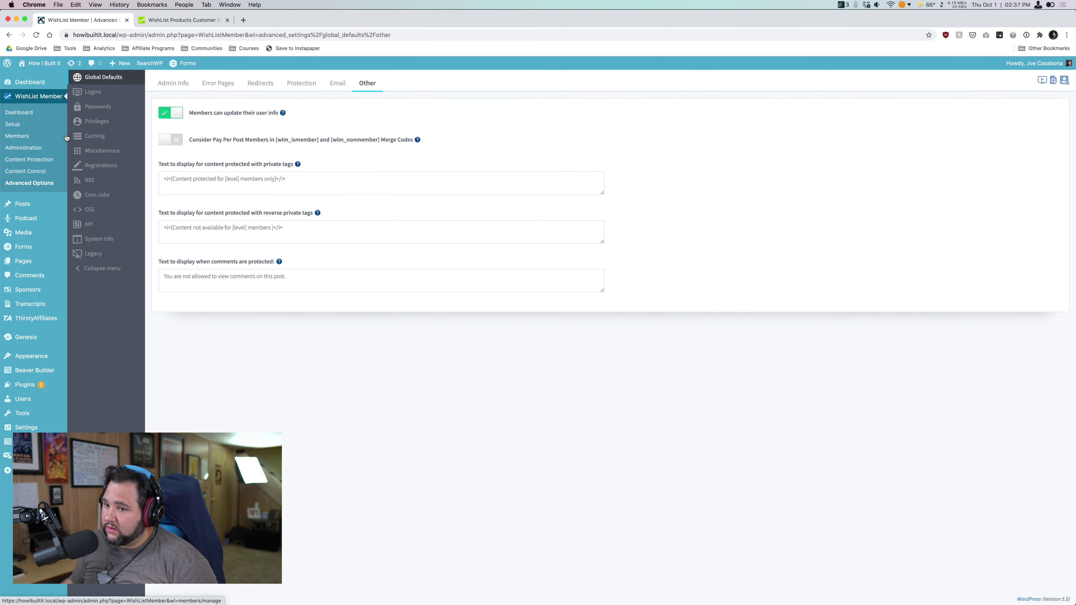
# - Add a post category named "Members Only" with category protection set to Yes
pyautogui.moveTo(32, 212)
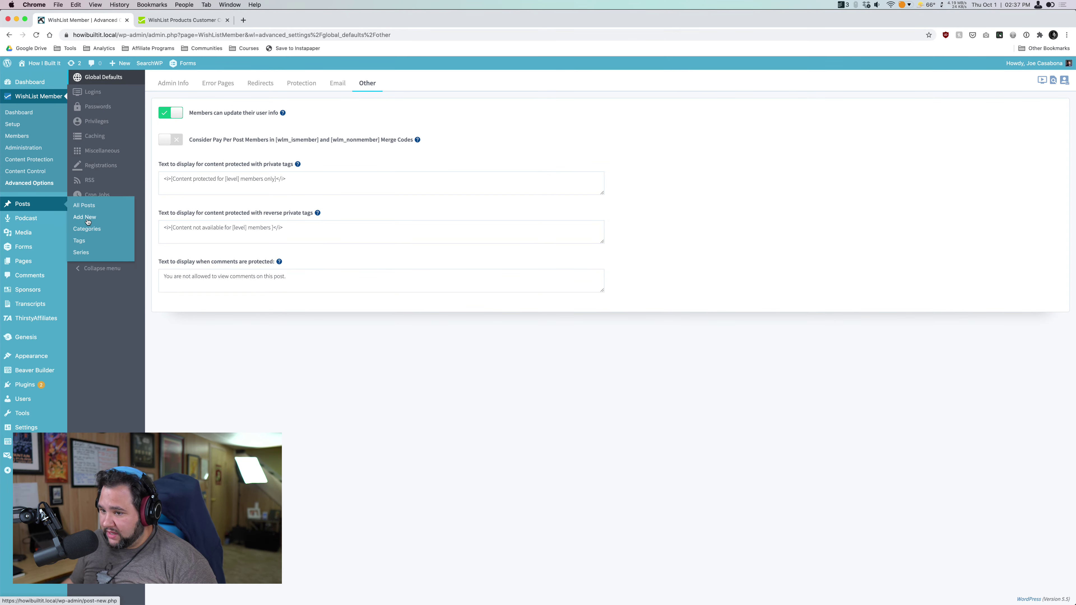
pyautogui.click(88, 231)
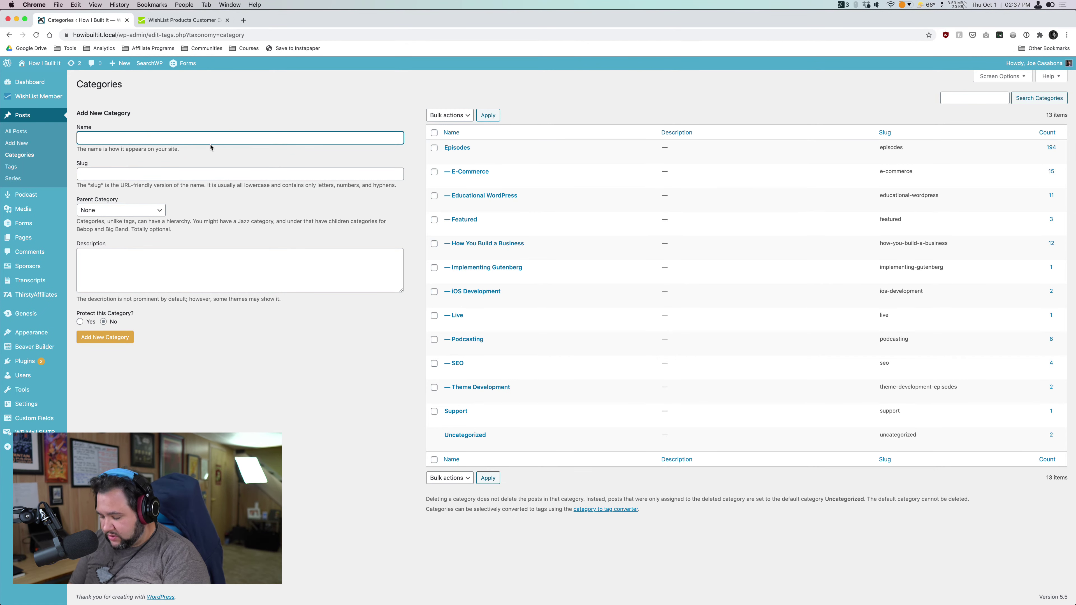
pyautogui.write('Members Onl')
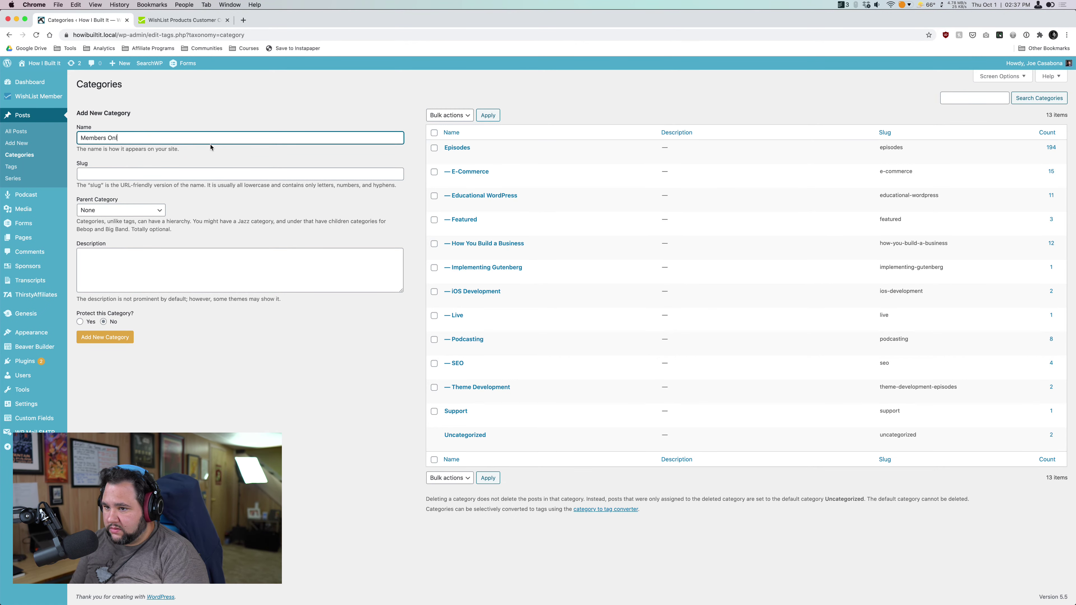
pyautogui.write('y')
pyautogui.click(193, 174)
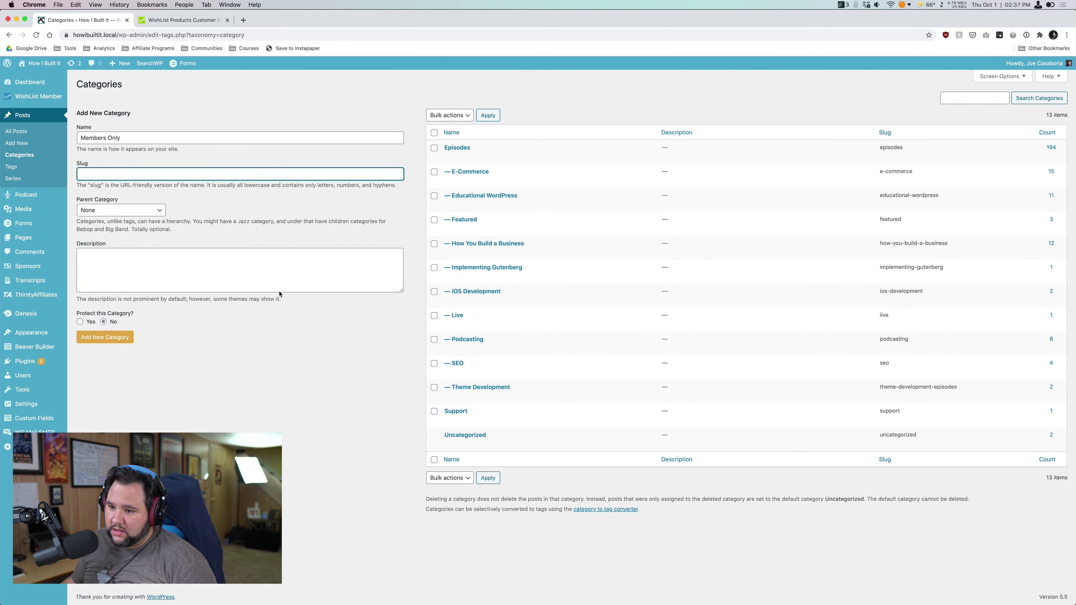
pyautogui.click(90, 323)
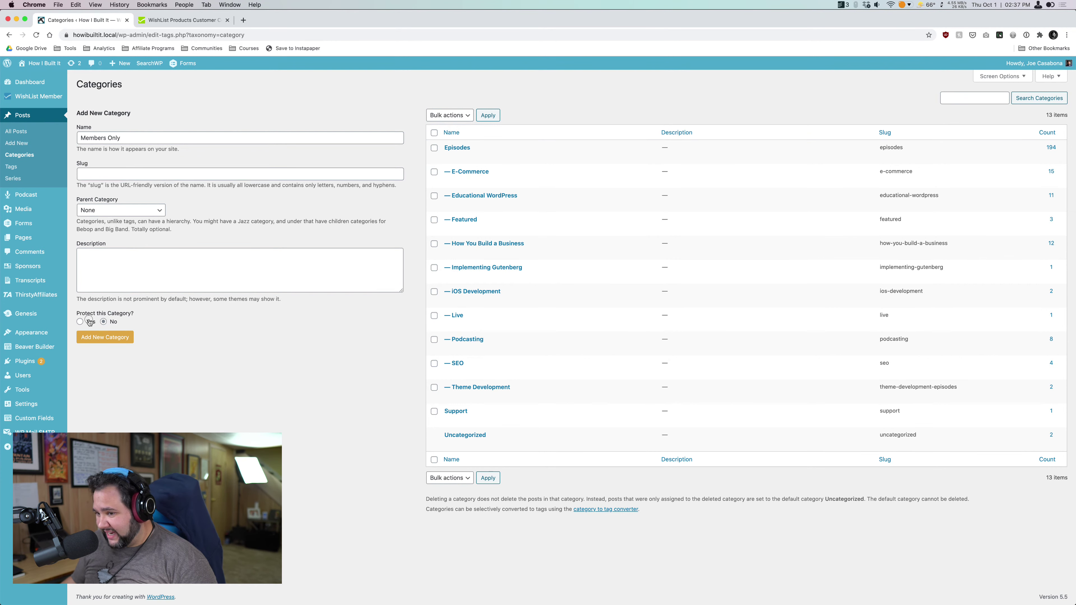
pyautogui.click(123, 338)
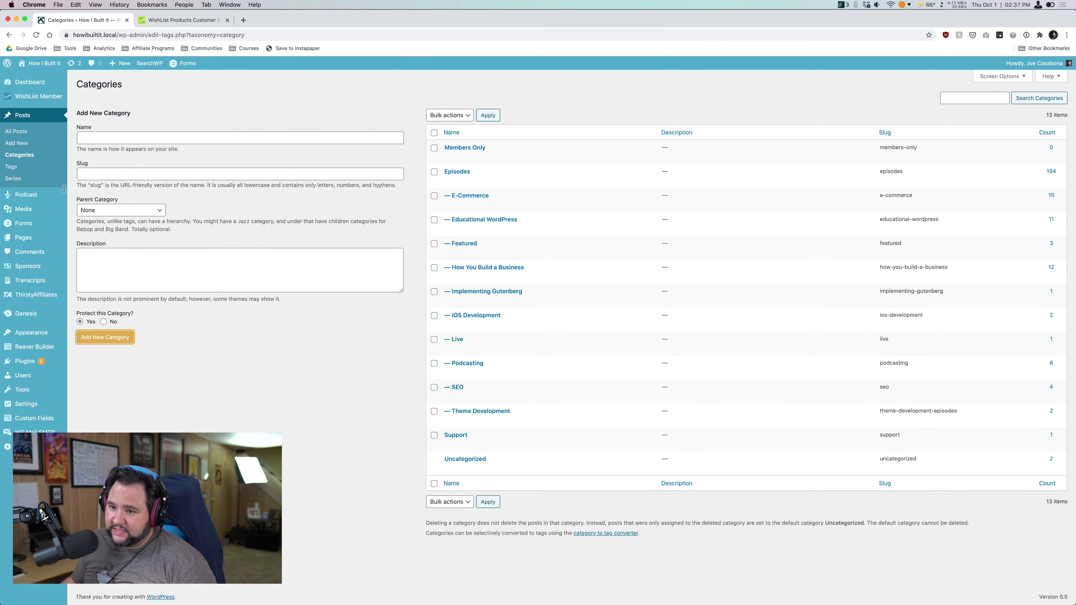
# - Review the WishList Member members list and dashboard, including the members of the Membership level
pyautogui.moveTo(42, 200)
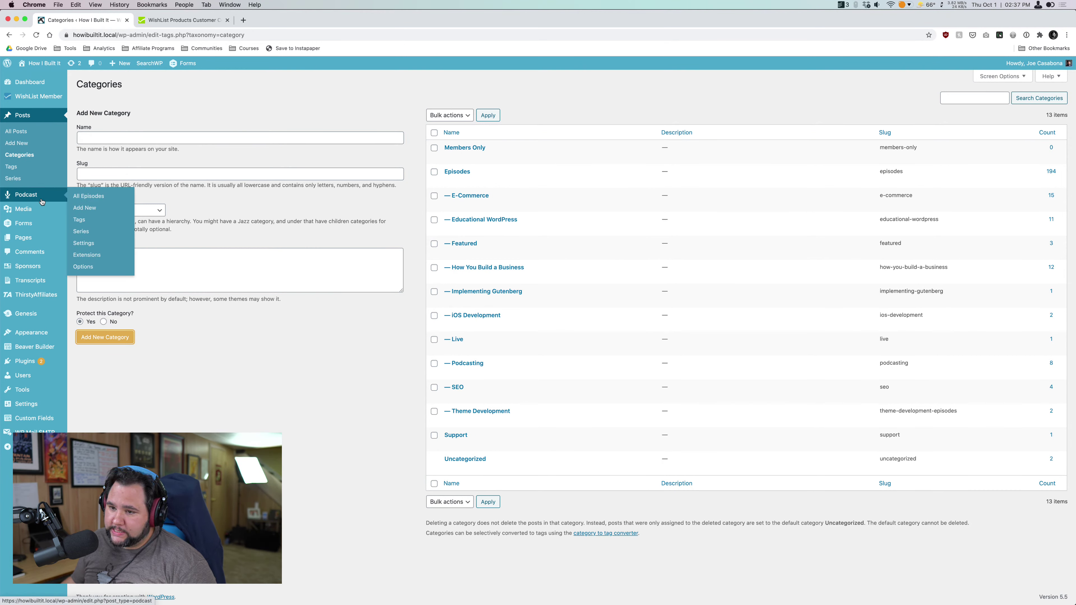
pyautogui.moveTo(41, 96)
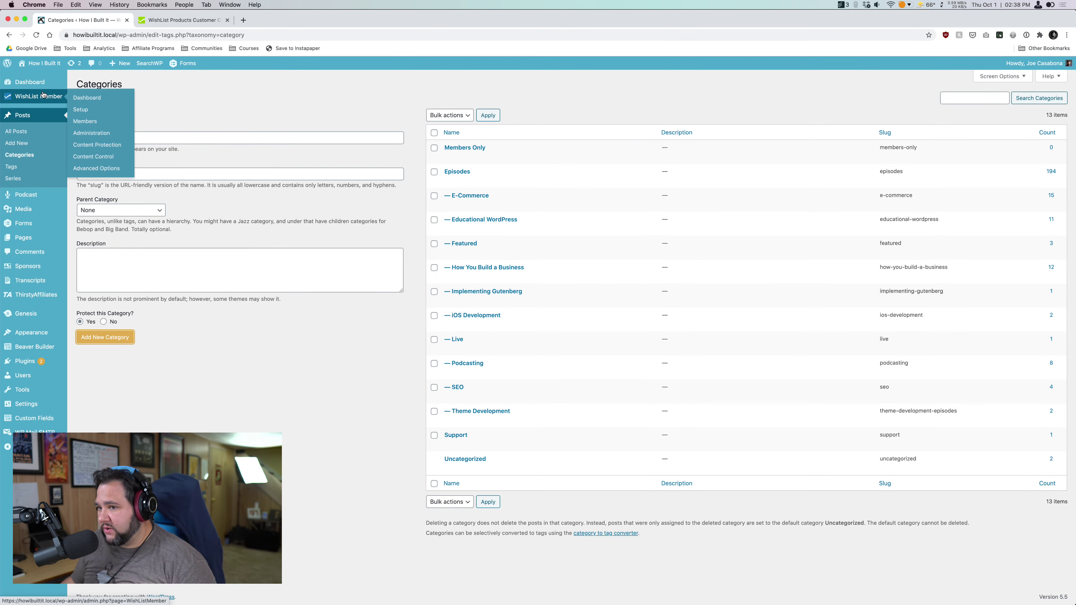
pyautogui.click(93, 101)
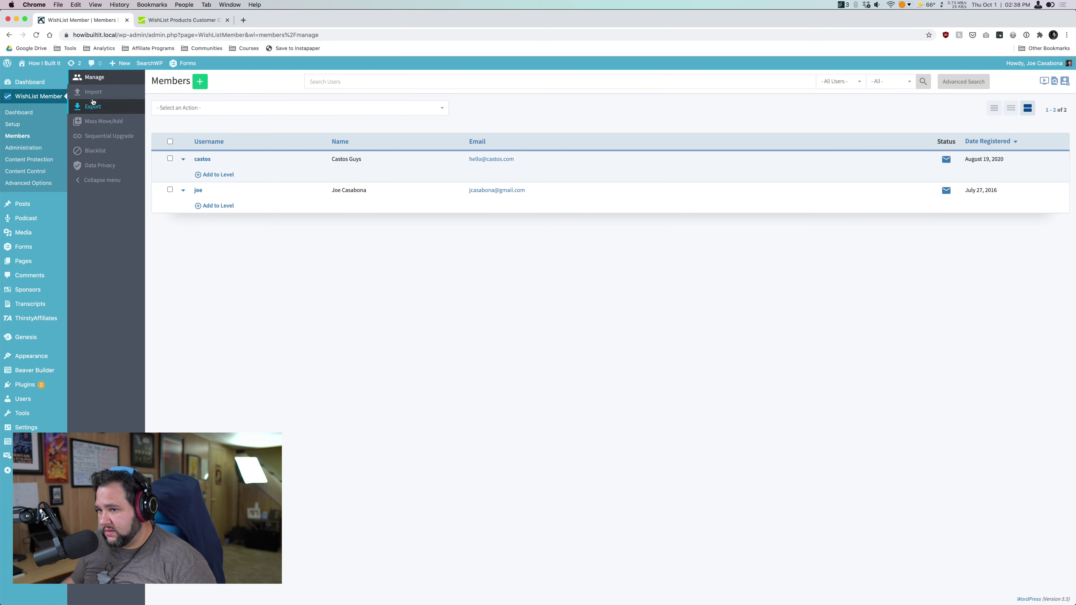
pyautogui.click(25, 115)
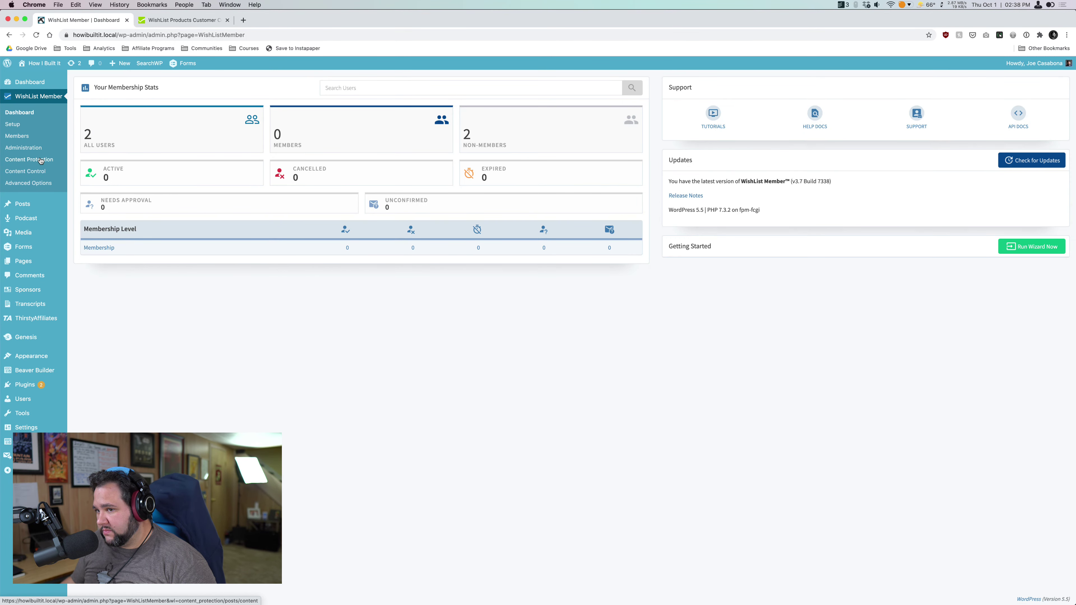
pyautogui.click(98, 247)
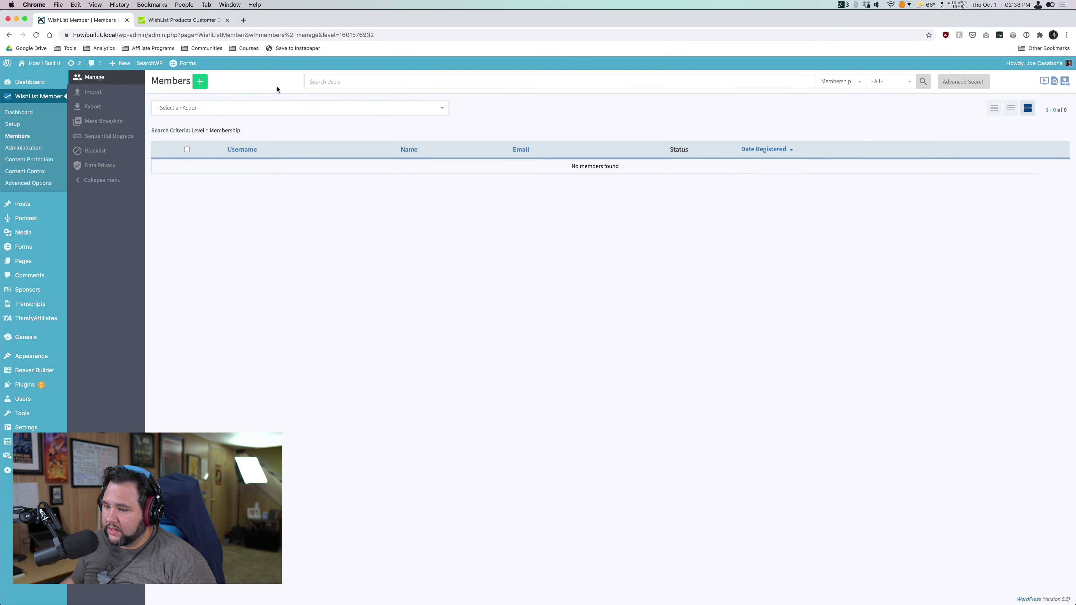
# - In the Content Protection settings for categories, add the Membership level to the "Members Only" category
pyautogui.click(40, 160)
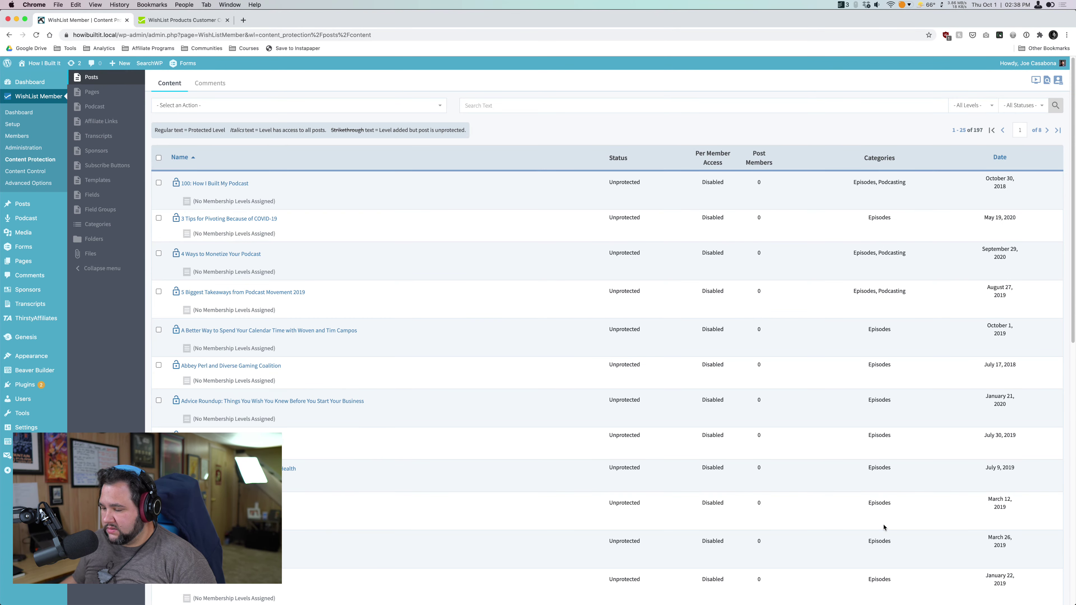
pyautogui.click(91, 228)
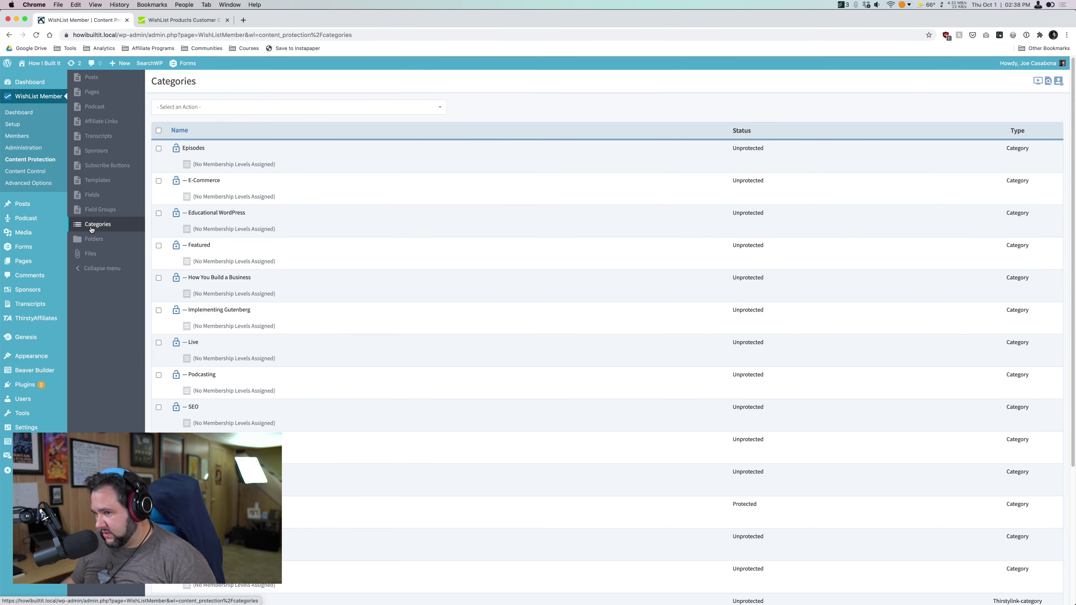
pyautogui.scroll(-5, 259, 403)
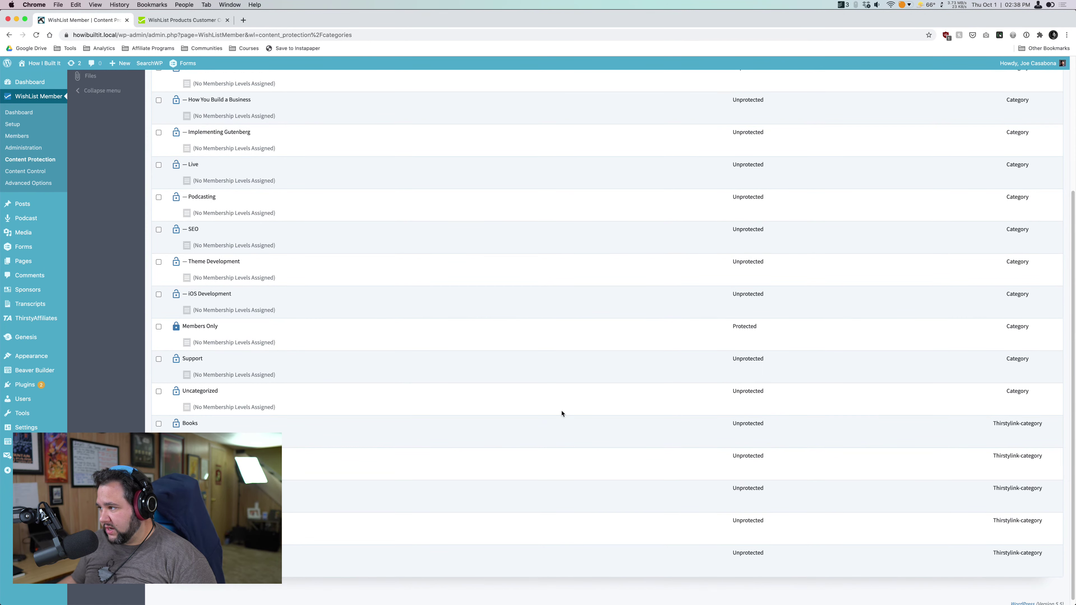
pyautogui.scroll(1, 561, 414)
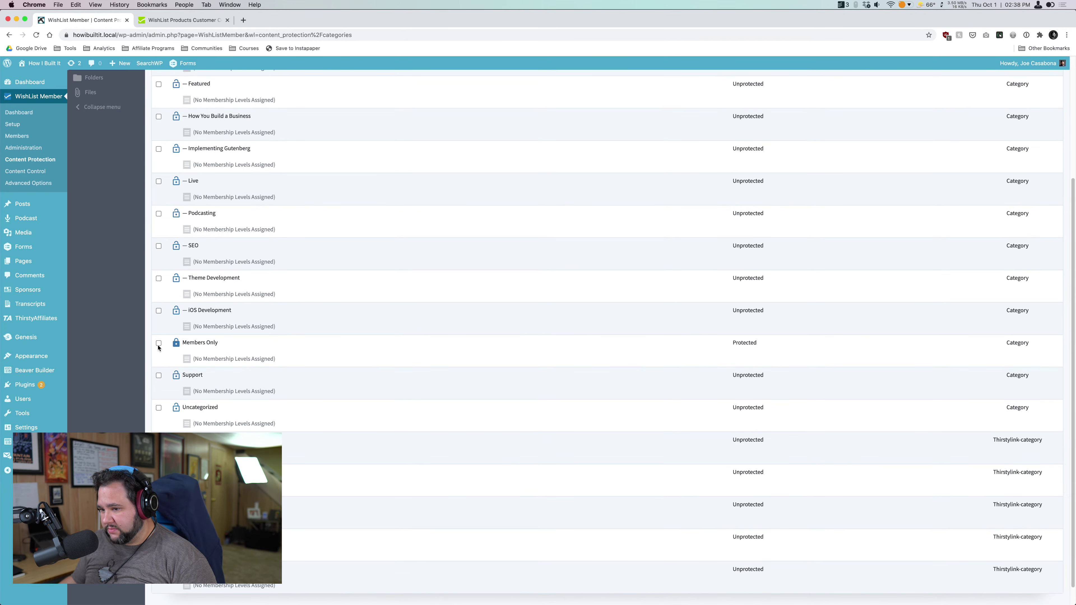
pyautogui.scroll(5, 222, 369)
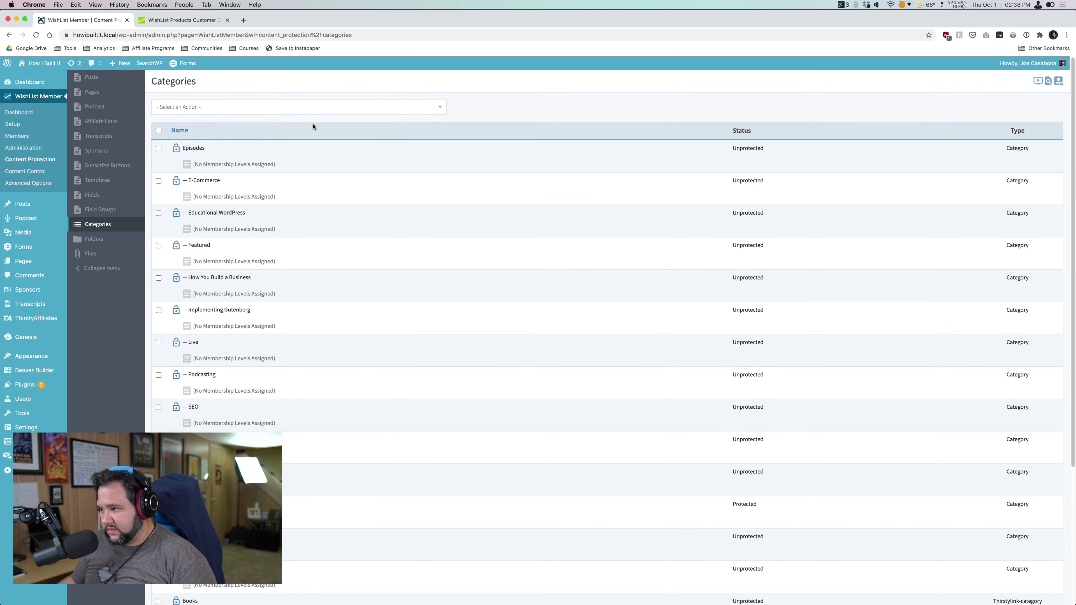
pyautogui.click(369, 108)
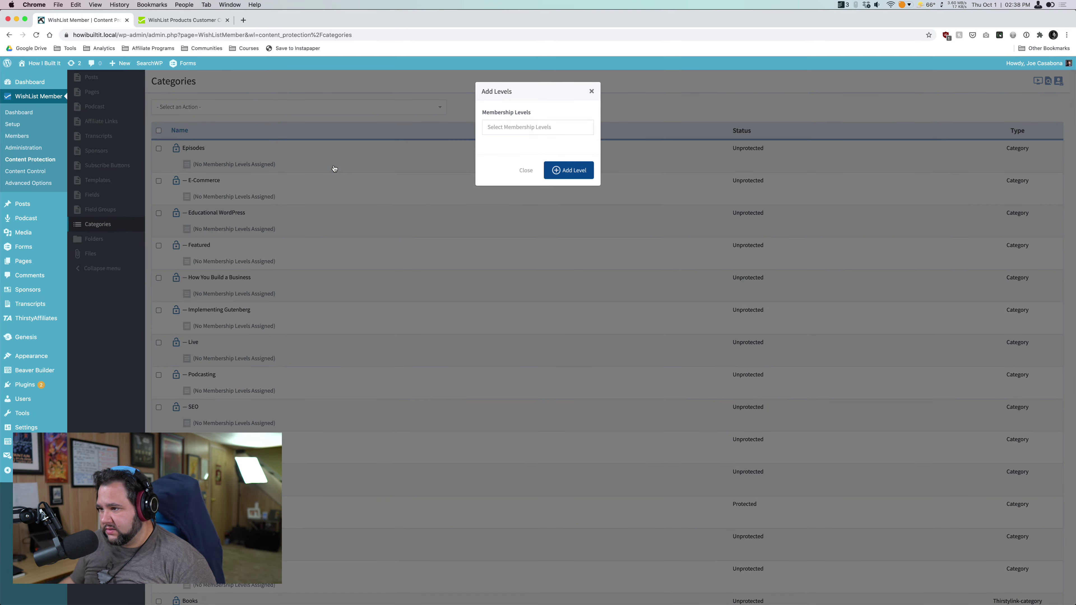
pyautogui.click(511, 129)
pyautogui.click(515, 141)
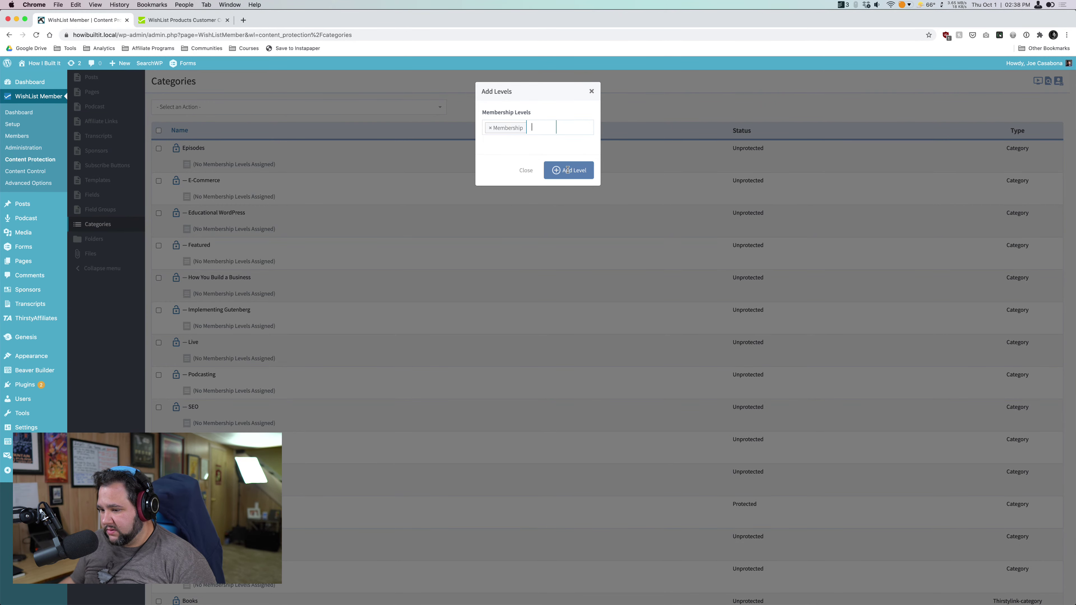
pyautogui.click(568, 170)
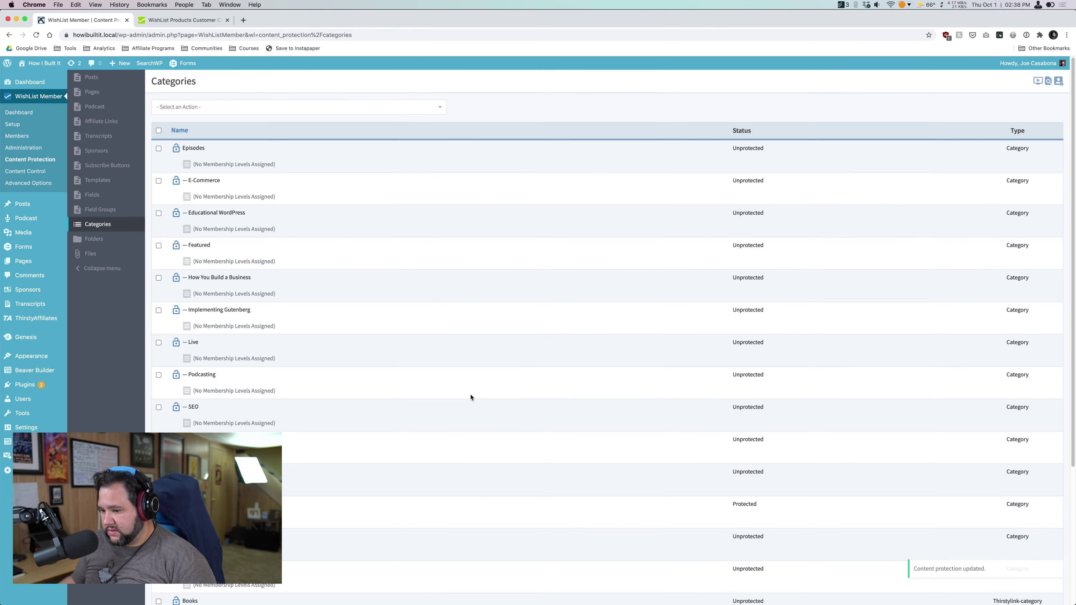
pyautogui.scroll(-5, 470, 397)
pyautogui.scroll(5, 354, 338)
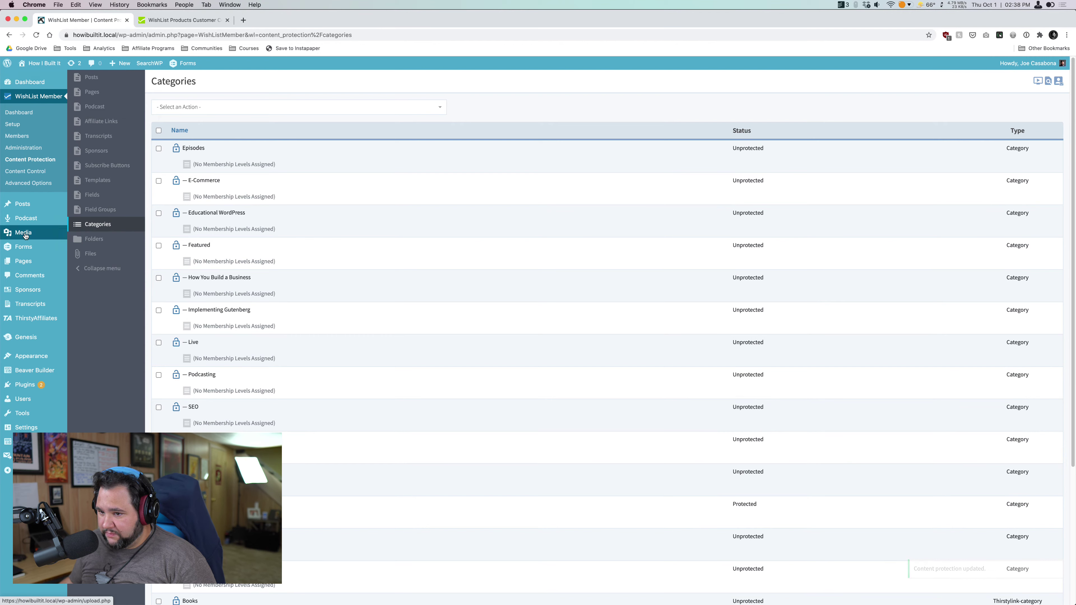
pyautogui.moveTo(39, 210)
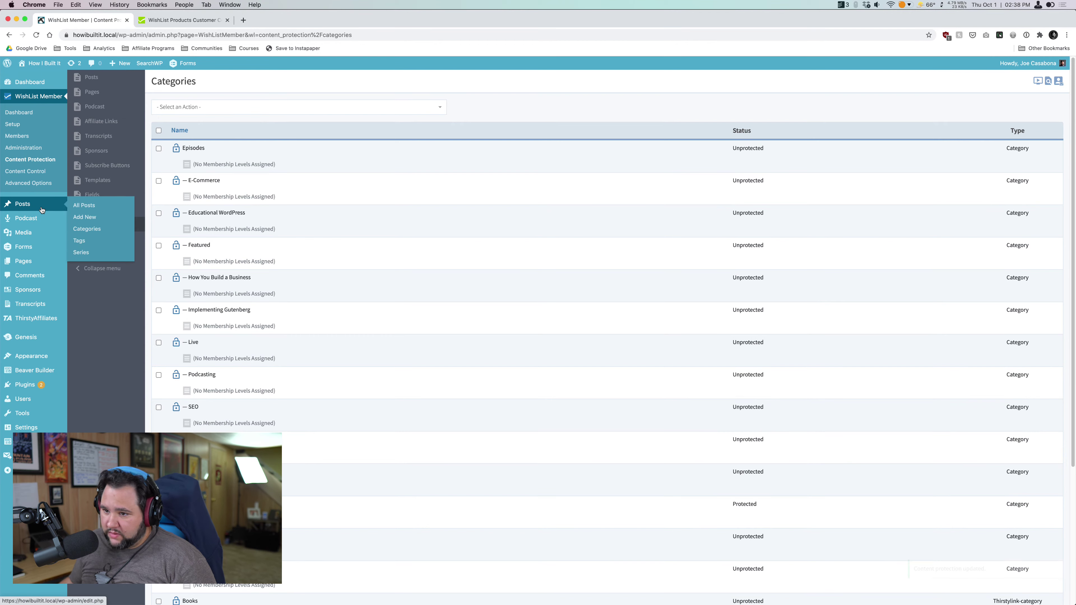
pyautogui.click(93, 219)
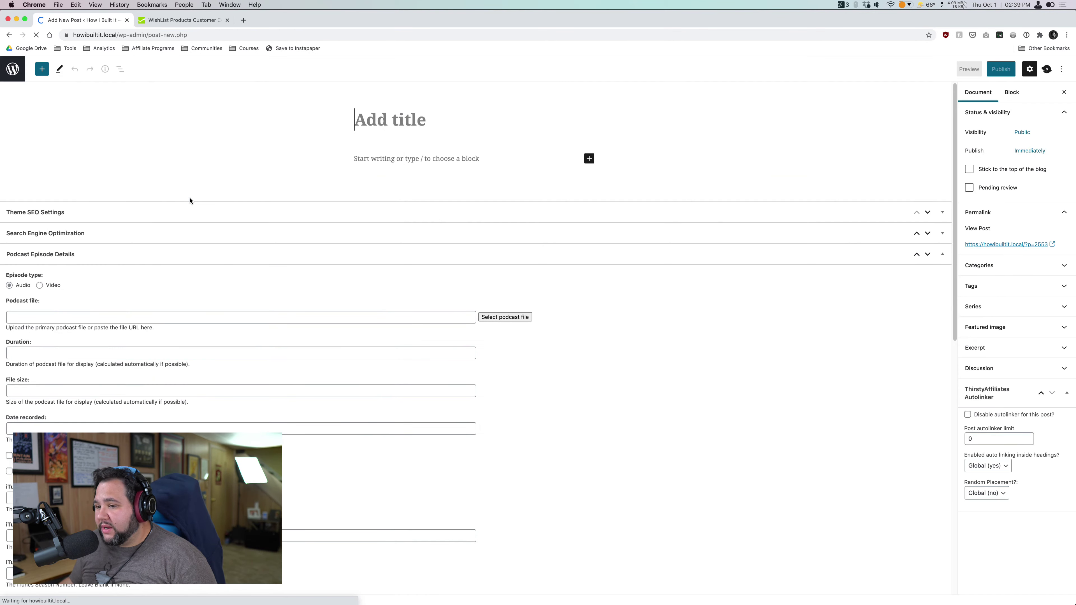
pyautogui.click(9, 35)
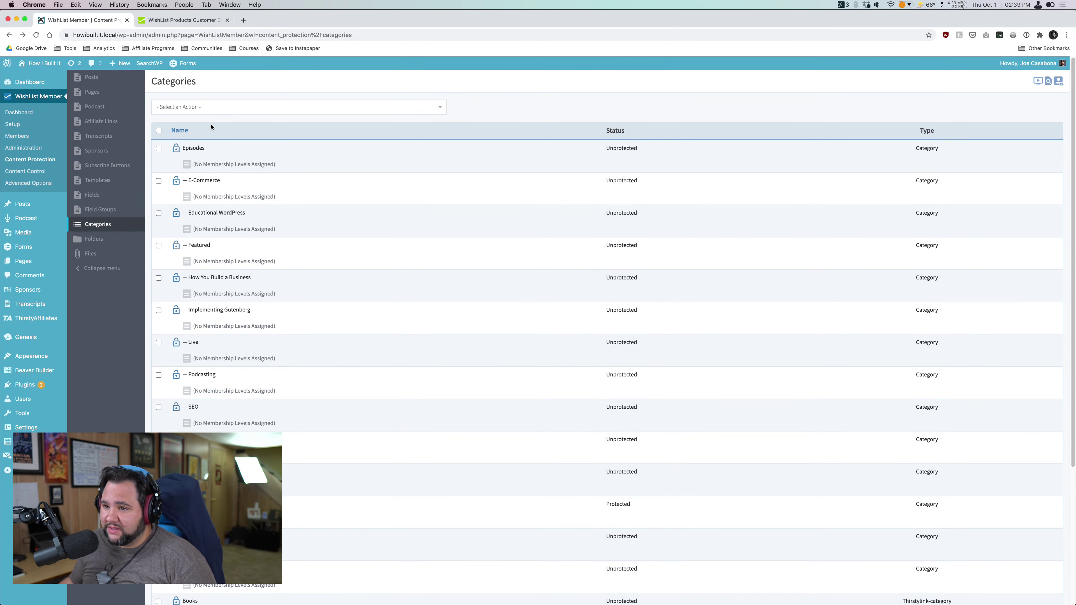
# - Enable content protection for the Podcast post type to inspect its episode list, and disable it again
pyautogui.click(113, 107)
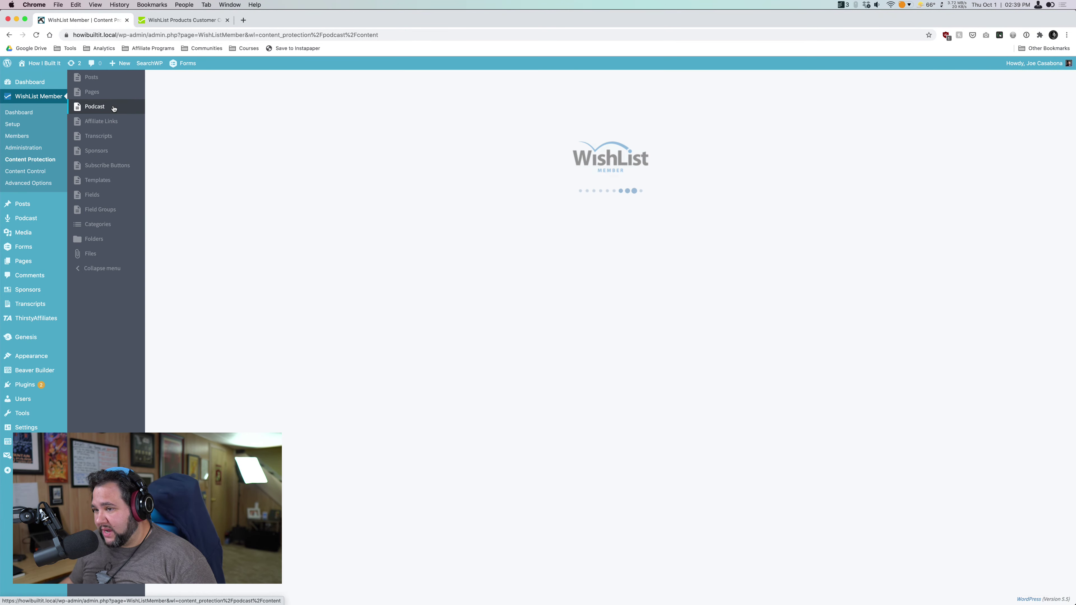
pyautogui.click(164, 107)
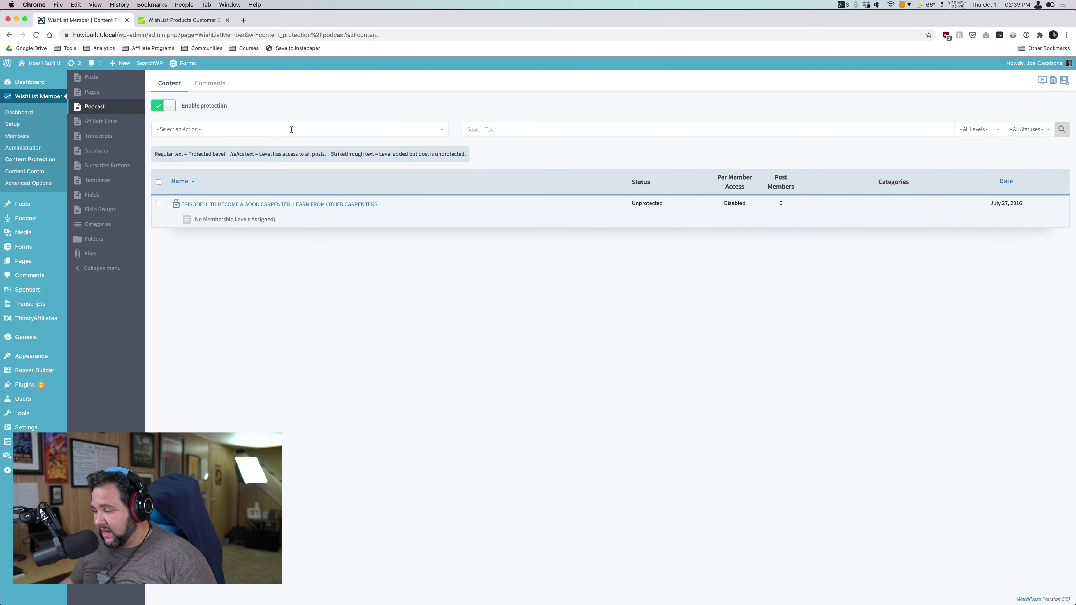
pyautogui.click(174, 108)
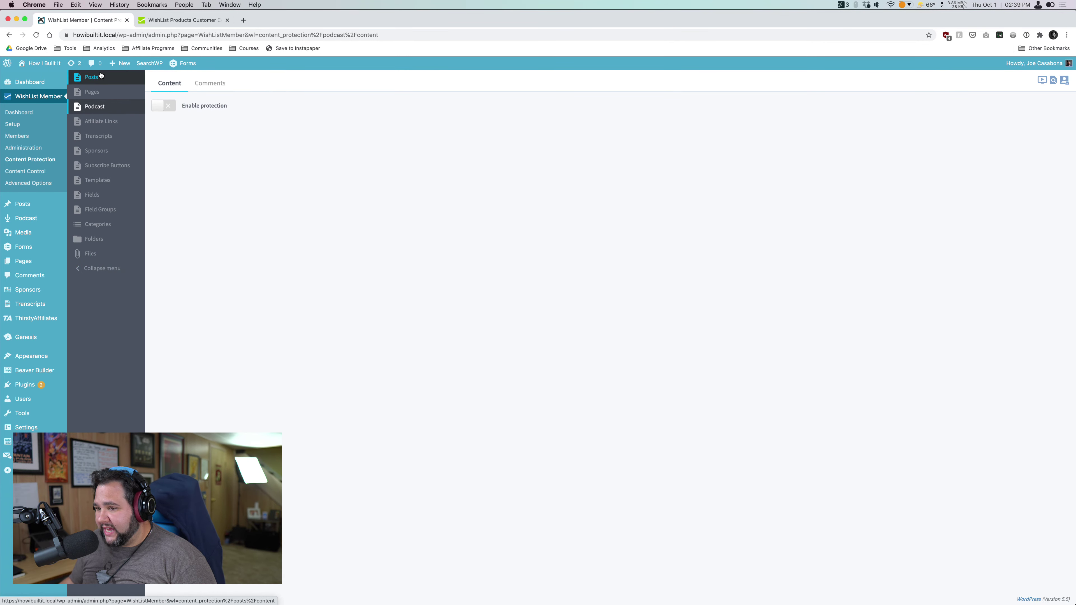
# - Add a podcast series named "Members Only Feed"
pyautogui.moveTo(47, 218)
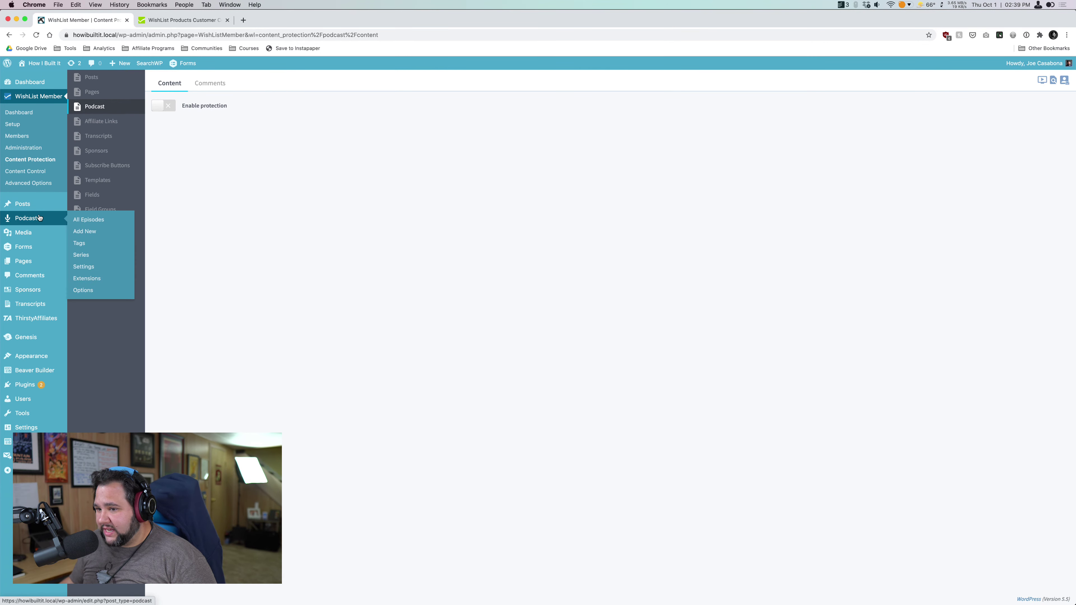
pyautogui.click(97, 259)
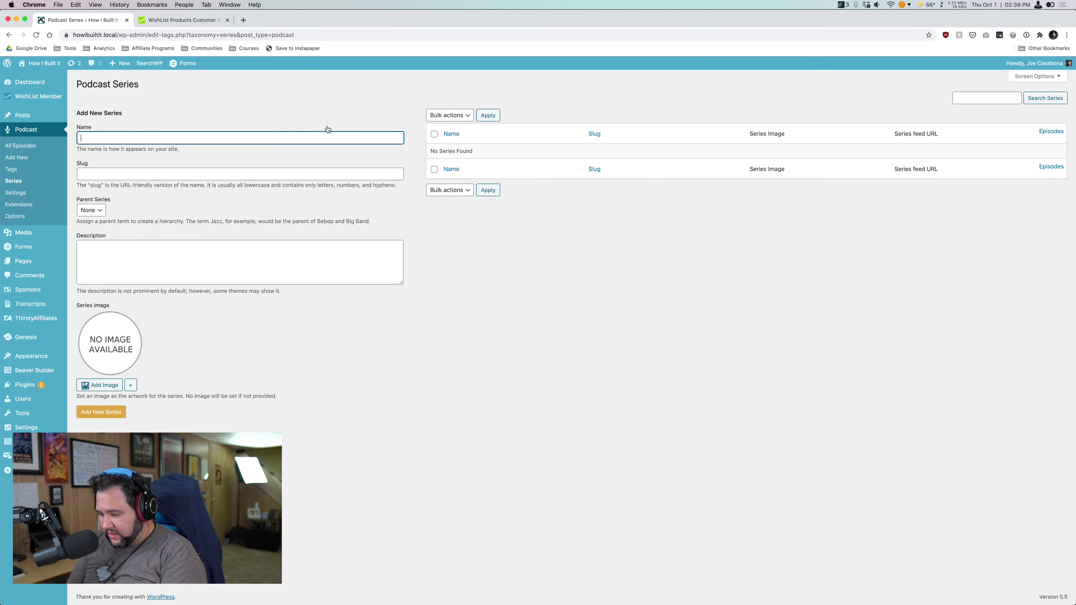
pyautogui.write('Members O')
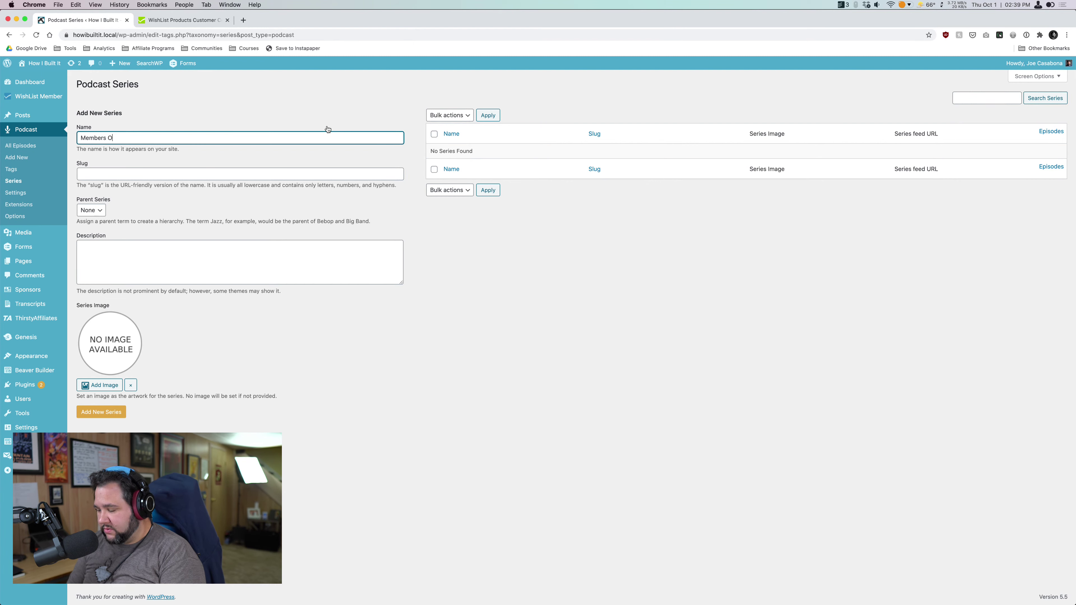
pyautogui.write('nly Feed')
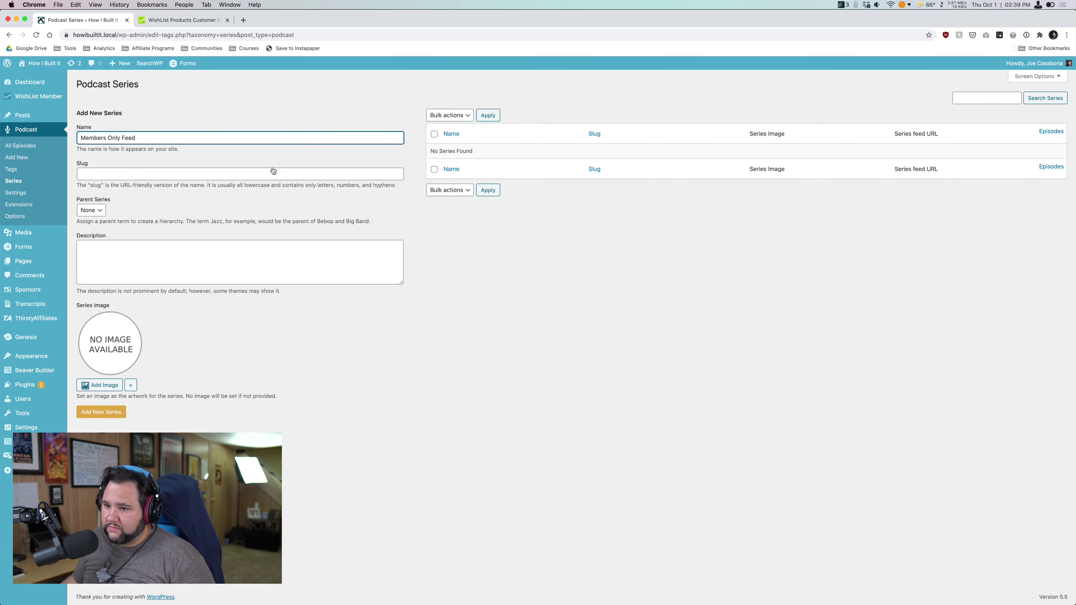
pyautogui.click(109, 411)
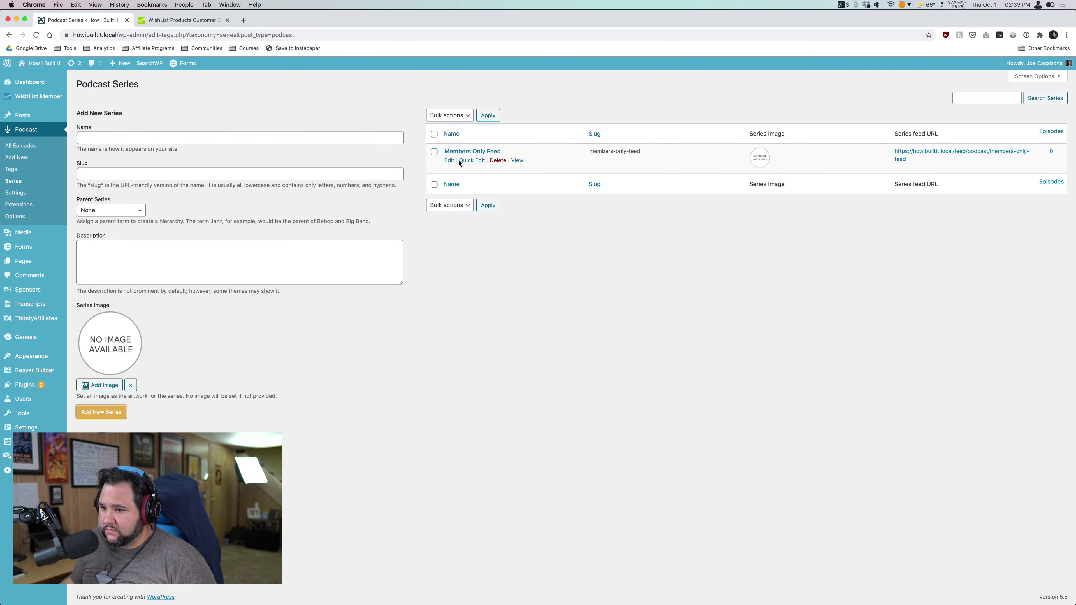
# - Open the Members Only Feed series for editing and look through its available settings for a protection option
pyautogui.click(463, 154)
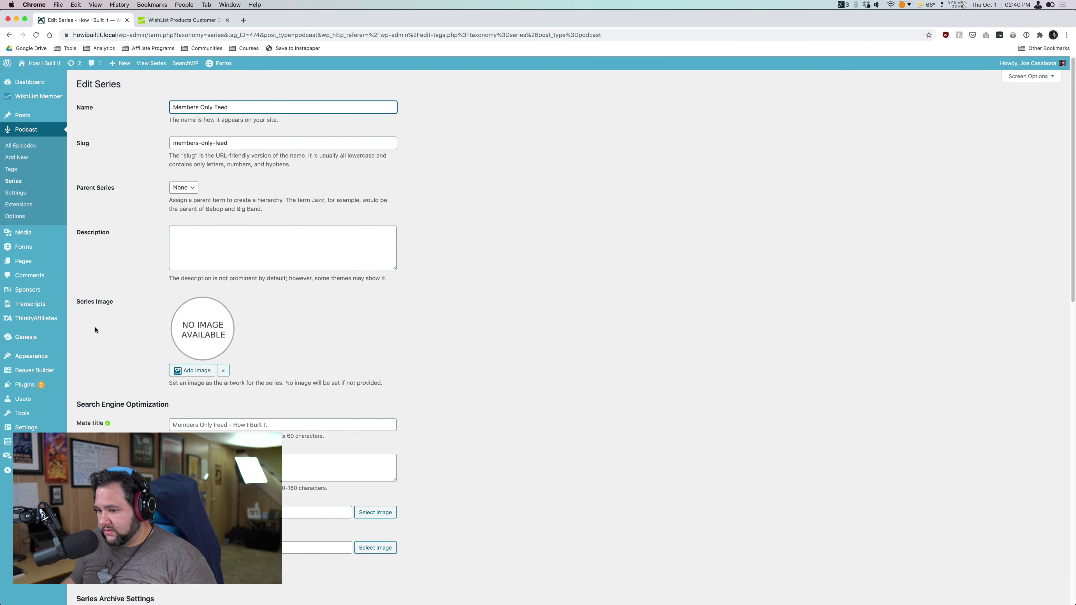
pyautogui.scroll(-3, 95, 330)
pyautogui.scroll(-12, 96, 330)
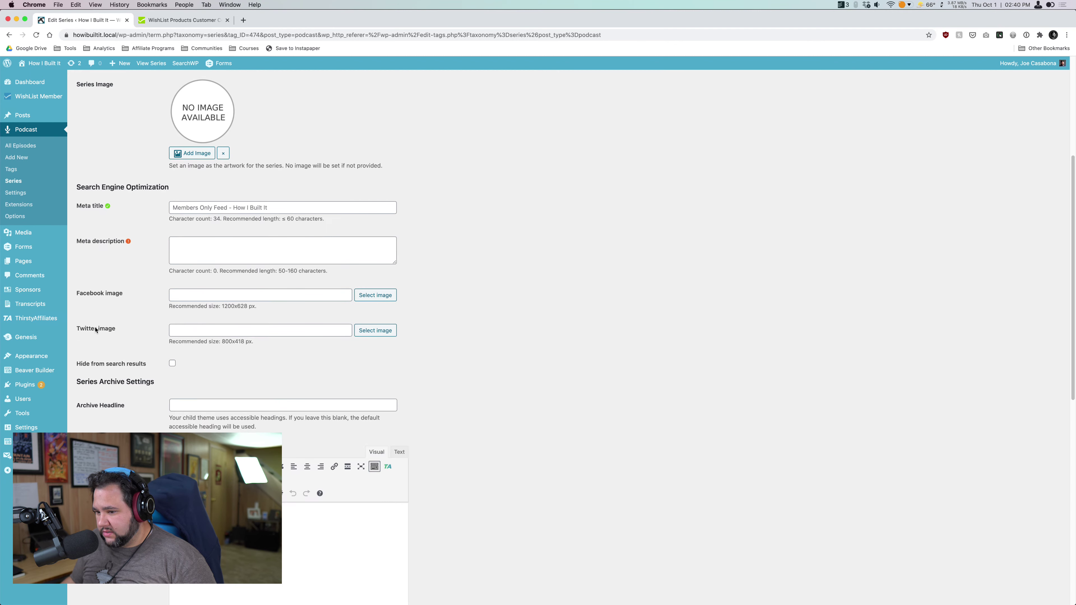
pyautogui.scroll(-2, 95, 330)
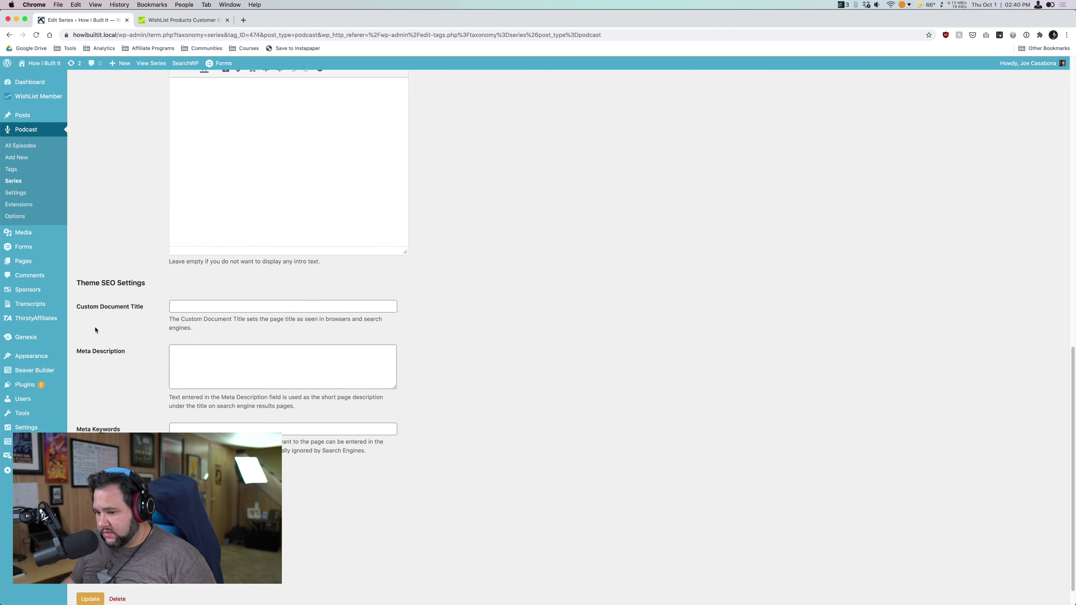
pyautogui.scroll(-1, 95, 330)
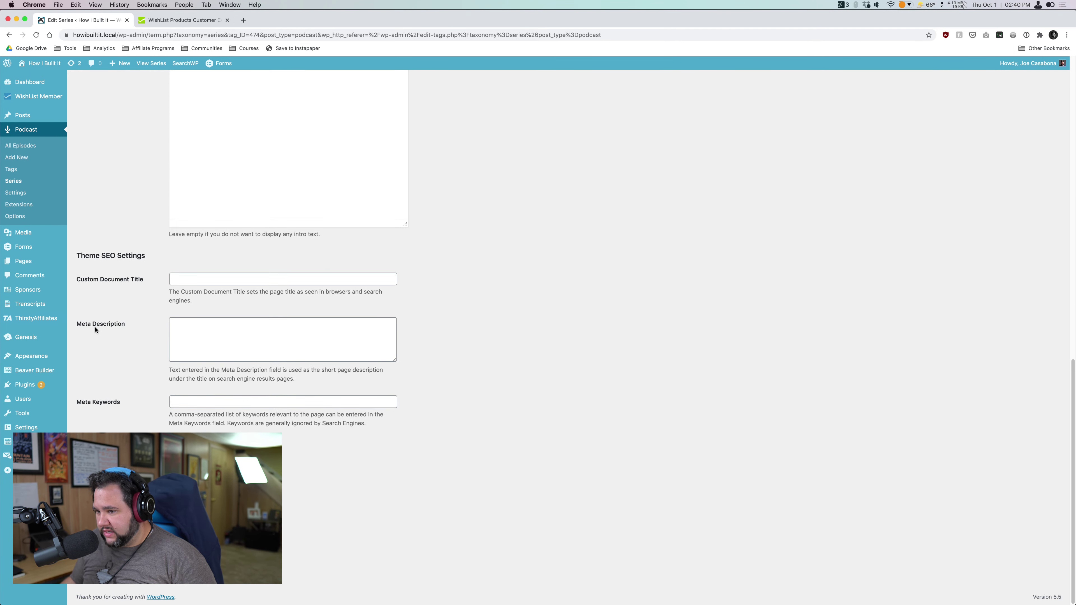
pyautogui.press('Home')
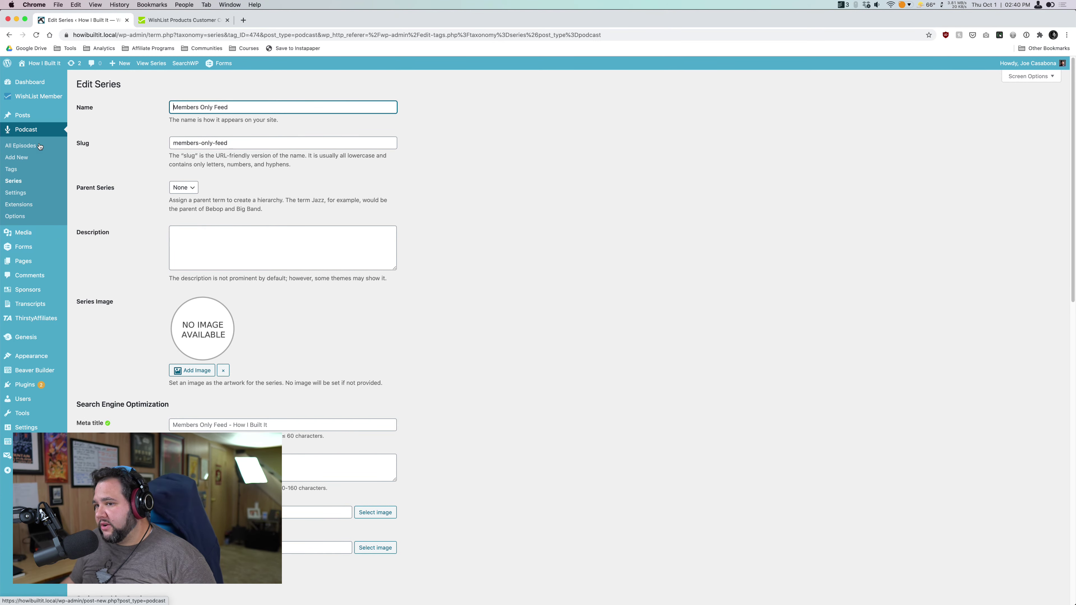
# - Create a new blog post titled "Only Members should see this"
pyautogui.click(75, 124)
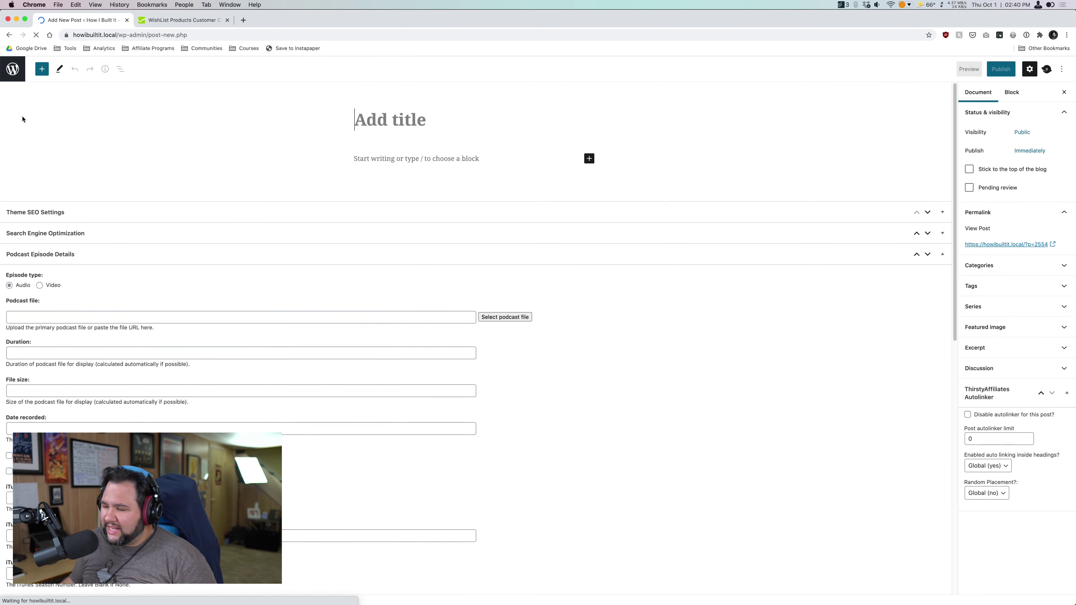
pyautogui.write('On')
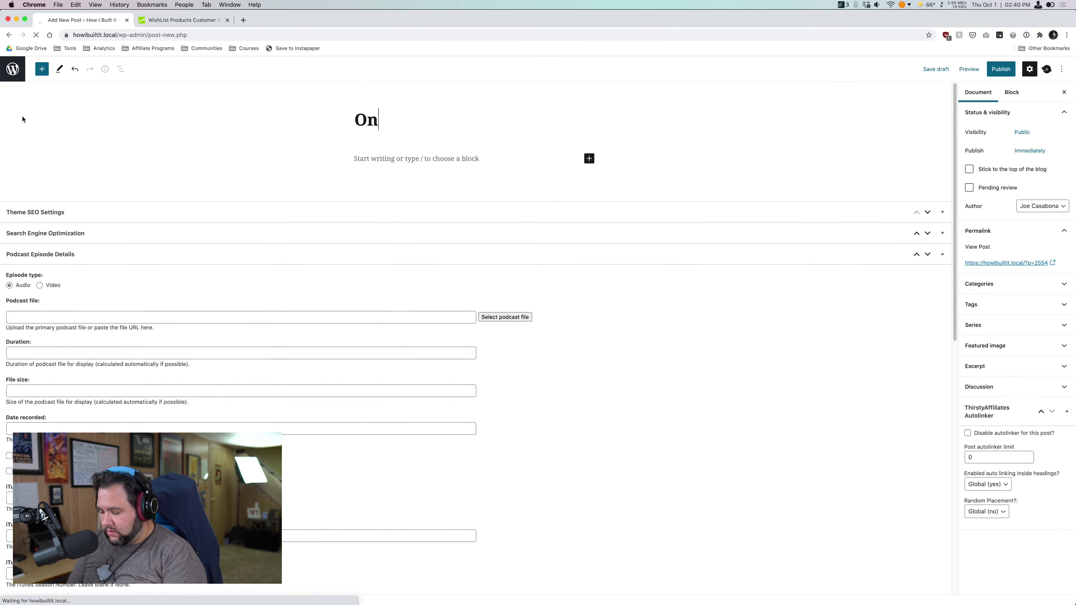
pyautogui.write('ly Members sh')
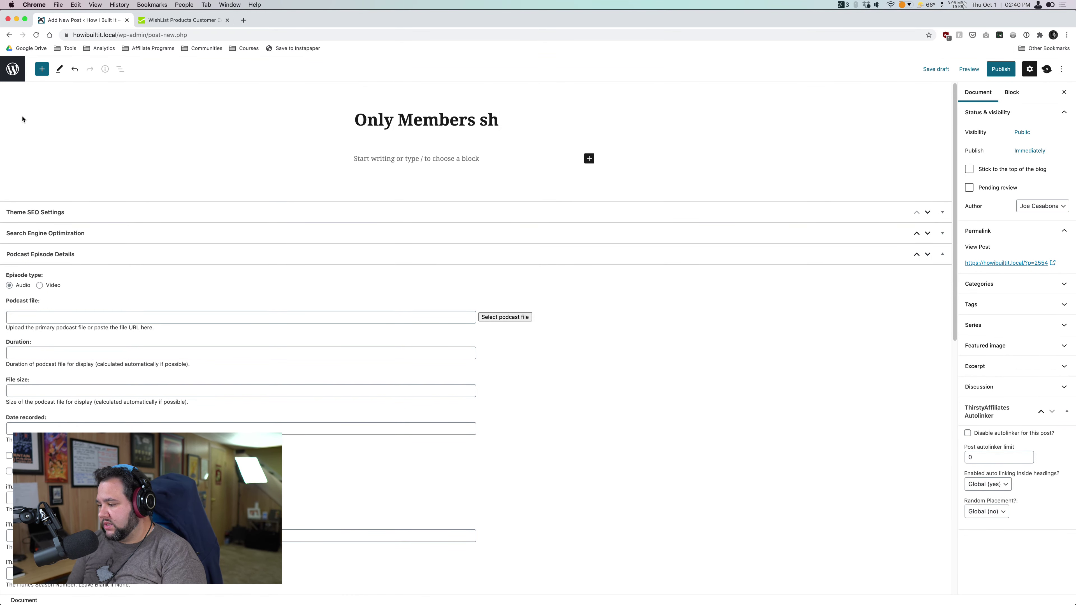
pyautogui.write('ould see this')
pyautogui.press('Return')
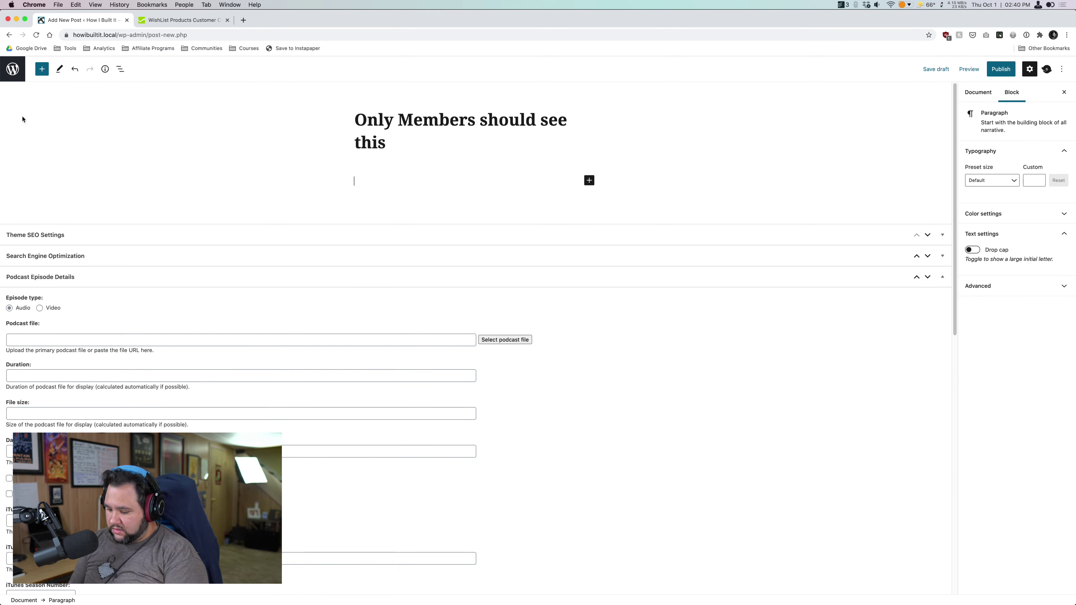
pyautogui.press('ctrl+alt+super+space')
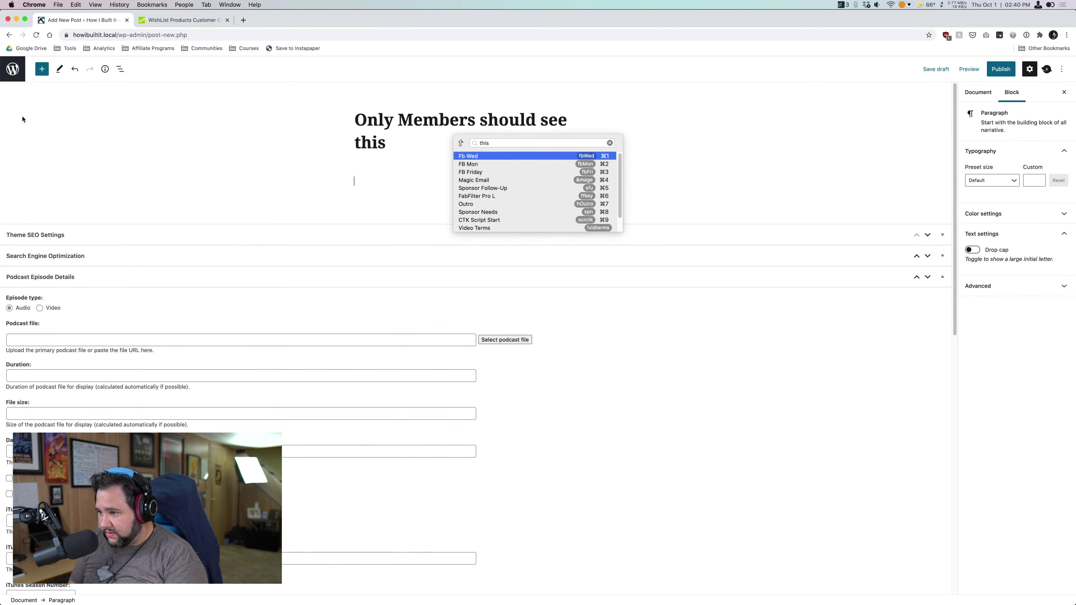
pyautogui.write('lip')
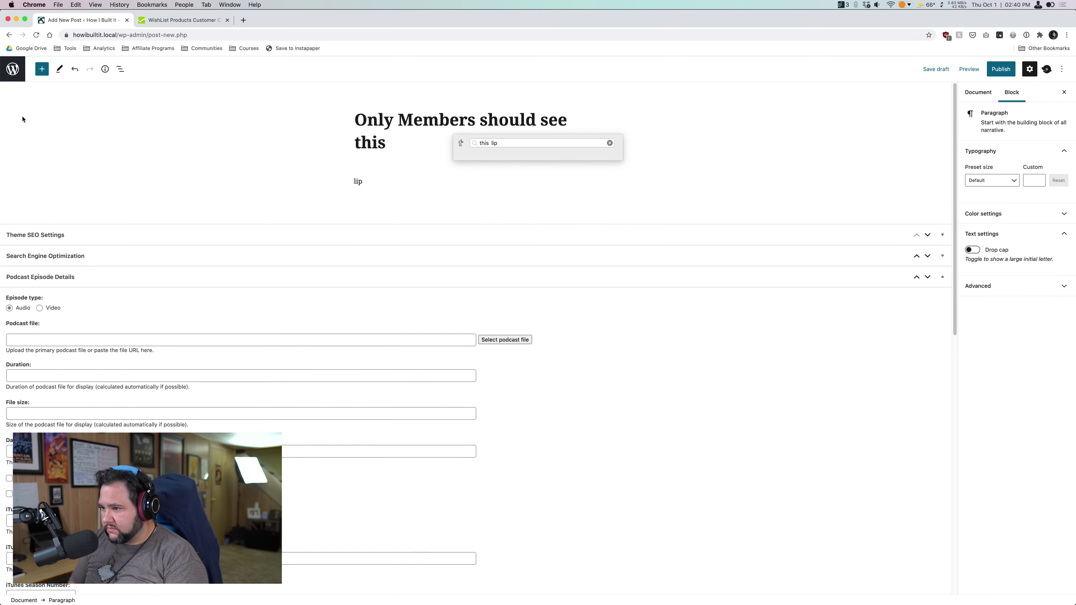
pyautogui.press('BackSpace')
pyautogui.press('BackSpace')
pyautogui.press('BackSpace')
pyautogui.press('BackSpace')
pyautogui.press('Escape')
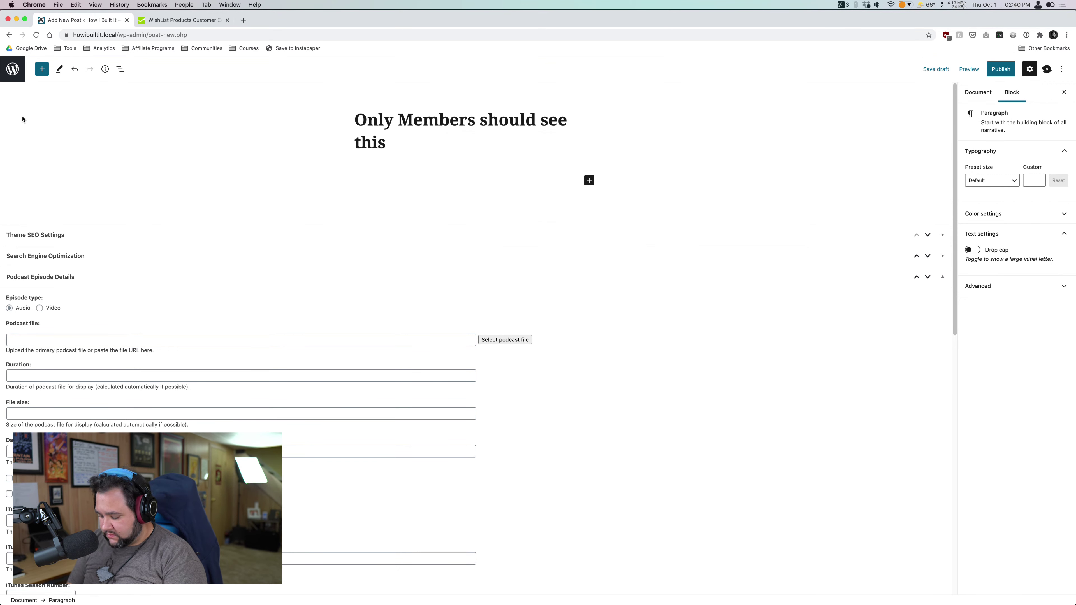
pyautogui.press('ctrl+alt+super+space')
pyautogui.write('sl')
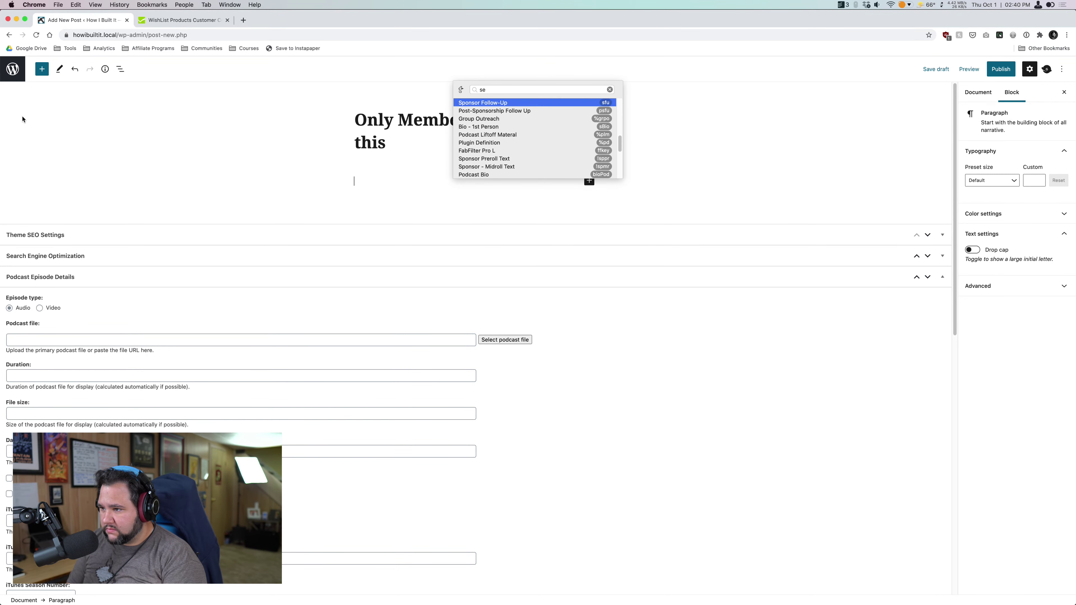
pyautogui.press('BackSpace')
pyautogui.press('BackSpace')
pyautogui.write('sl')
pyautogui.press('BackSpace')
pyautogui.press('BackSpace')
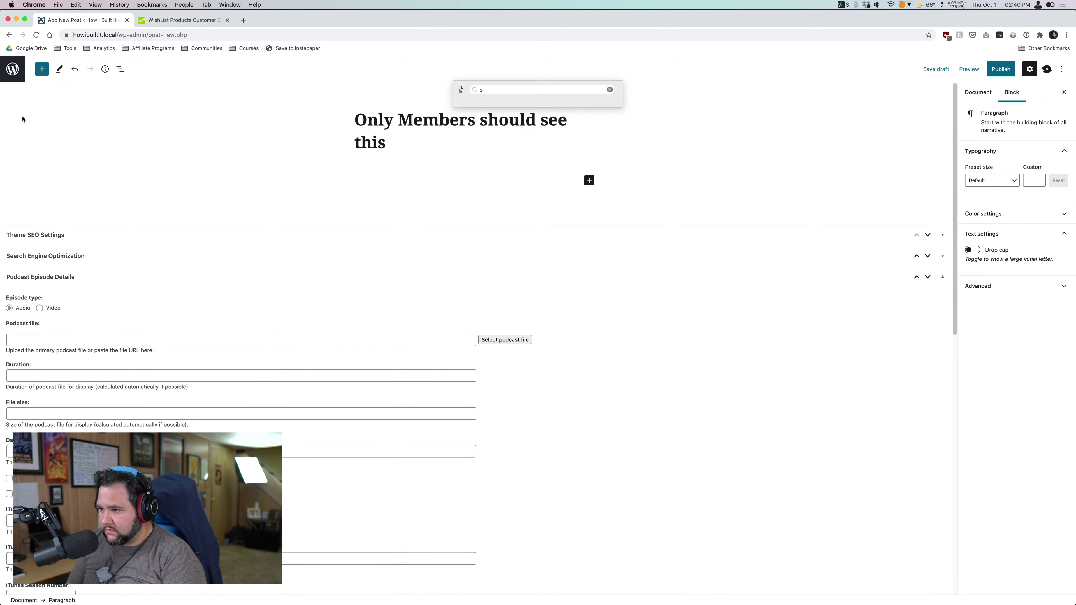
pyautogui.press('Escape')
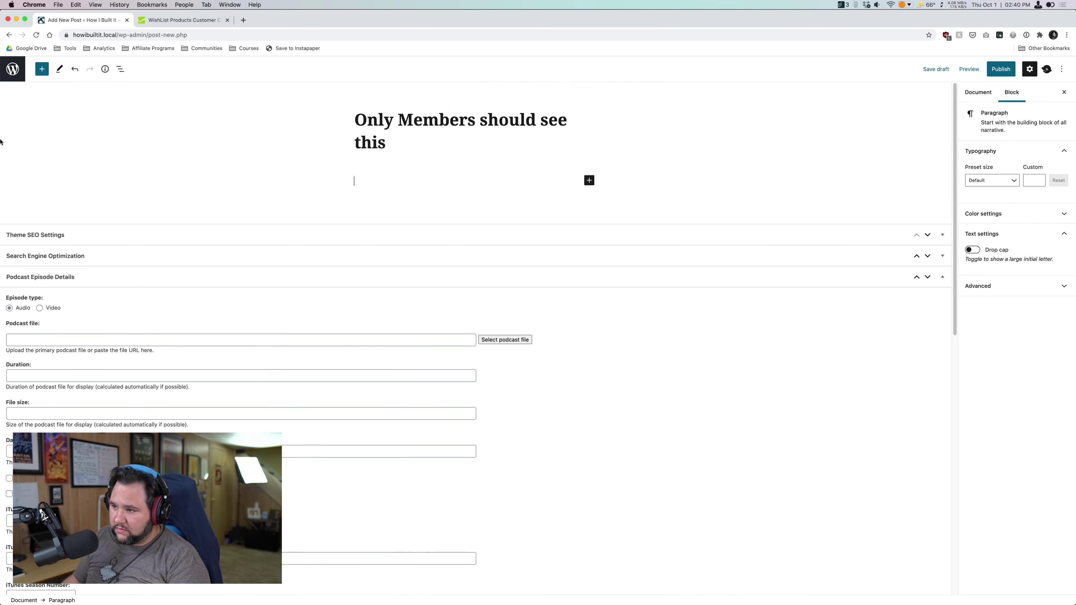
# - Fill the post body with placeholder text using the "Lipsum, 3 Paragraphs" snippet
pyautogui.click(396, 201)
pyautogui.click(406, 183)
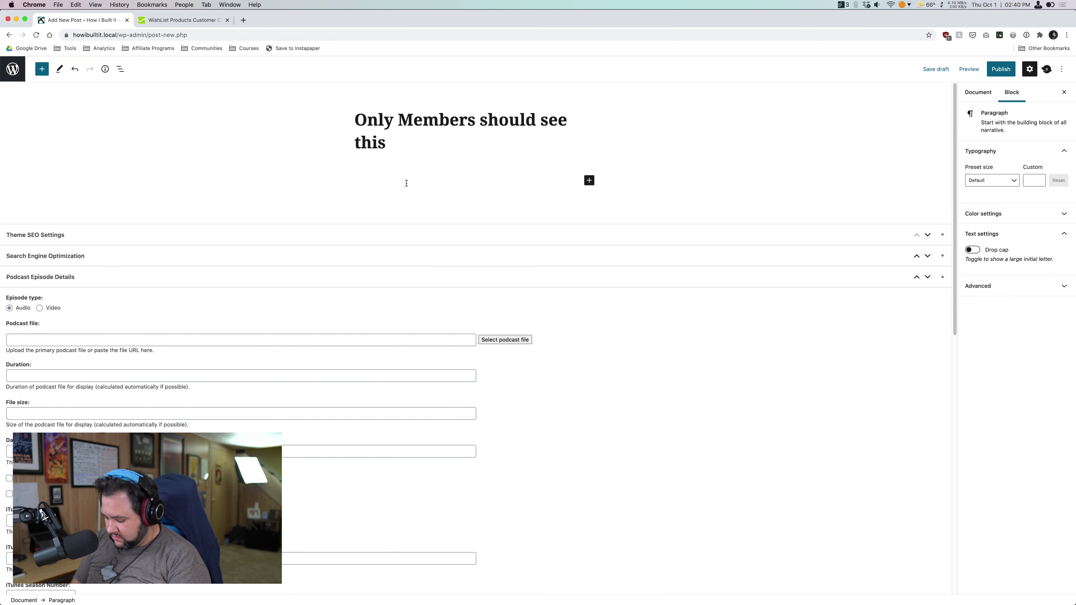
pyautogui.press('ctrl+alt+super+space')
pyautogui.write('li')
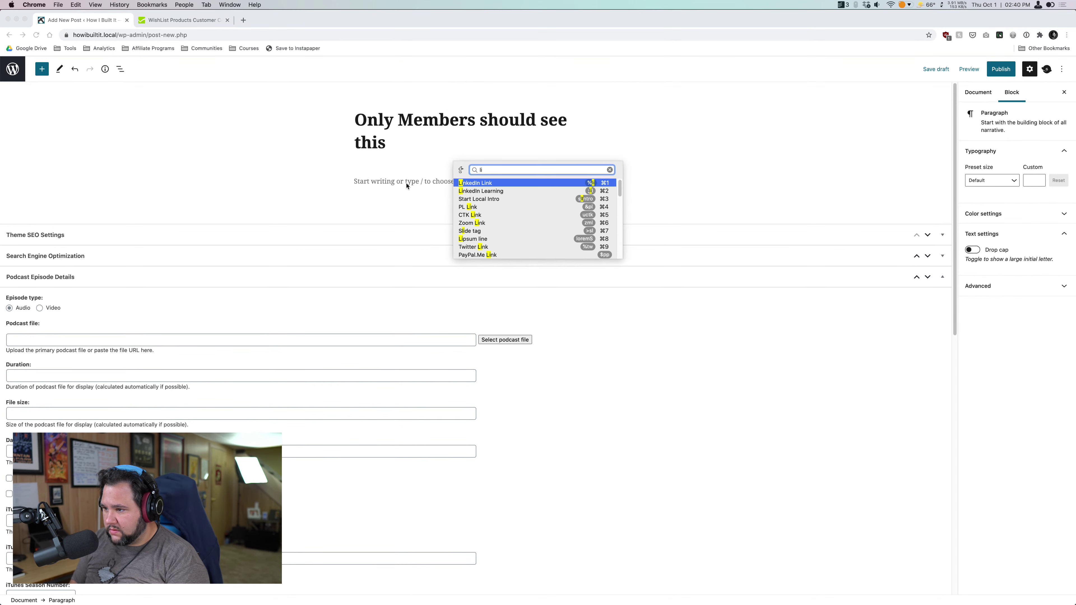
pyautogui.write('ps')
pyautogui.press('Down')
pyautogui.press('Down')
pyautogui.press('Down')
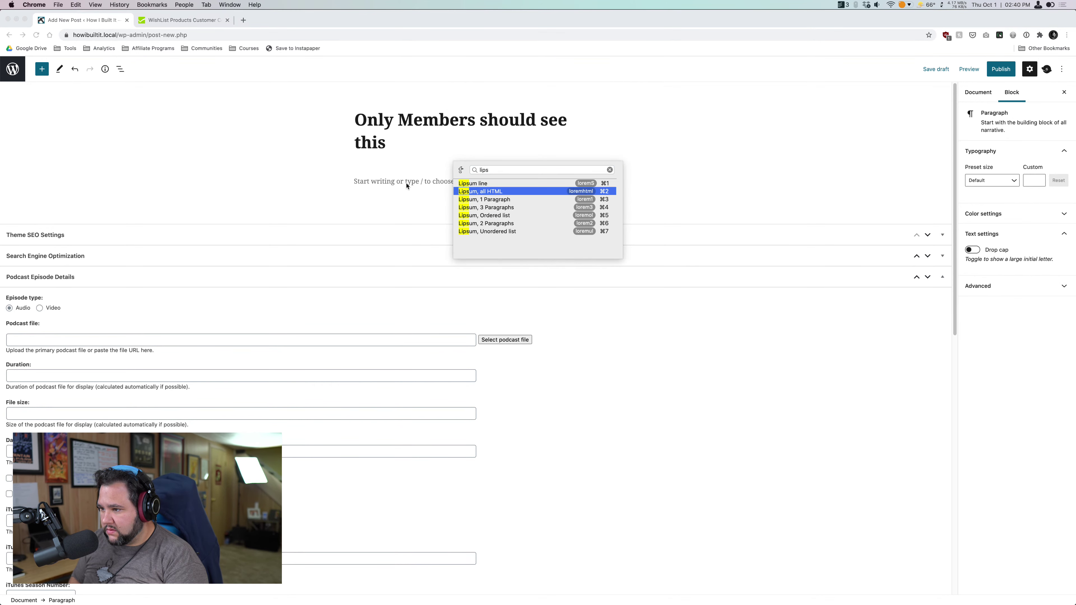
pyautogui.press('Return')
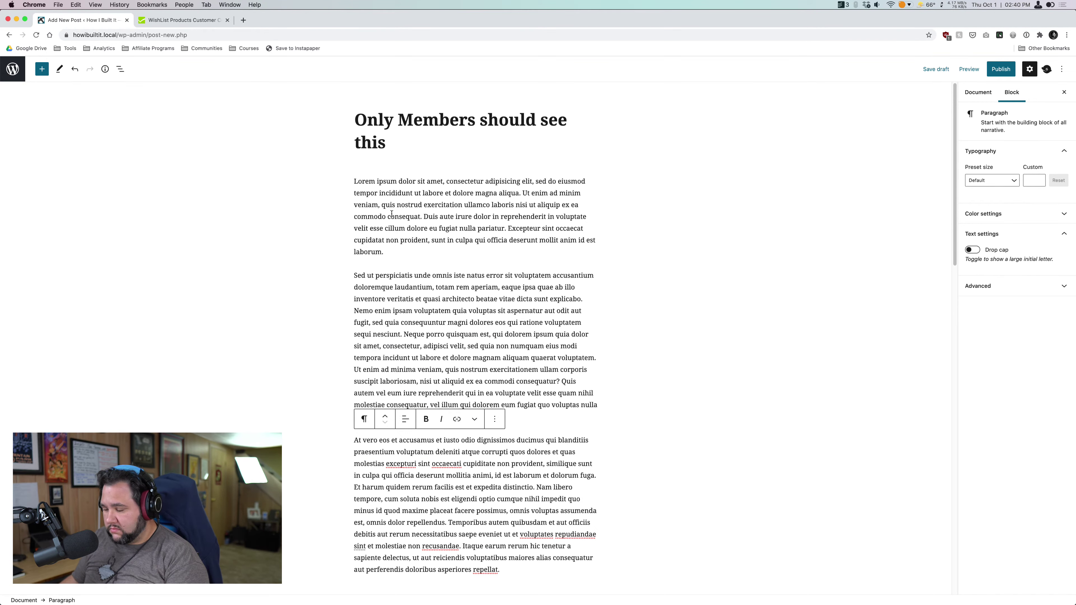
# - Insert a More block after the post's first paragraph
pyautogui.click(407, 250)
pyautogui.press('Return')
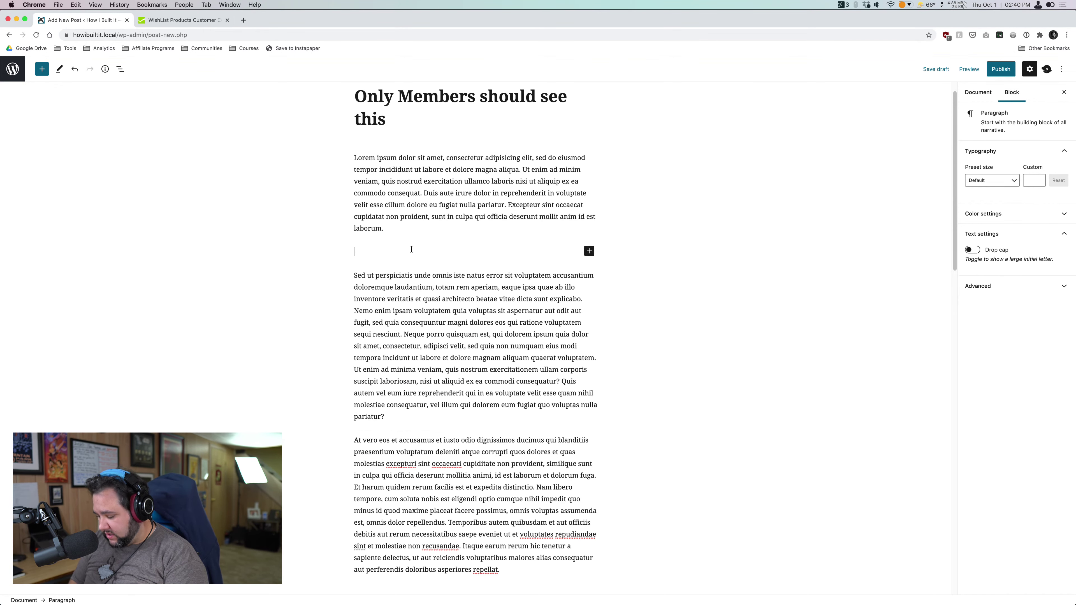
pyautogui.write('/more')
pyautogui.press('Return')
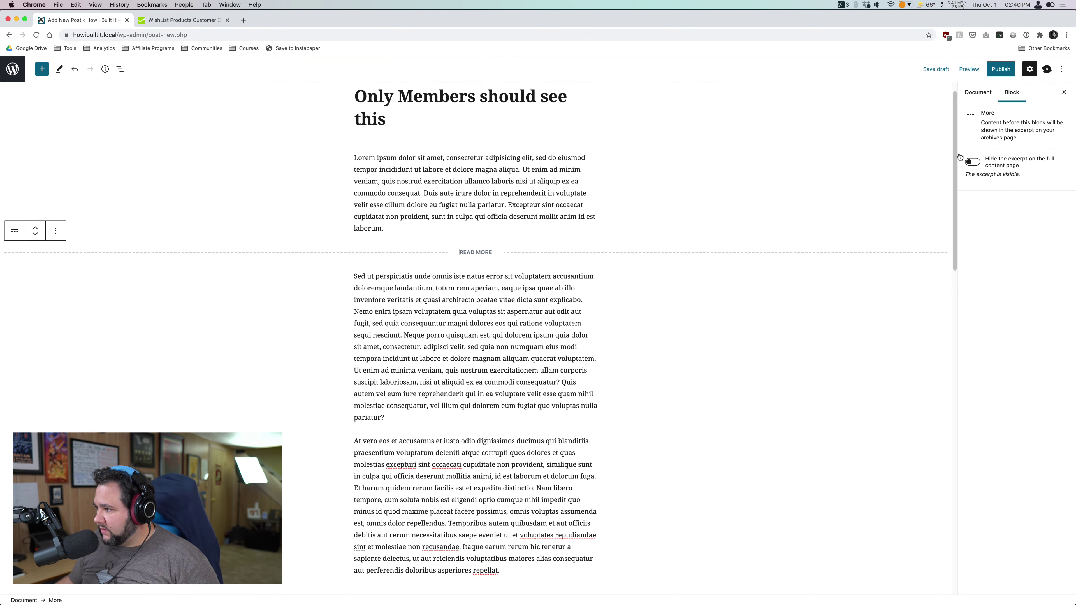
# - Assign the post to the Members Only category and publish it
pyautogui.click(986, 94)
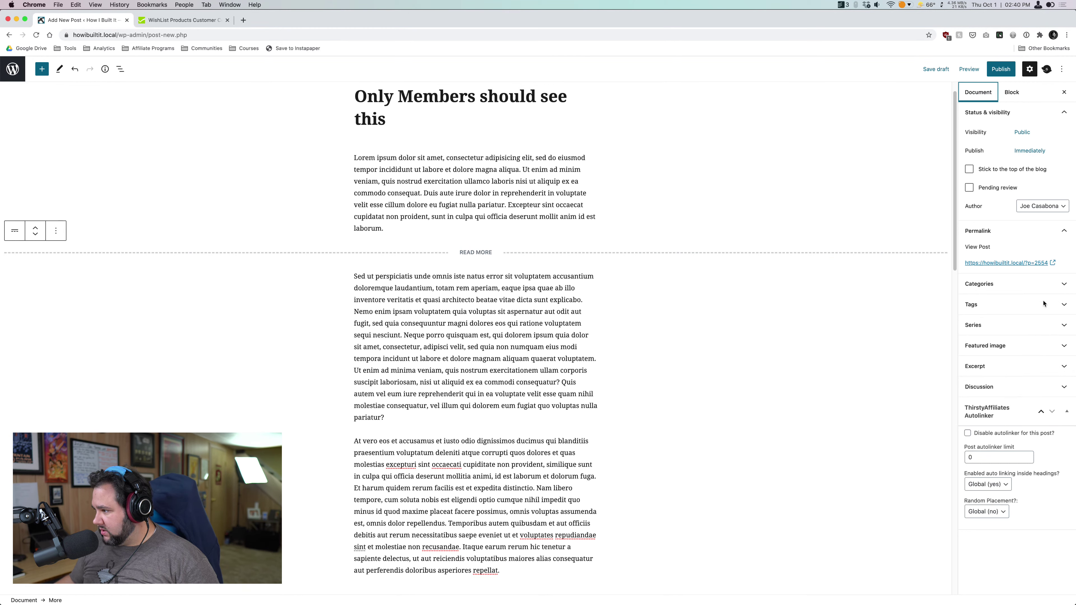
pyautogui.click(1033, 283)
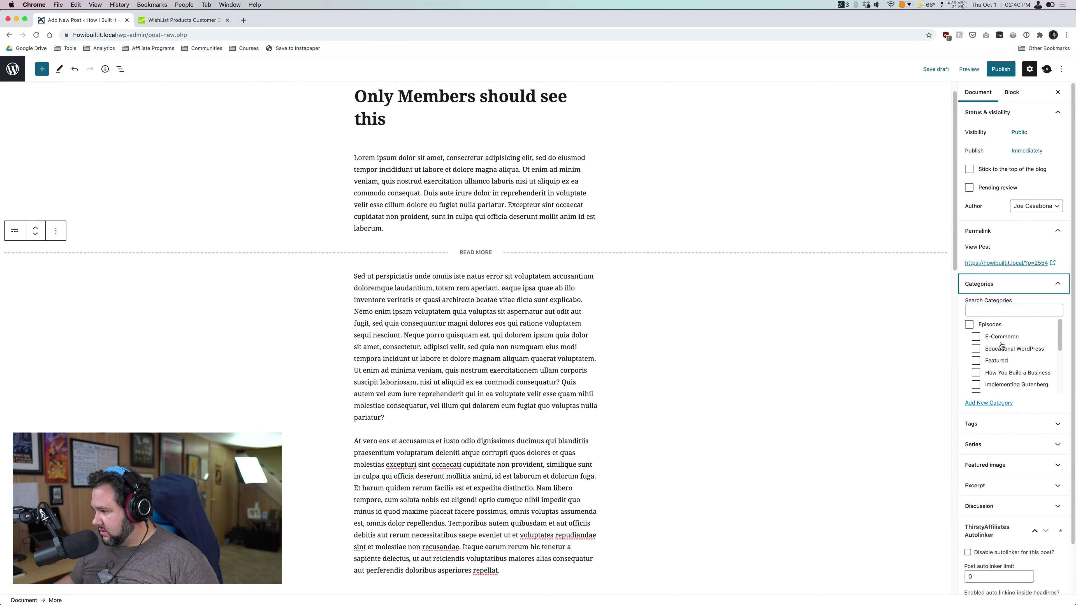
pyautogui.scroll(-5, 1001, 344)
pyautogui.click(970, 363)
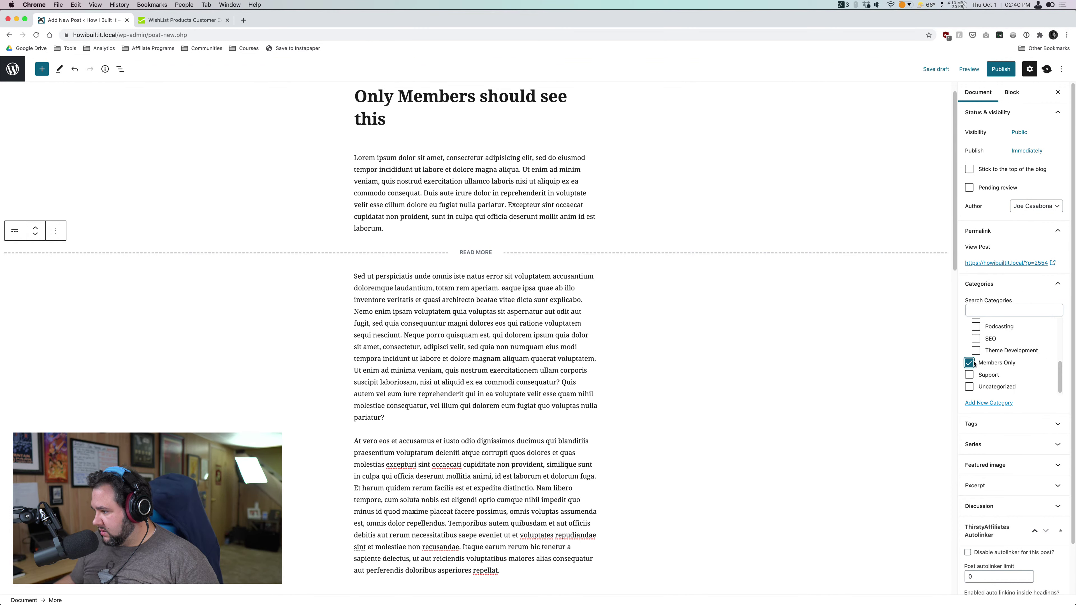
pyautogui.scroll(5, 1037, 350)
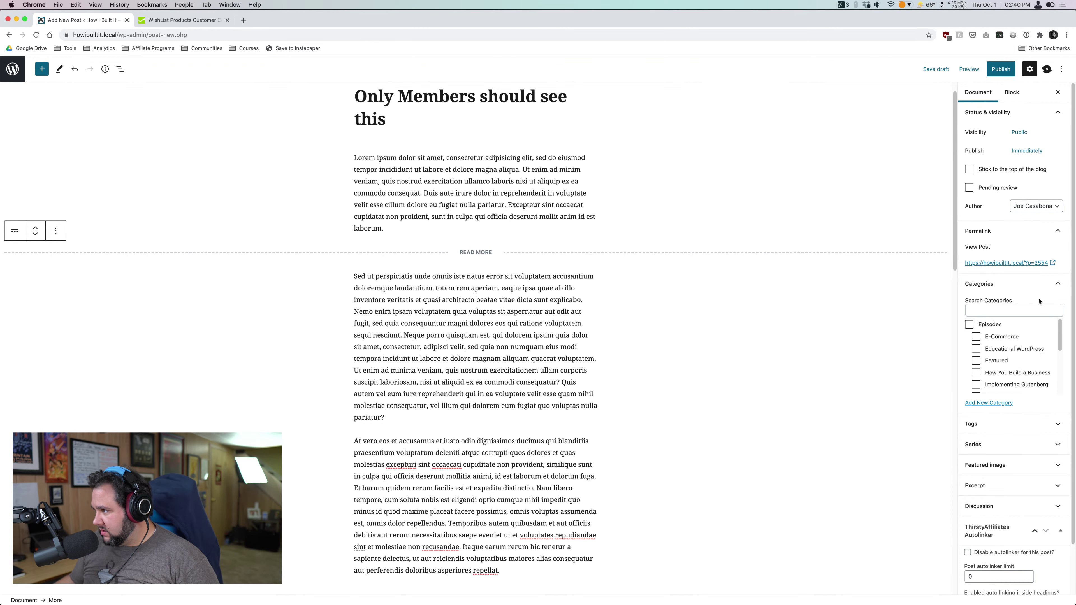
pyautogui.click(1005, 68)
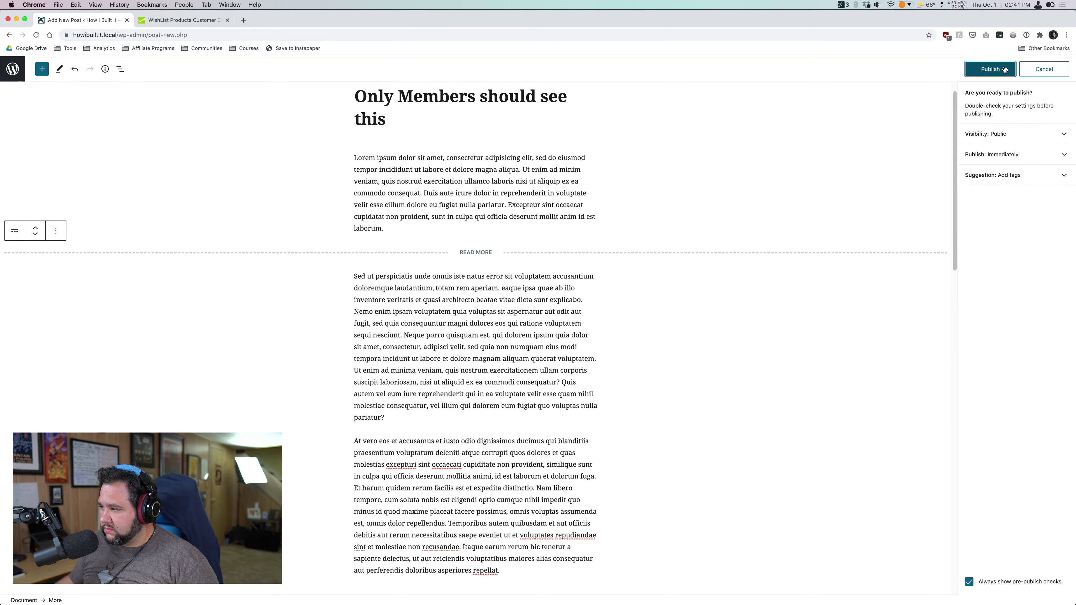
pyautogui.click(1004, 69)
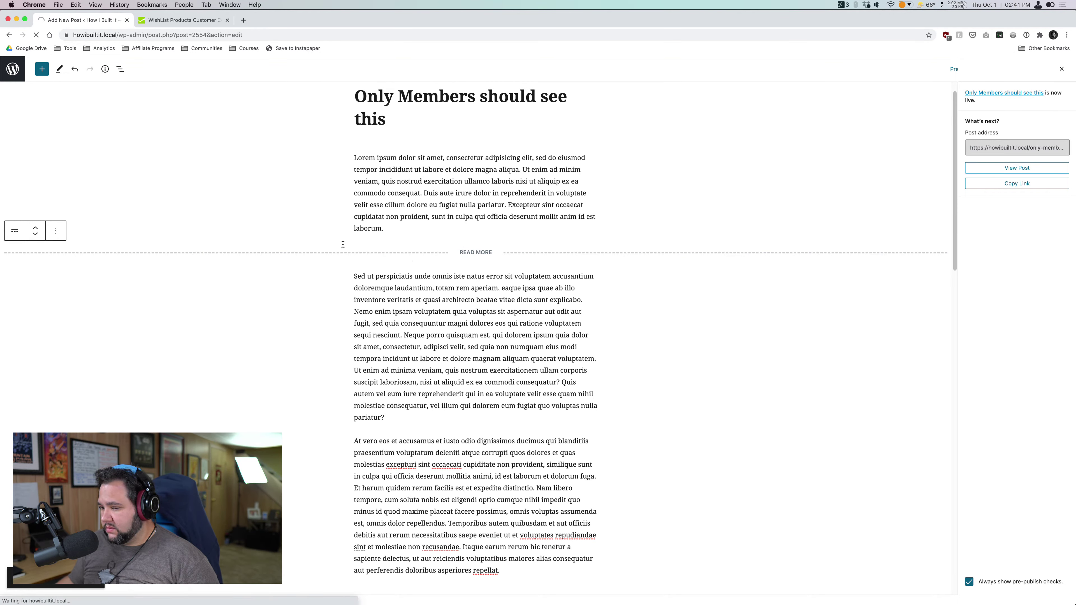
# - View the published post and load its URL in the Incognito window to check how a logged-out visitor sees it
pyautogui.scroll(-5, 411, 203)
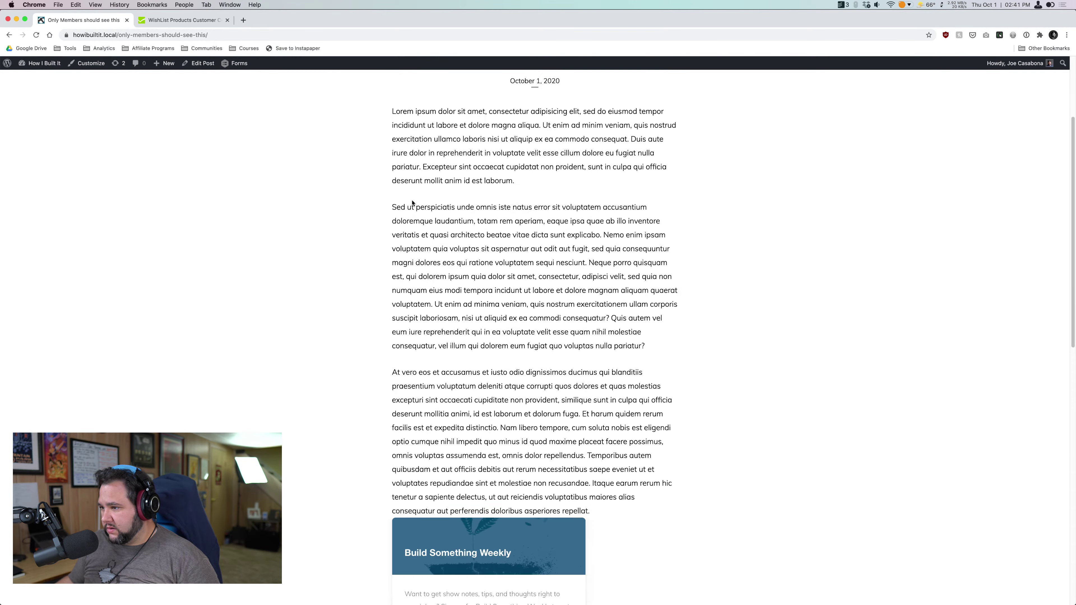
pyautogui.scroll(10, 411, 200)
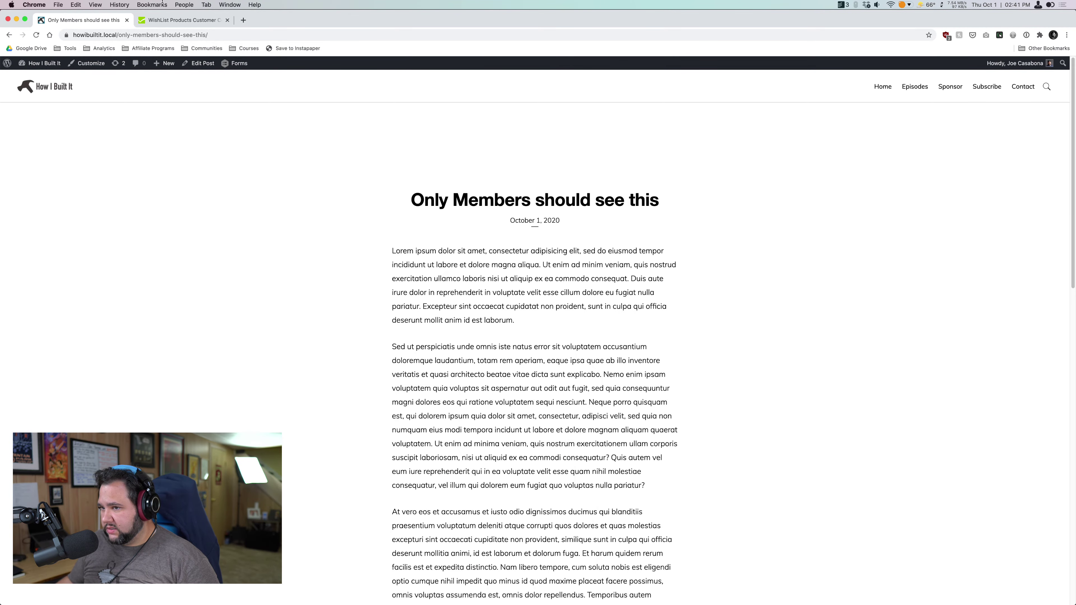
pyautogui.click(144, 33)
pyautogui.press('super+c')
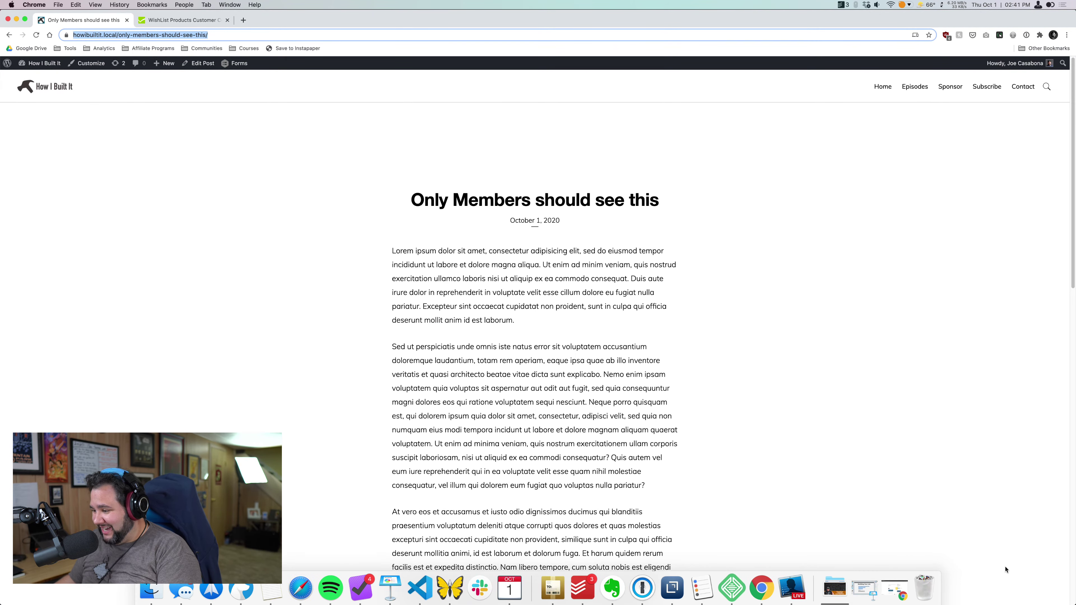
pyautogui.click(905, 602)
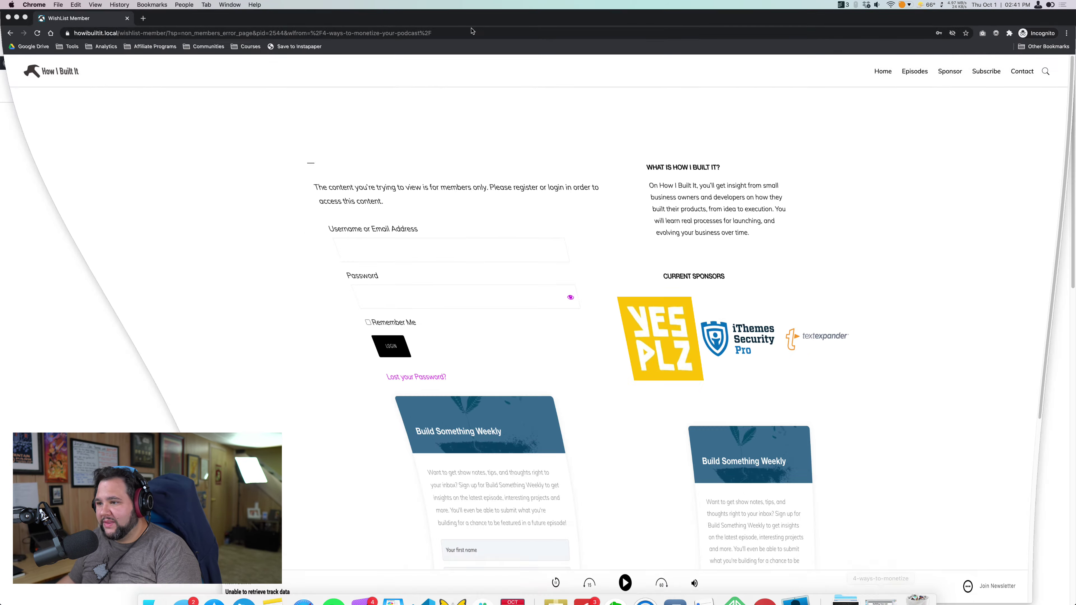
pyautogui.click(332, 35)
pyautogui.press('super+v')
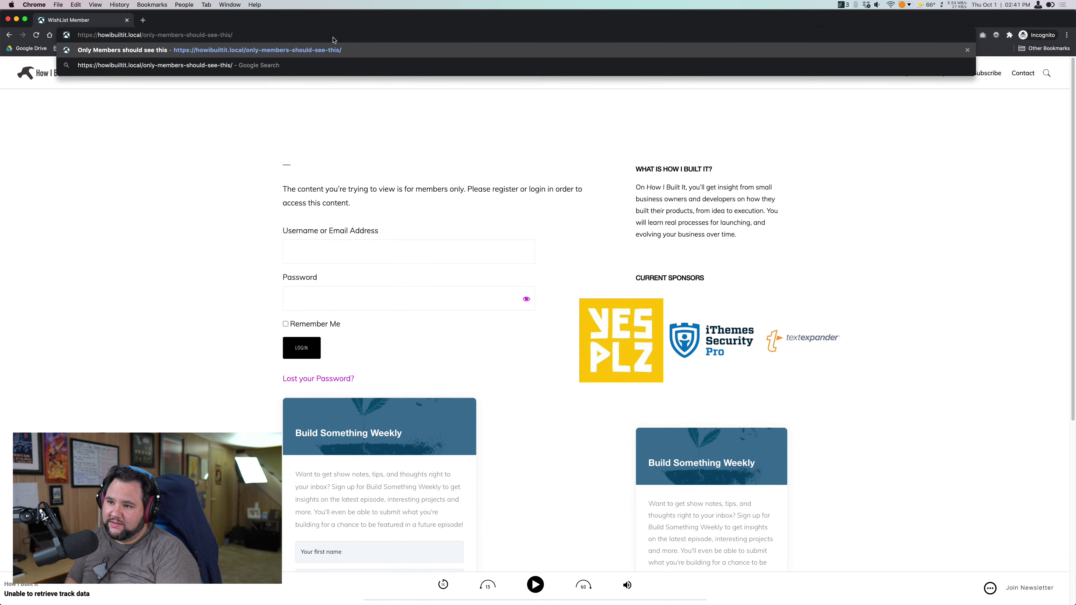
pyautogui.press('Return')
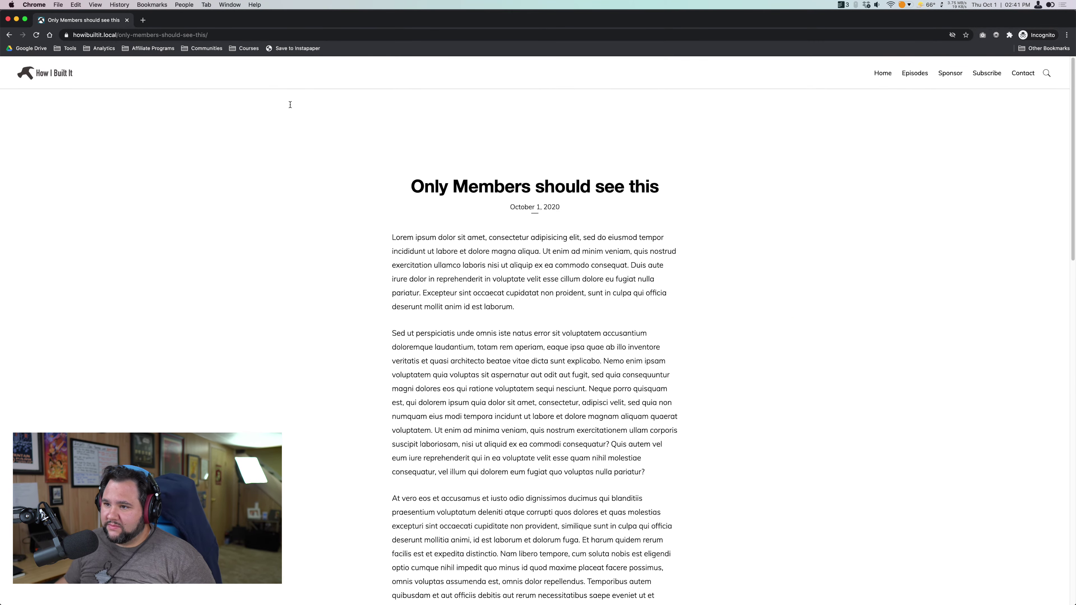
pyautogui.scroll(-6, 216, 125)
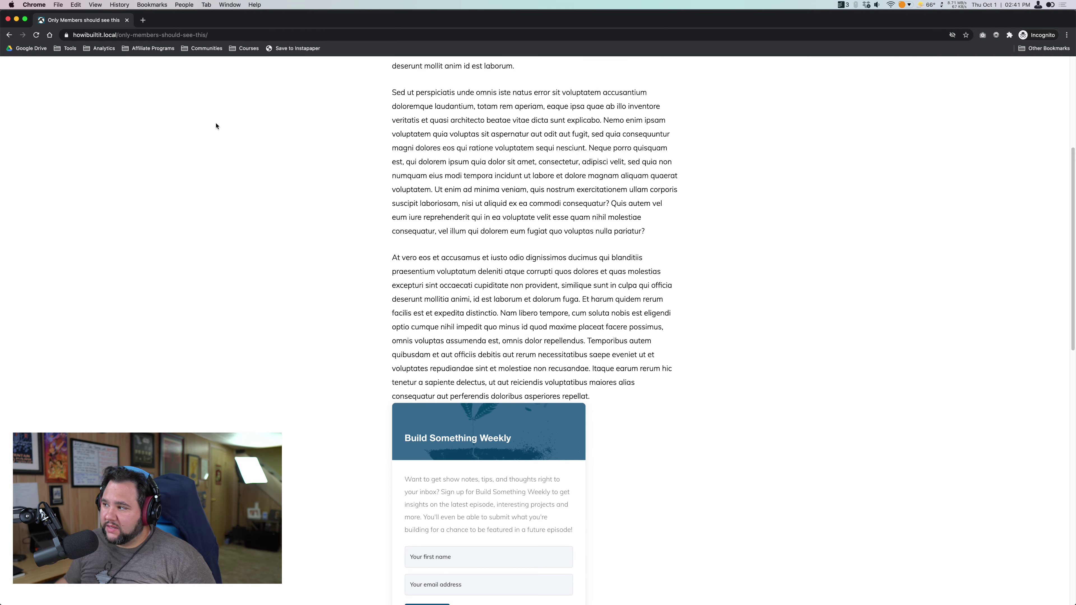
pyautogui.scroll(6, 216, 126)
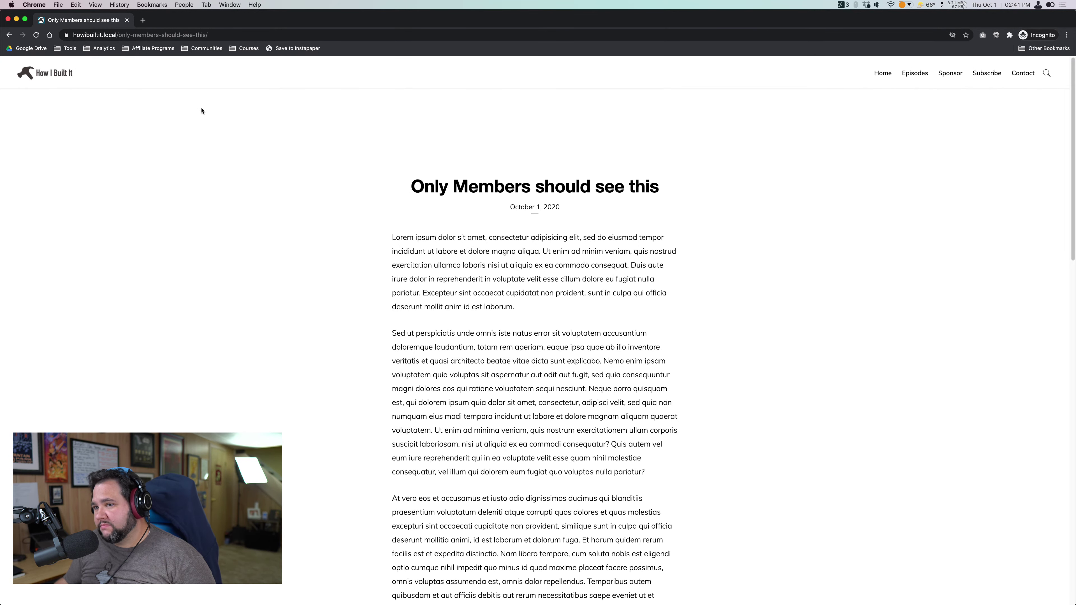
# - Leave the Incognito window and open WishList Member's Content Protection settings for categories from the site's admin dashboard to check their protection status
pyautogui.click(16, 20)
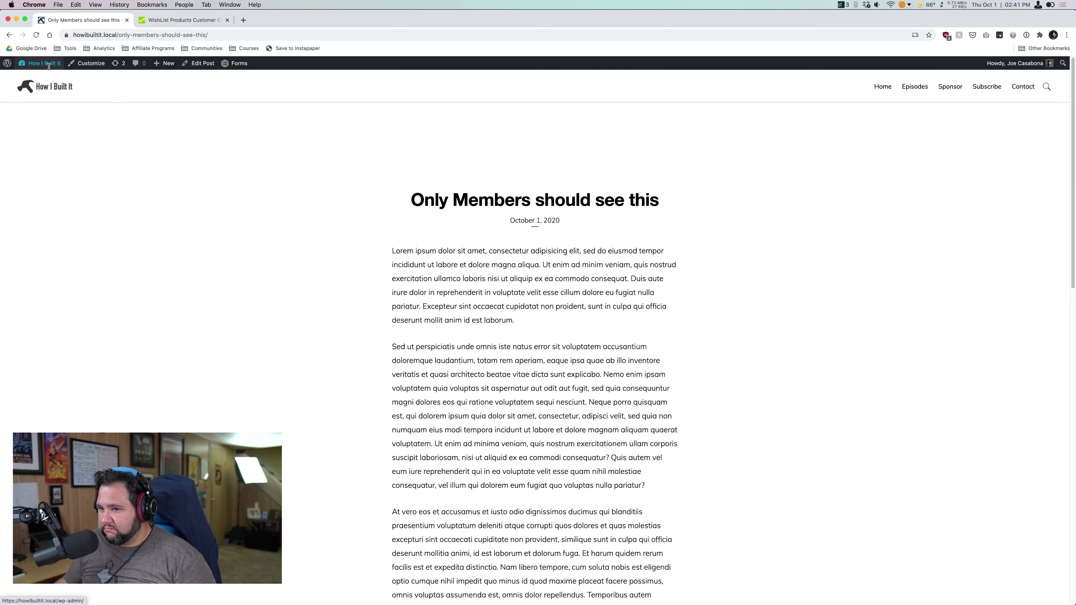
pyautogui.moveTo(42, 63)
pyautogui.click(30, 90)
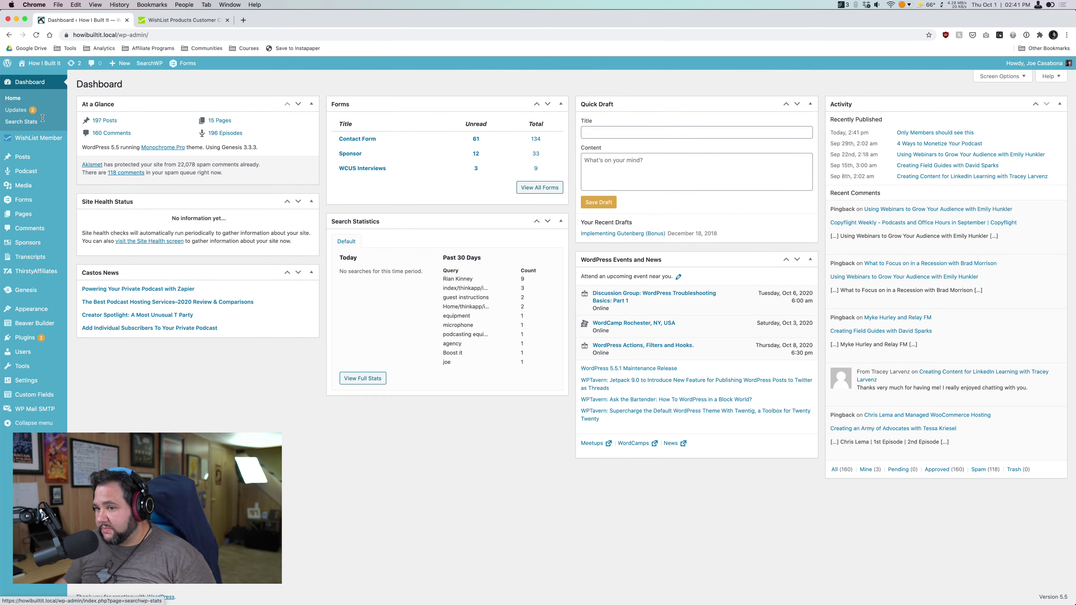
pyautogui.moveTo(42, 139)
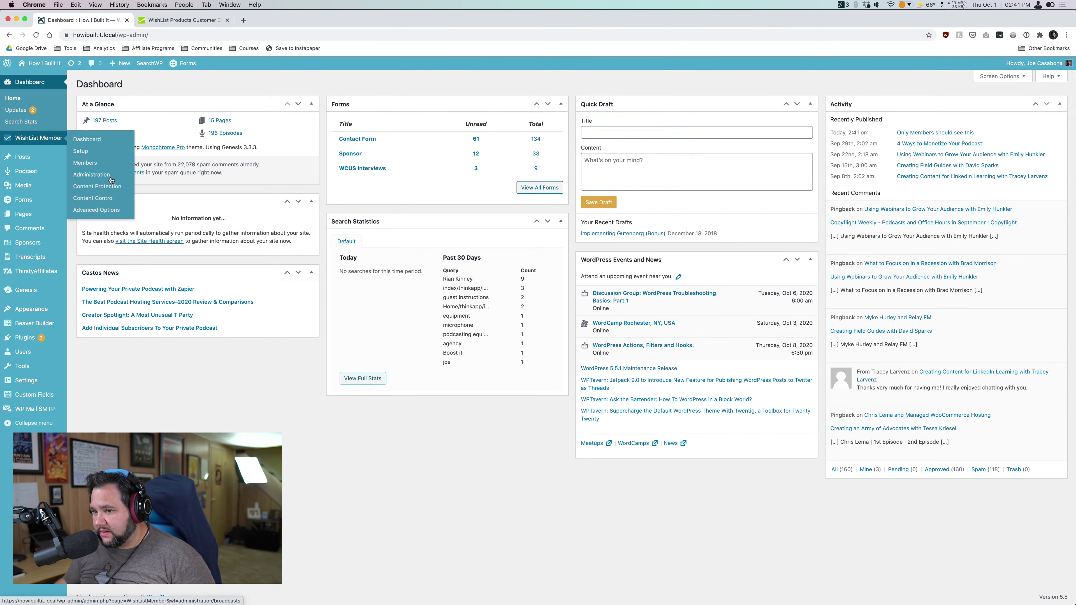
pyautogui.click(102, 187)
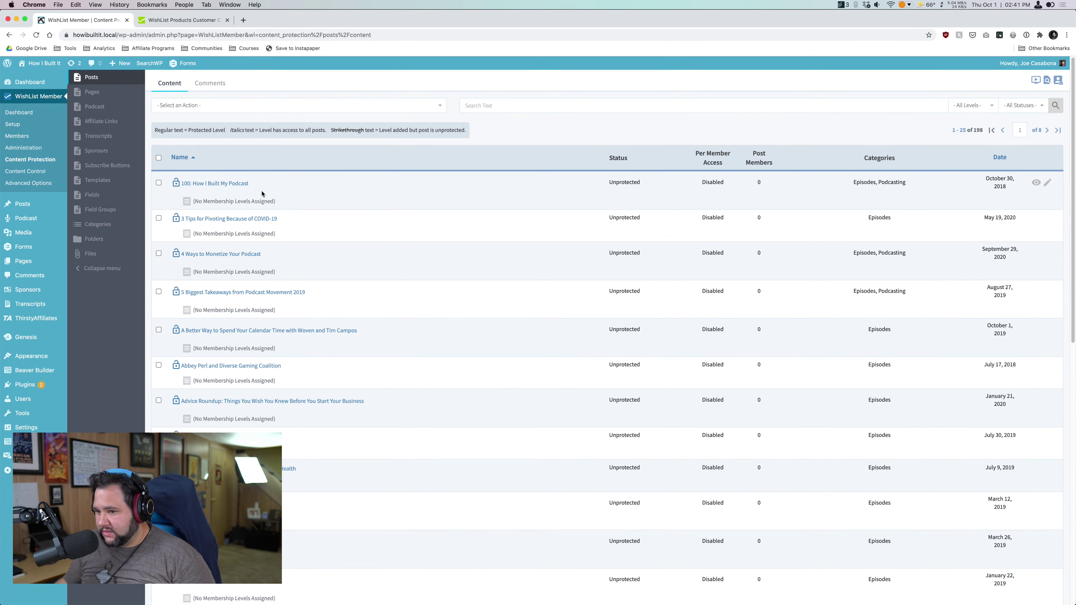
pyautogui.click(109, 228)
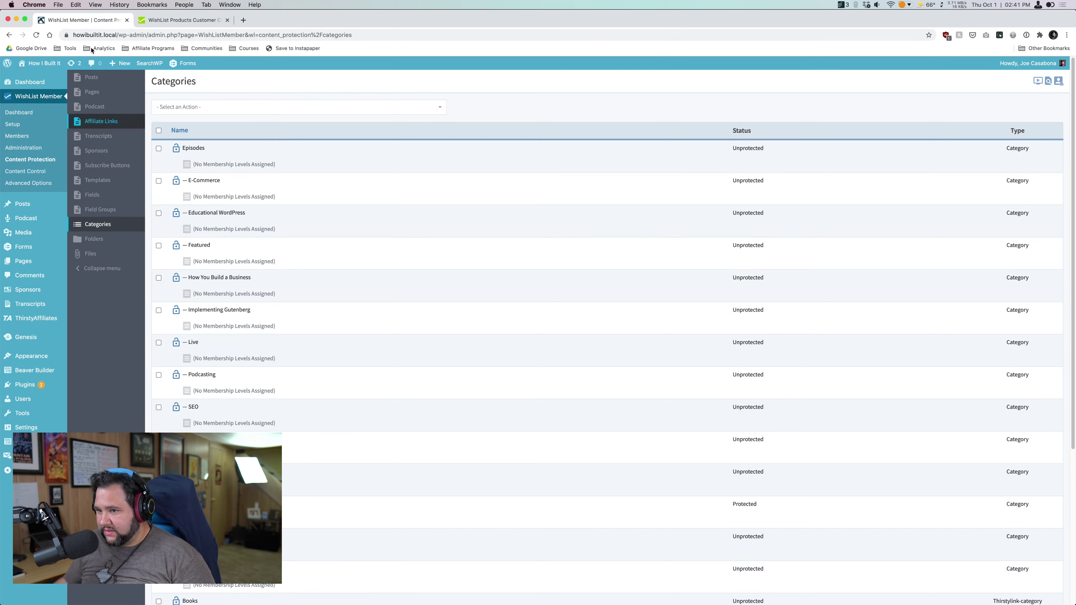
# - Enable "Only show content for each membership level" in the Protection section of WishList Member's advanced Global Defaults
pyautogui.click(33, 183)
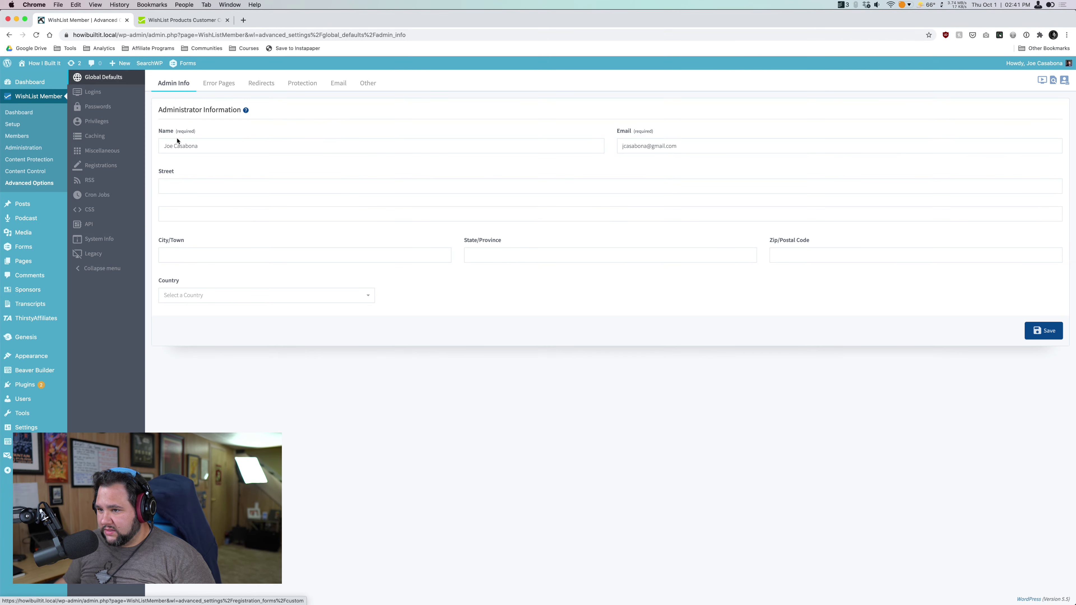
pyautogui.click(298, 87)
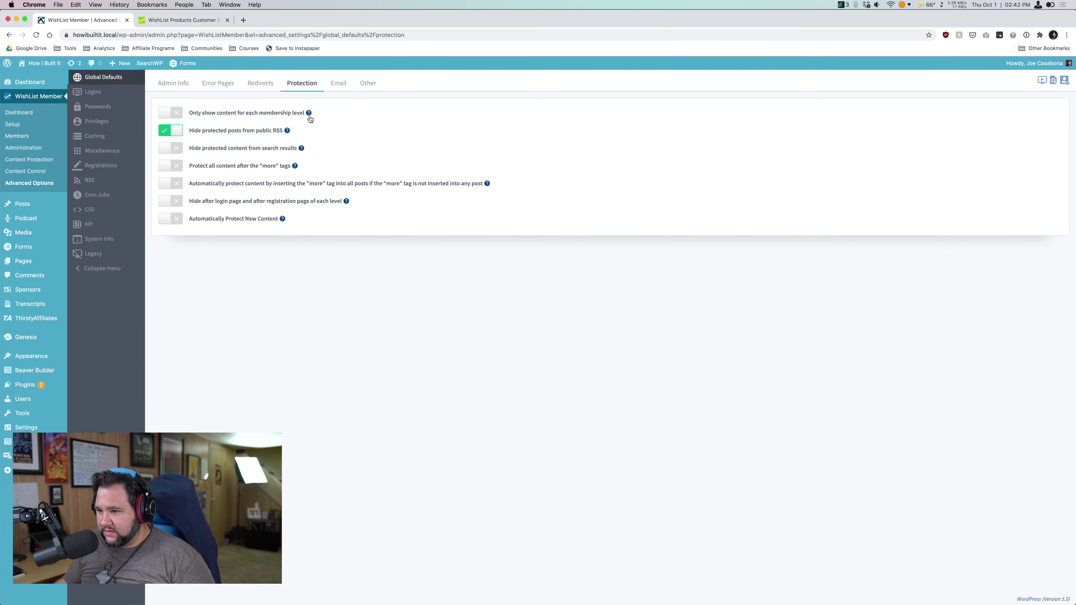
pyautogui.moveTo(309, 117)
pyautogui.click(169, 112)
# - Return to the Incognito window, reload the "Only Members should see this" post, and open the site's home page to recheck logged-out access
pyautogui.moveTo(627, 602)
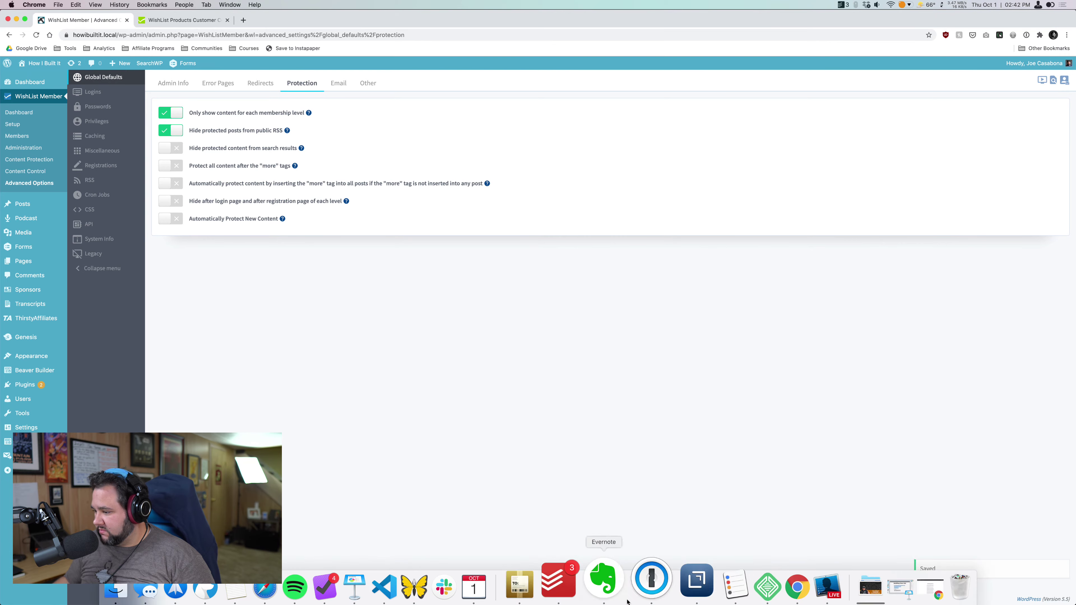
pyautogui.click(929, 587)
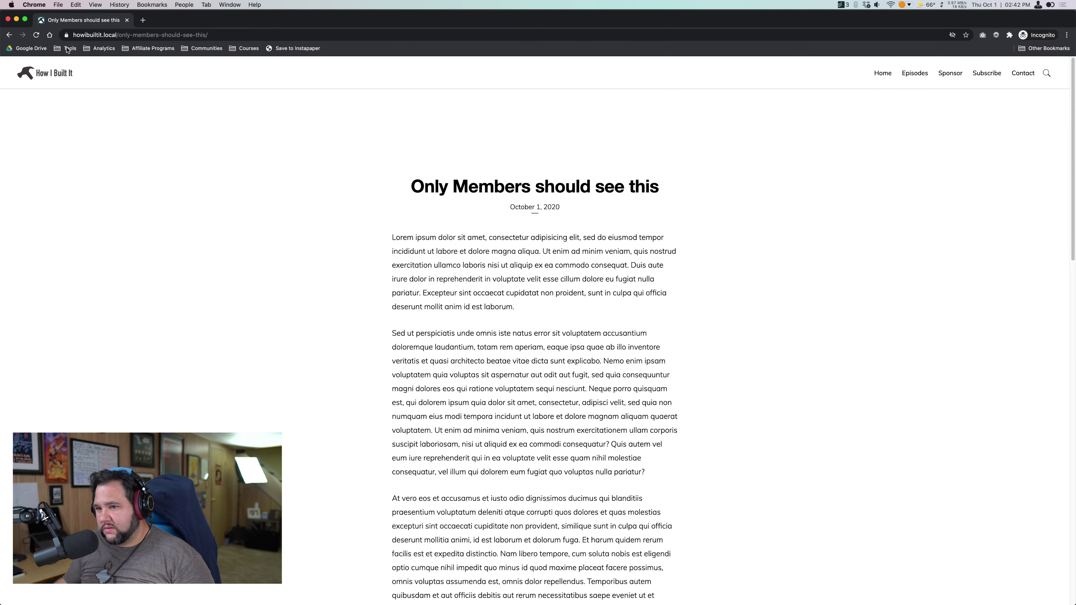
pyautogui.click(36, 36)
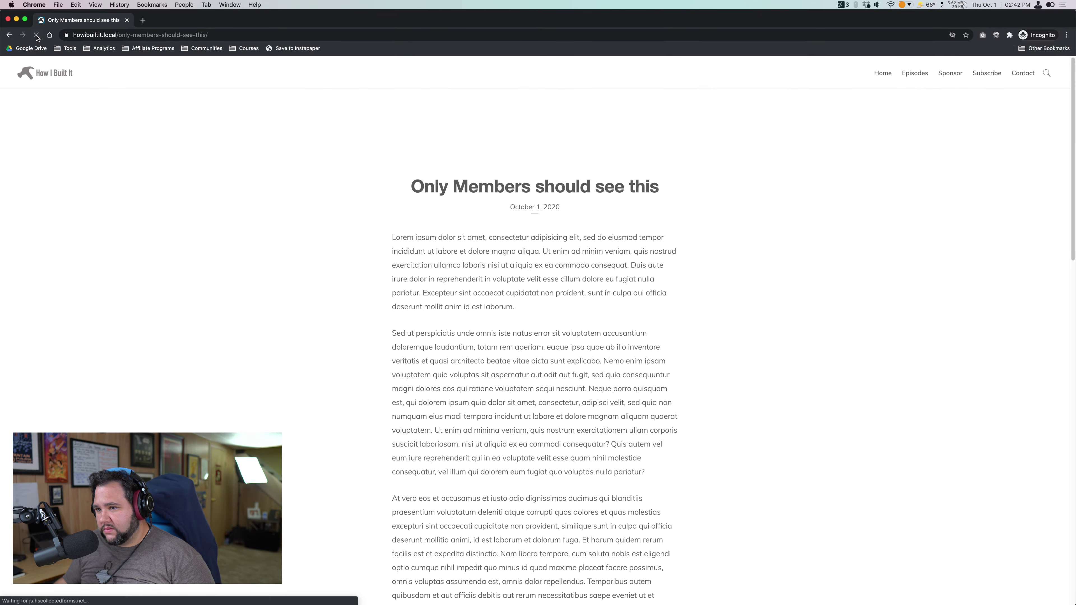
pyautogui.click(50, 73)
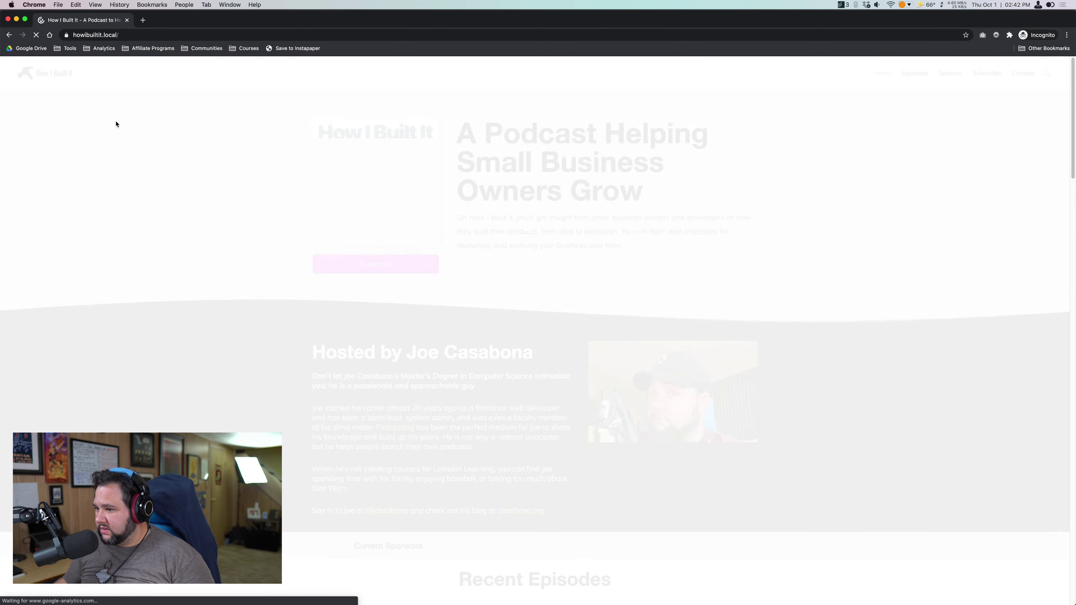